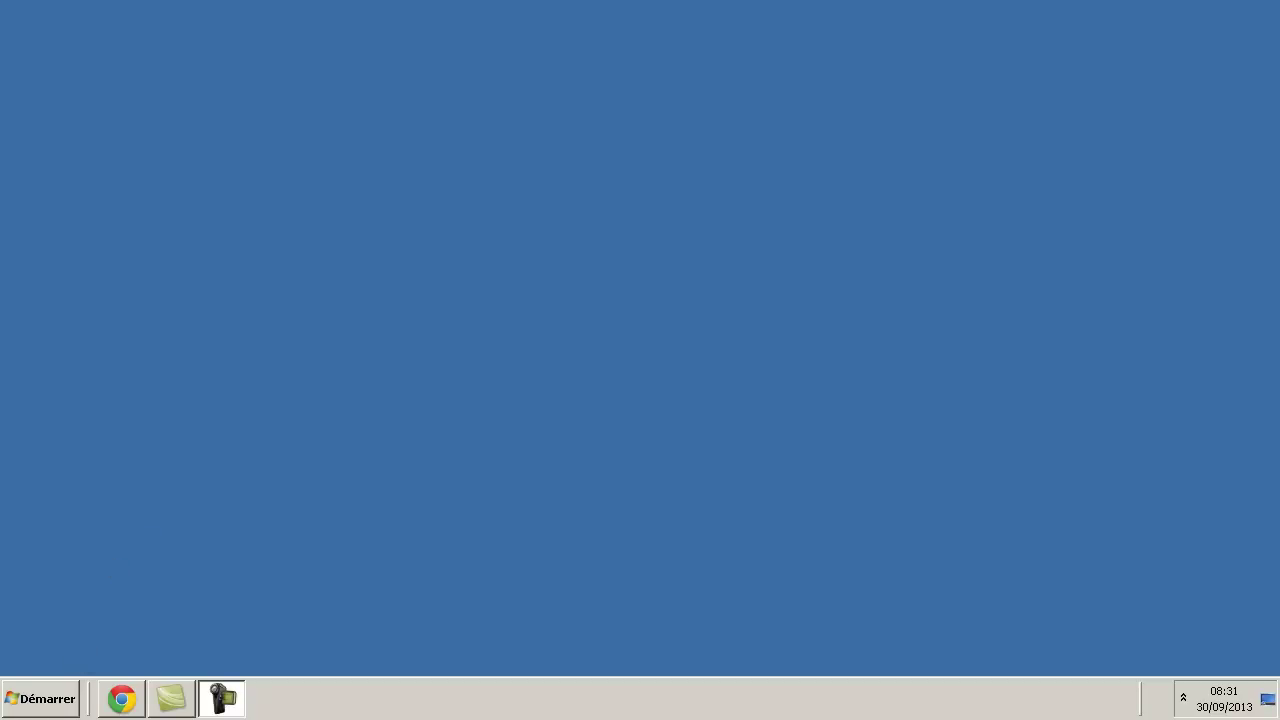
Step: Show the icons on the Windows desktop
right_click(537, 348)
mouse_move(631, 386)
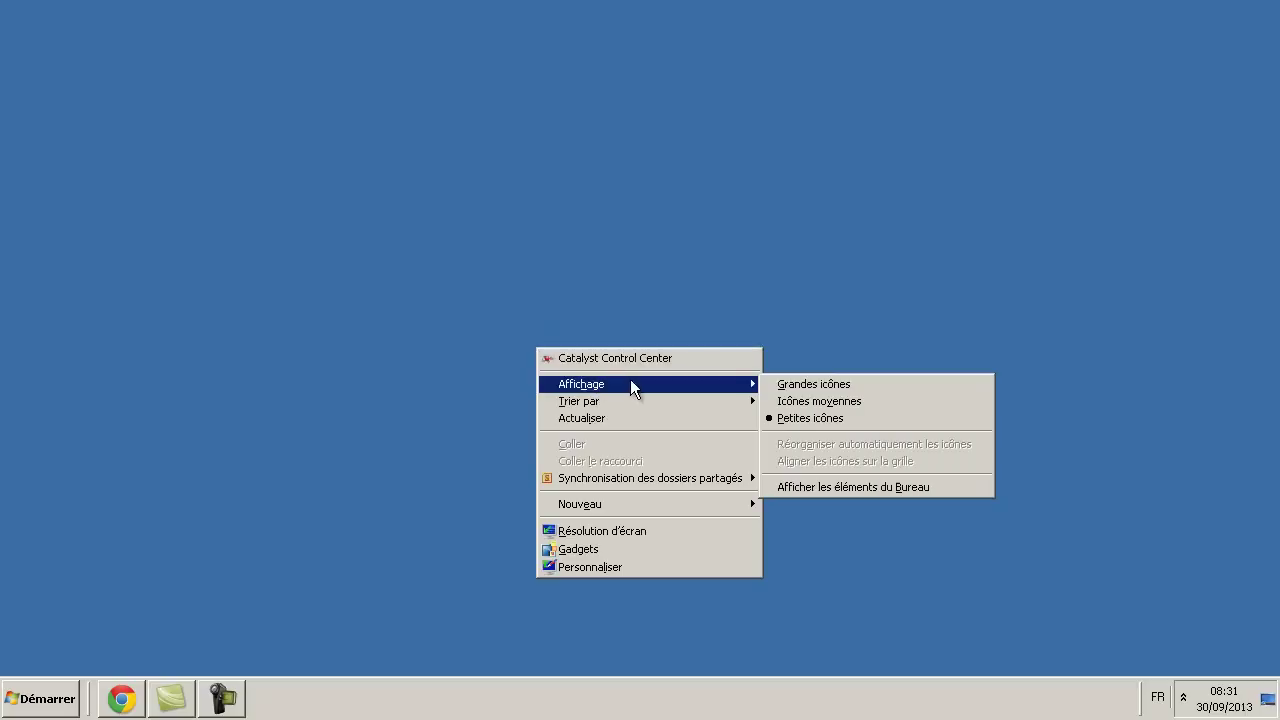
click(848, 486)
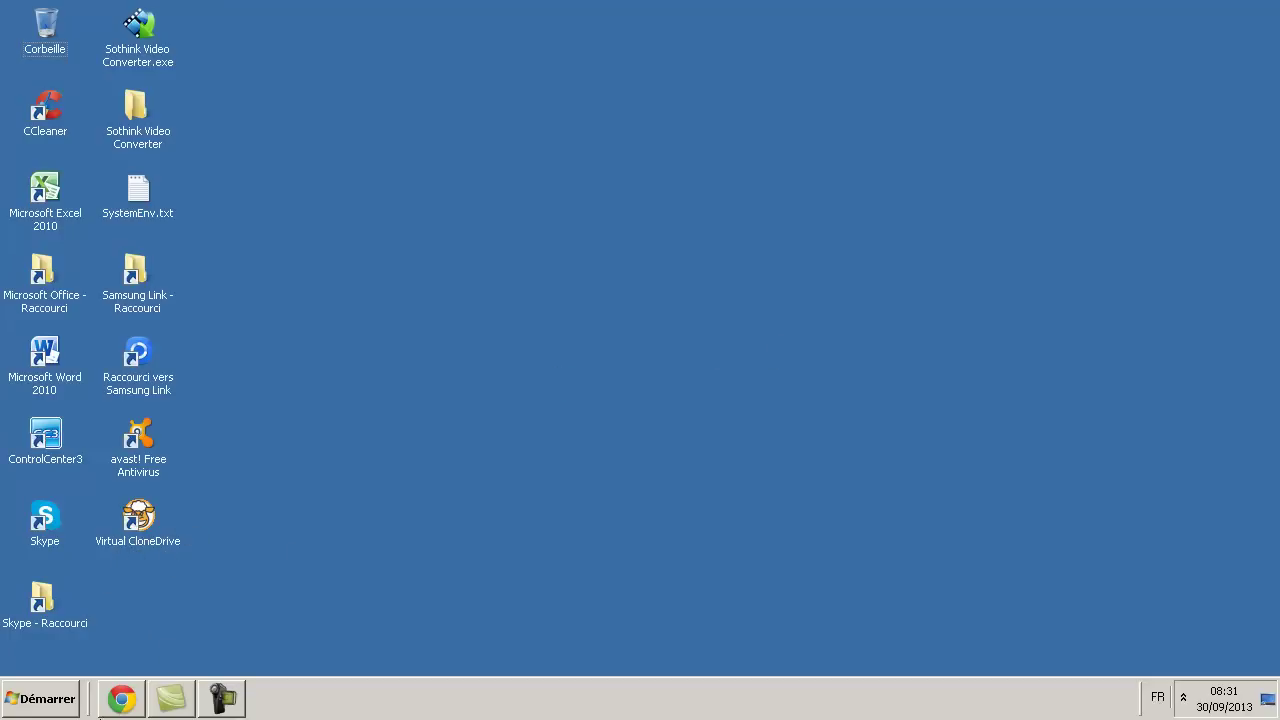
Step: Switch to Chrome and search Google for zetorrents in a new tab
click(121, 699)
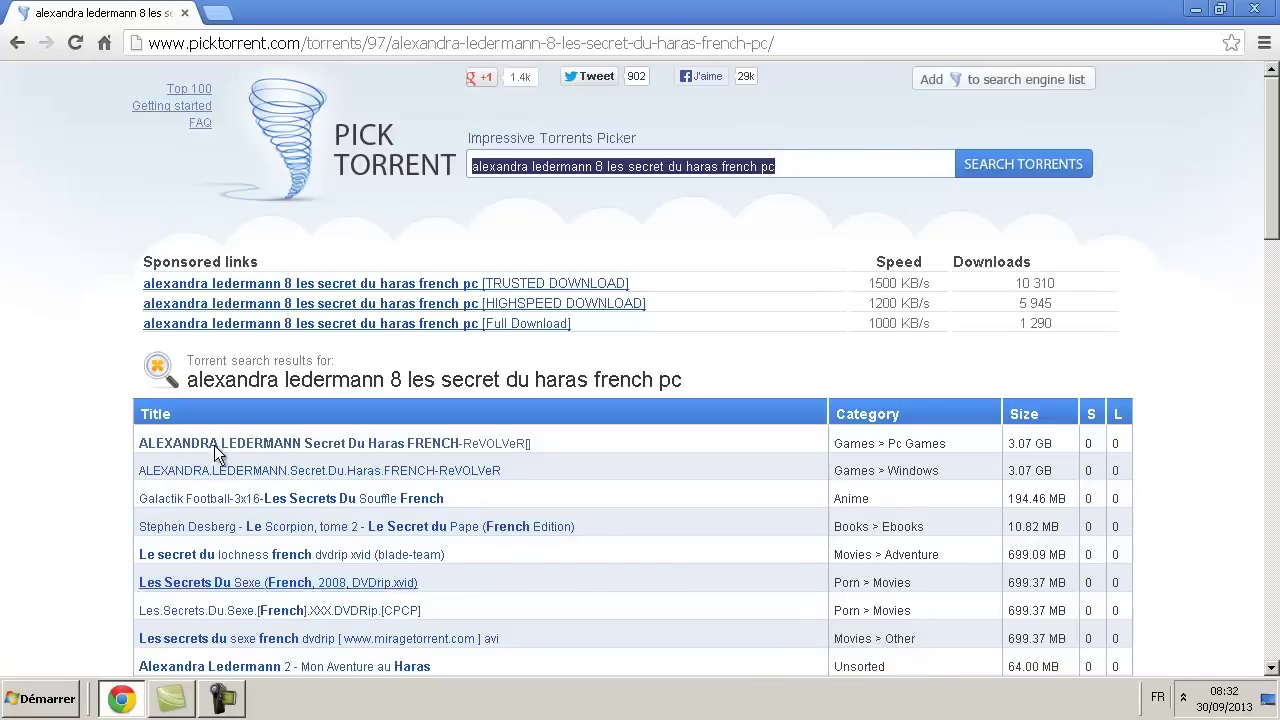
click(215, 13)
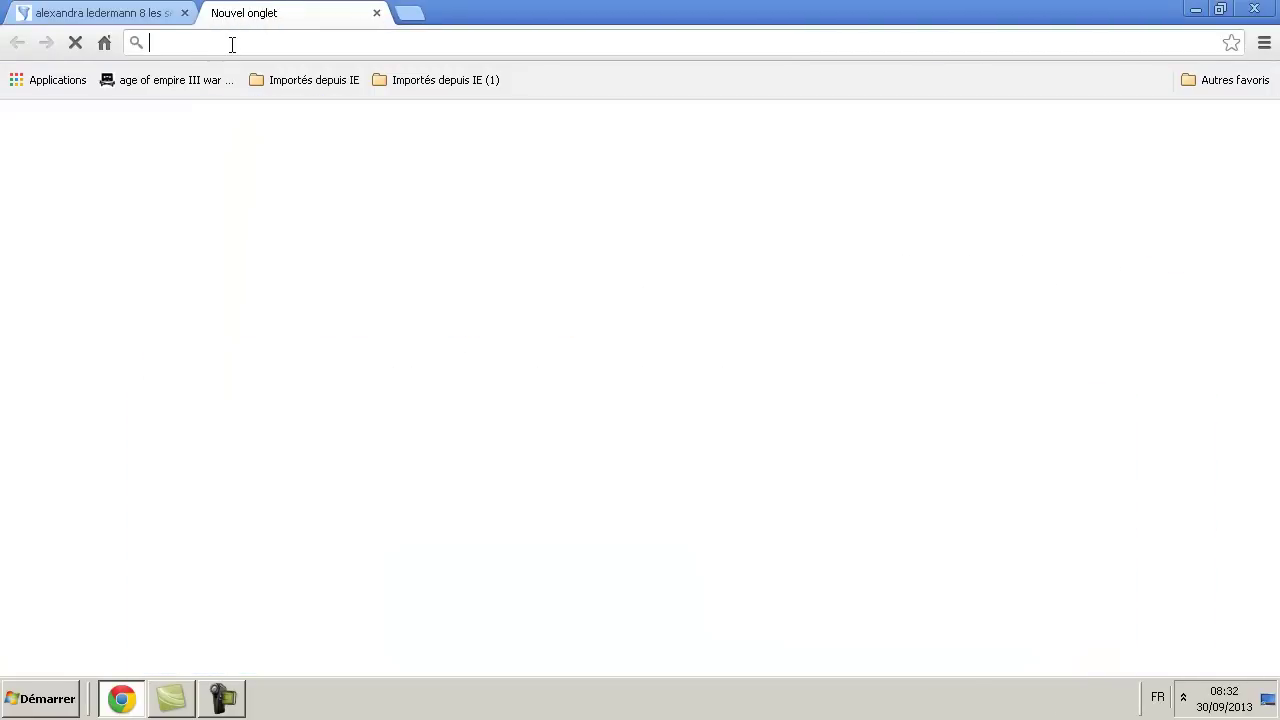
click(420, 350)
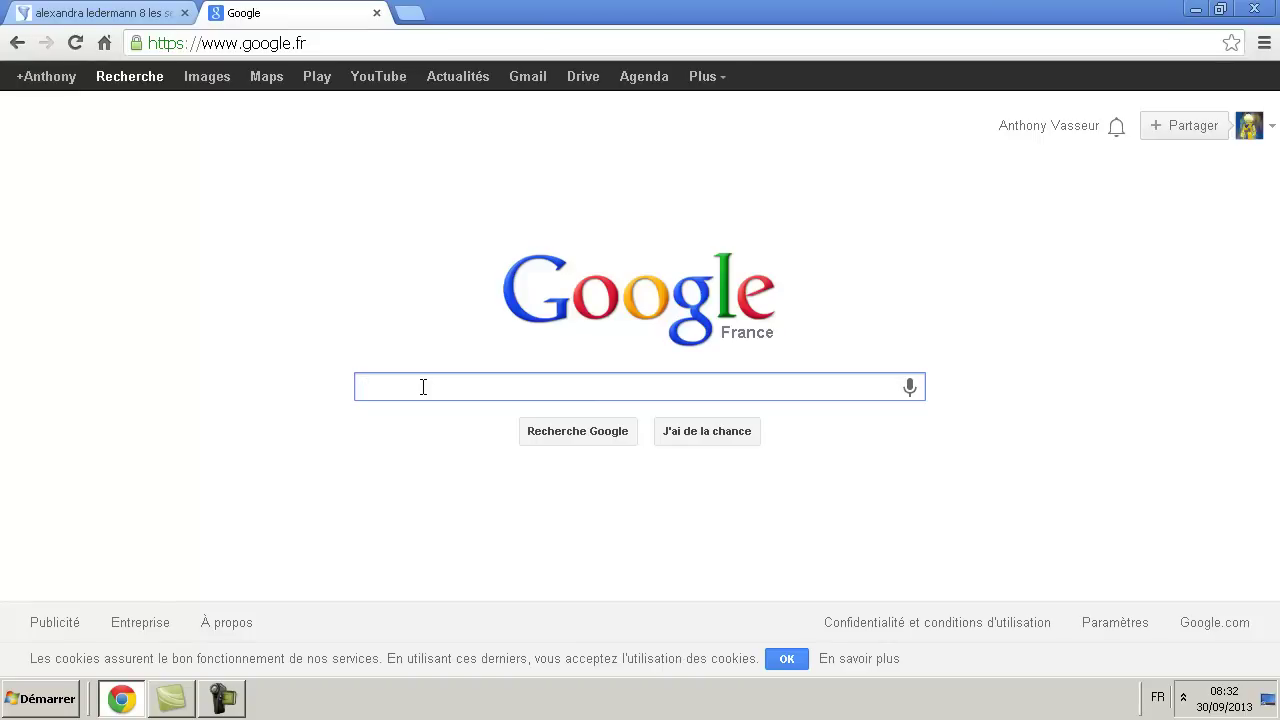
text(ze)
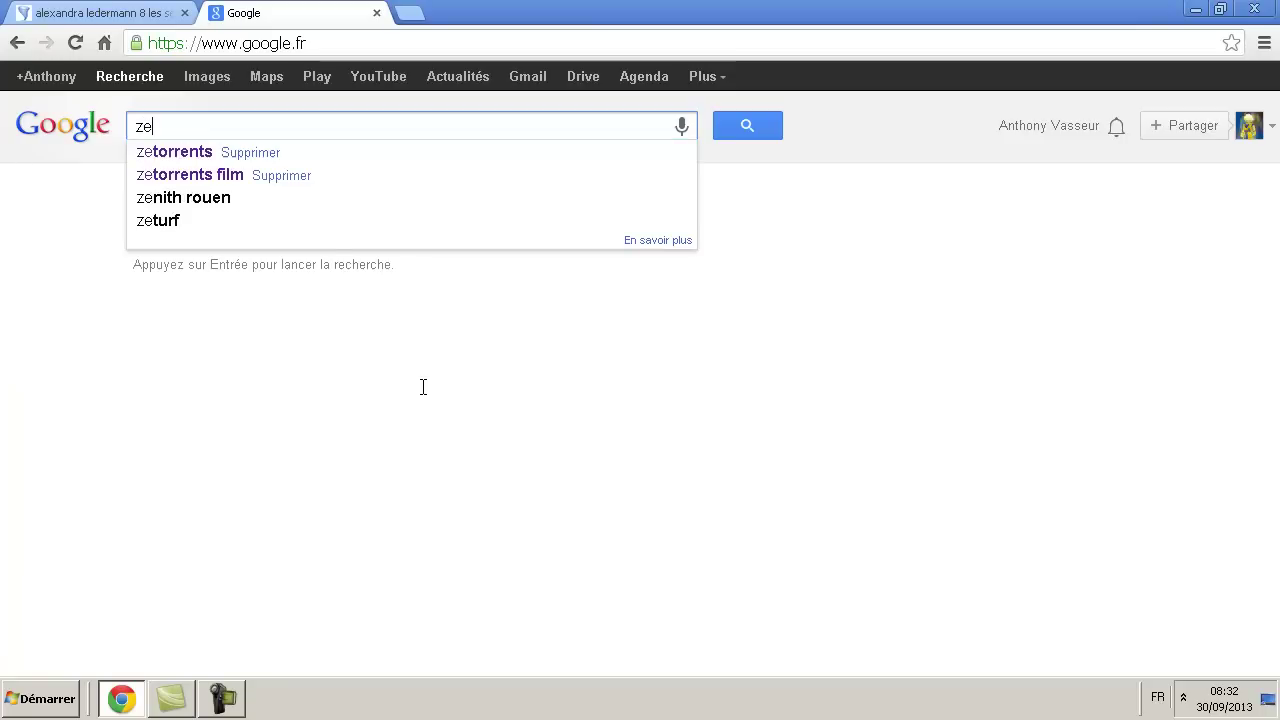
click(182, 151)
Step: Replace the Google query with a search for utorrent, using the suggested spelling
drag(217, 126, 128, 126)
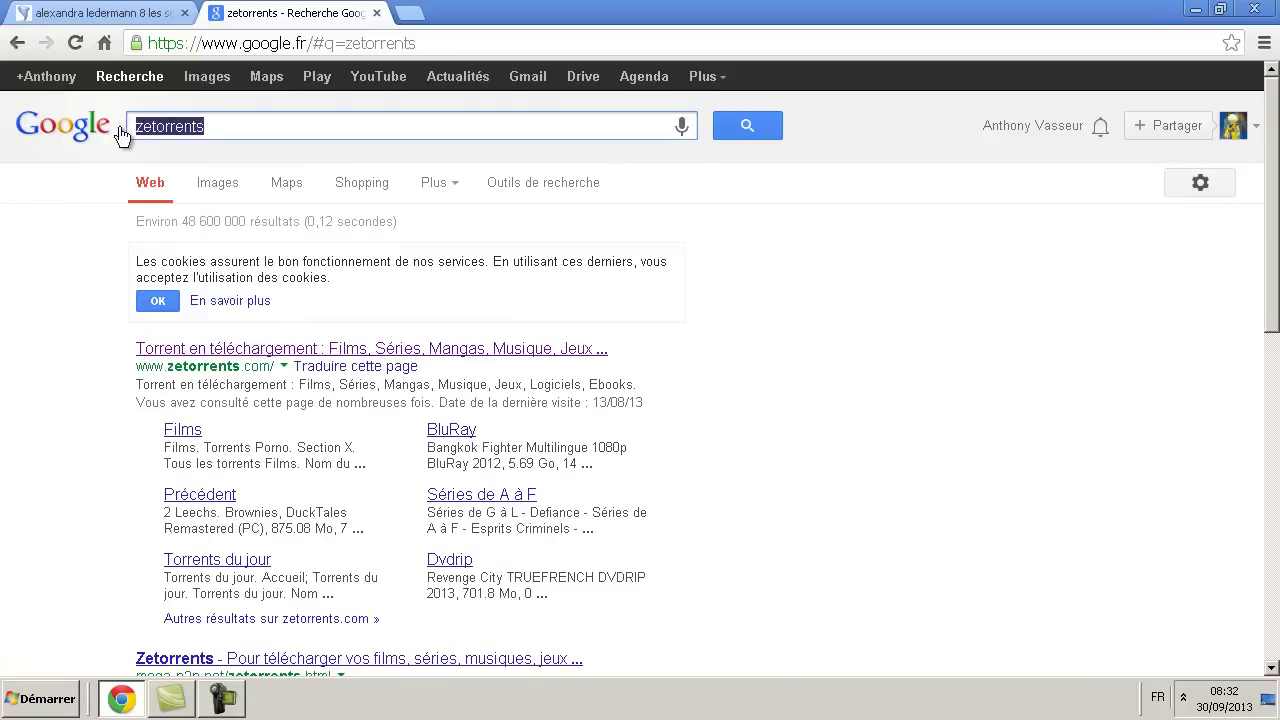
key(BackSpace)
text(utor)
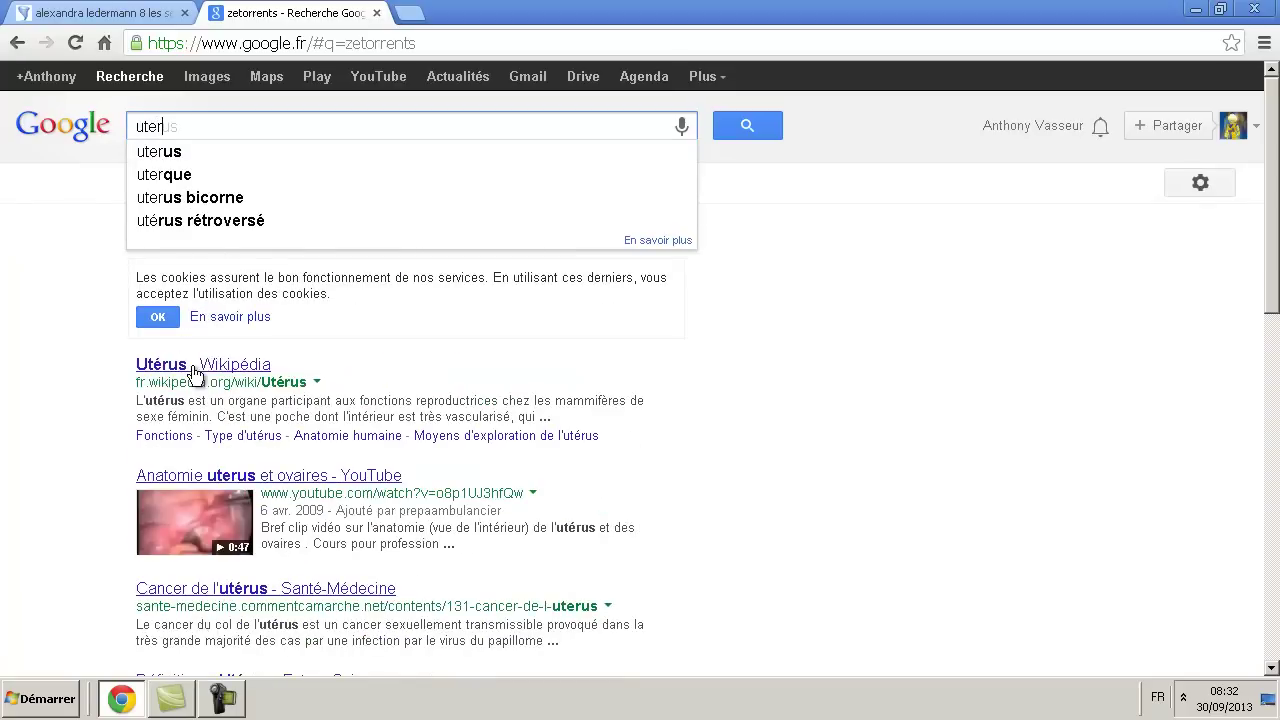
text(rent)
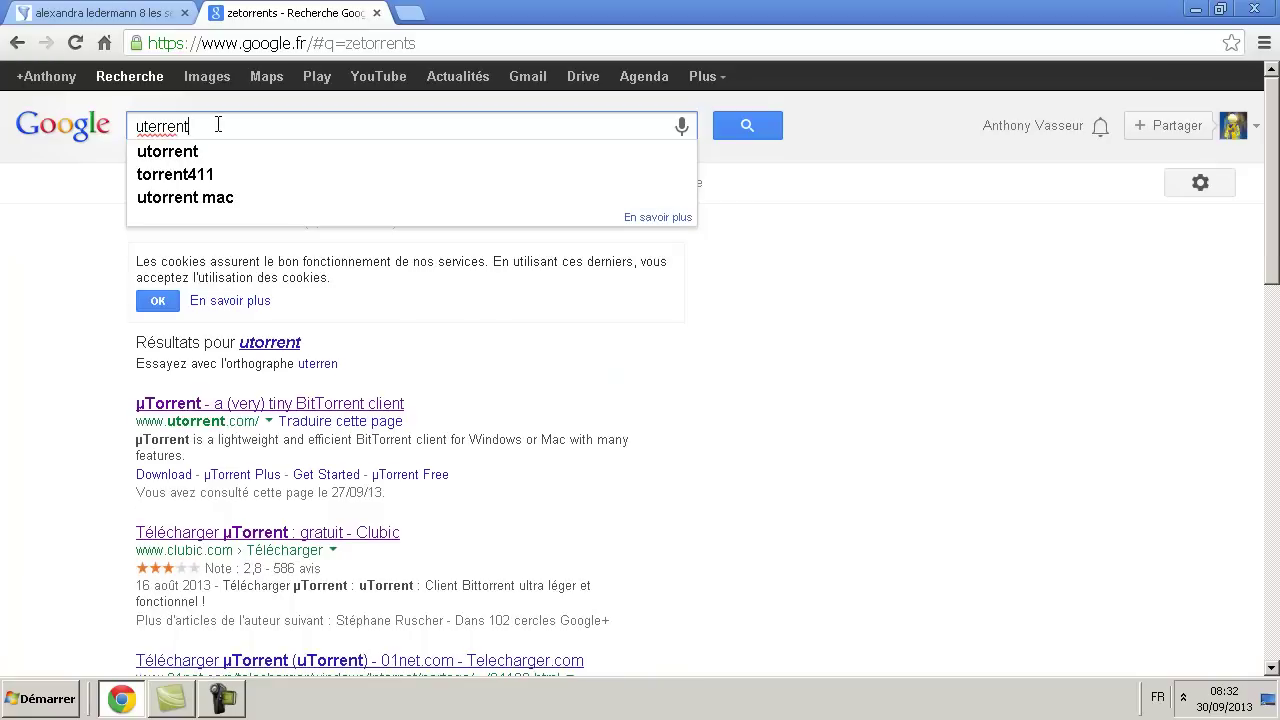
click(207, 152)
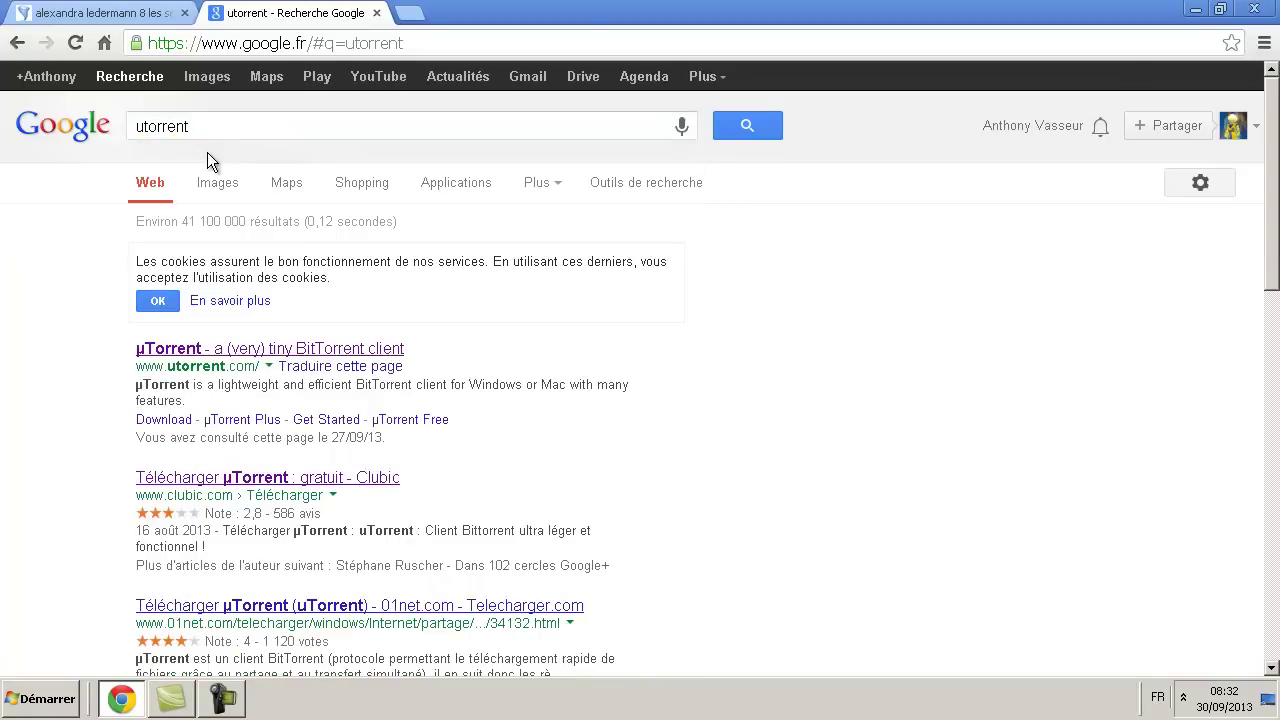
Step: Open Clubic's µTorrent page from the search results and examine its download section
scroll(670, 376, down, 2)
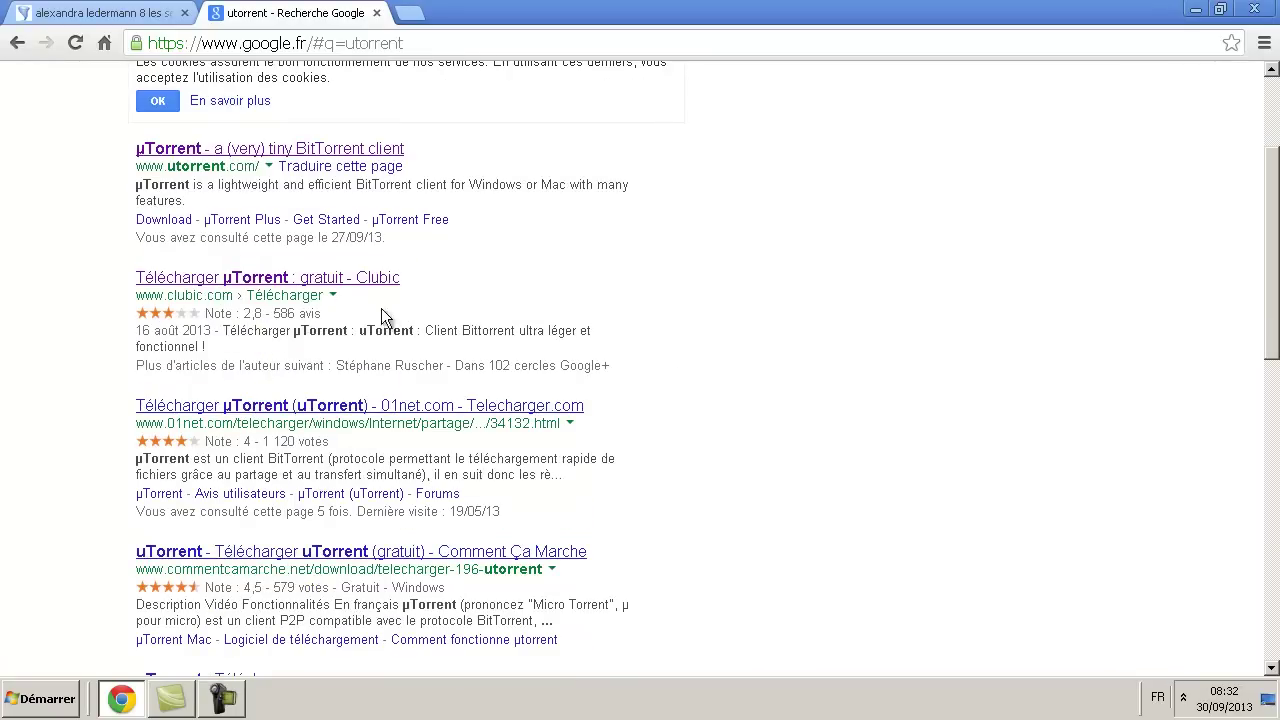
click(333, 288)
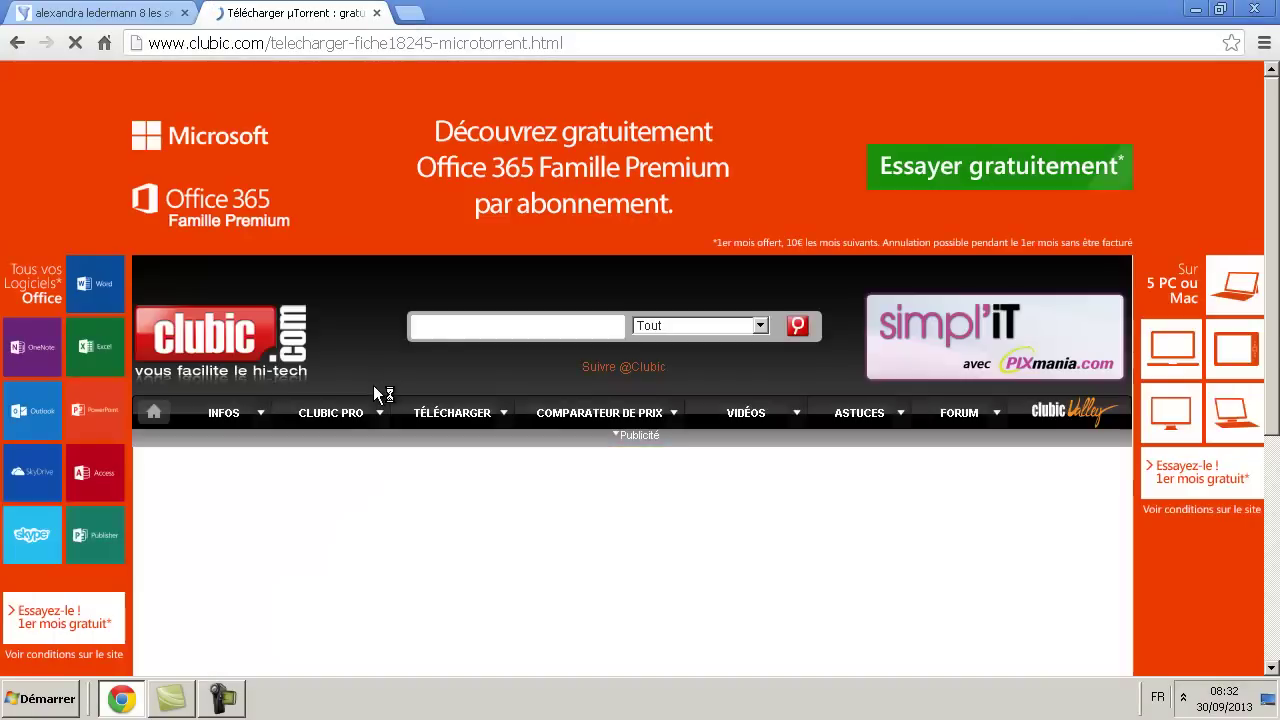
scroll(770, 332, down, 1)
scroll(767, 328, down, 5)
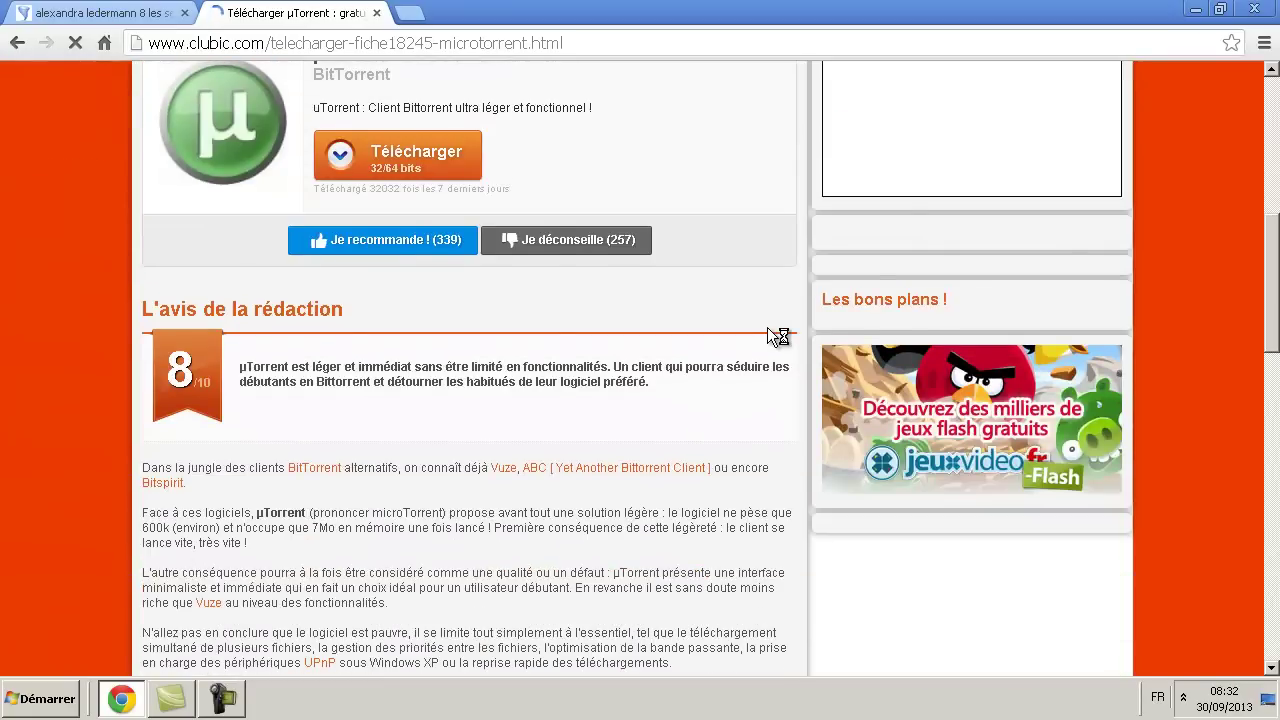
scroll(767, 327, up, 4)
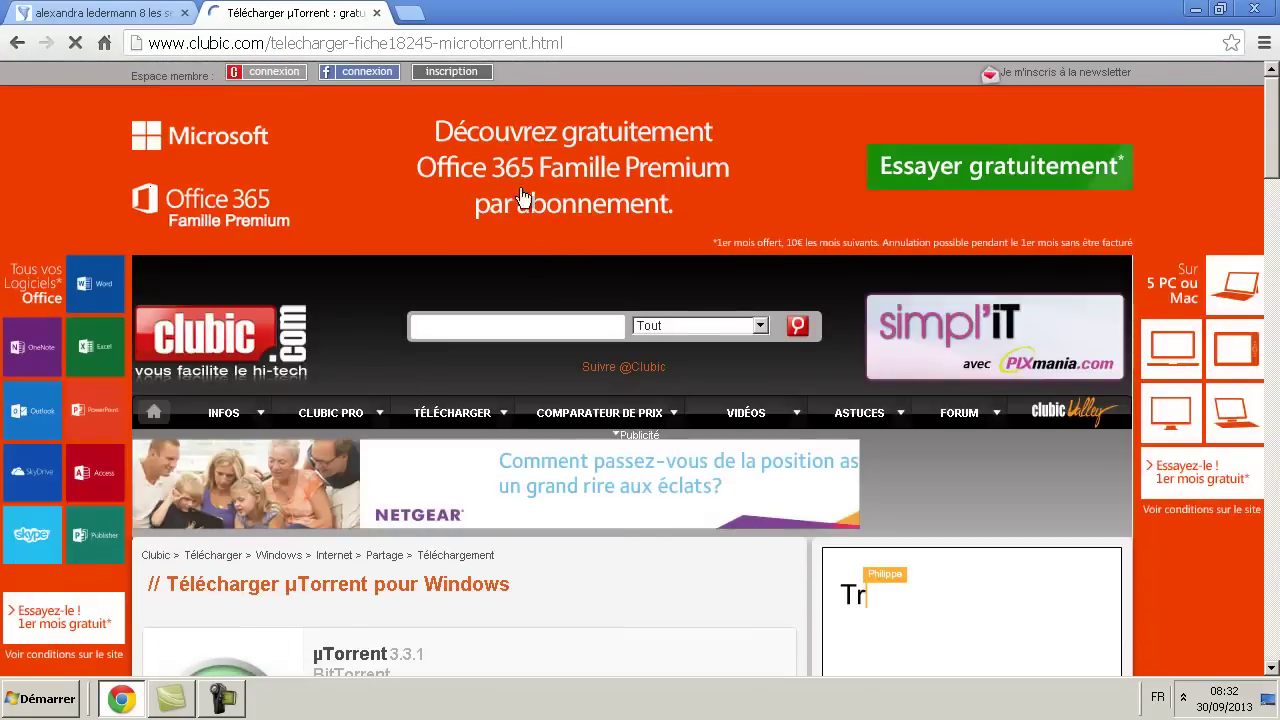
scroll(539, 345, down, 4)
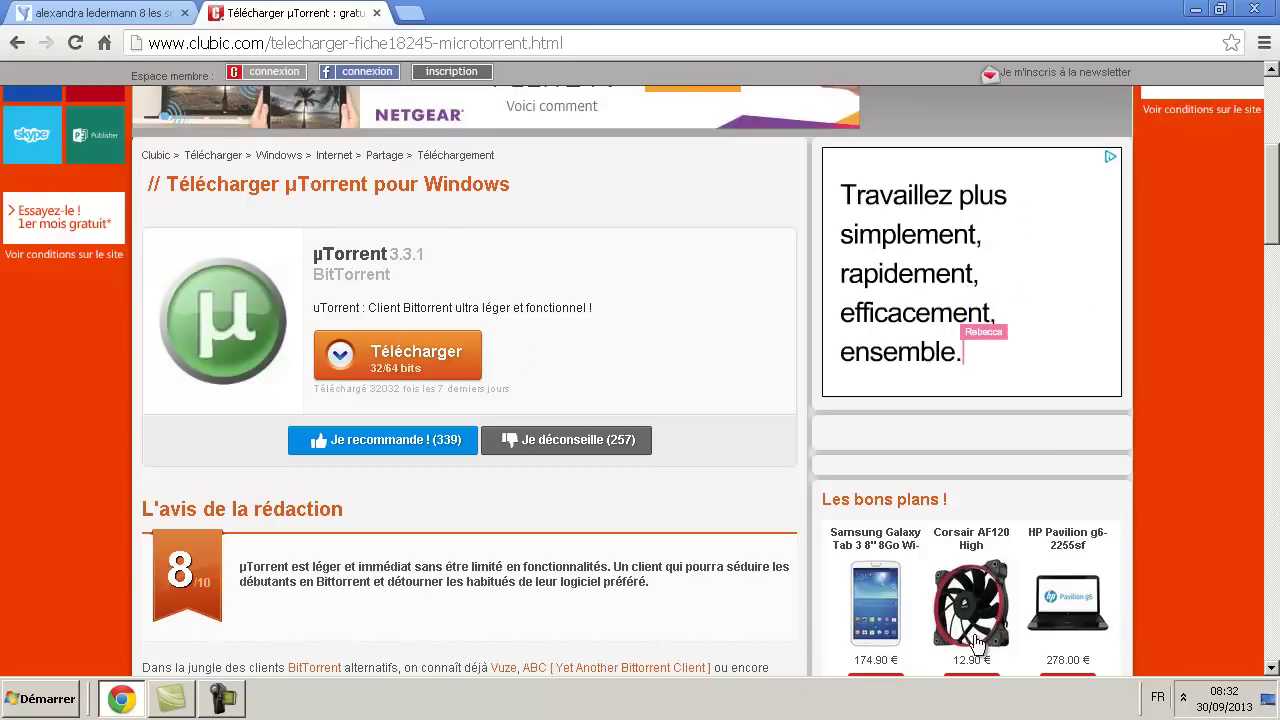
Step: Find the installed µTorrent through the Windows program search and launch it
click(48, 702)
click(130, 654)
text(t)
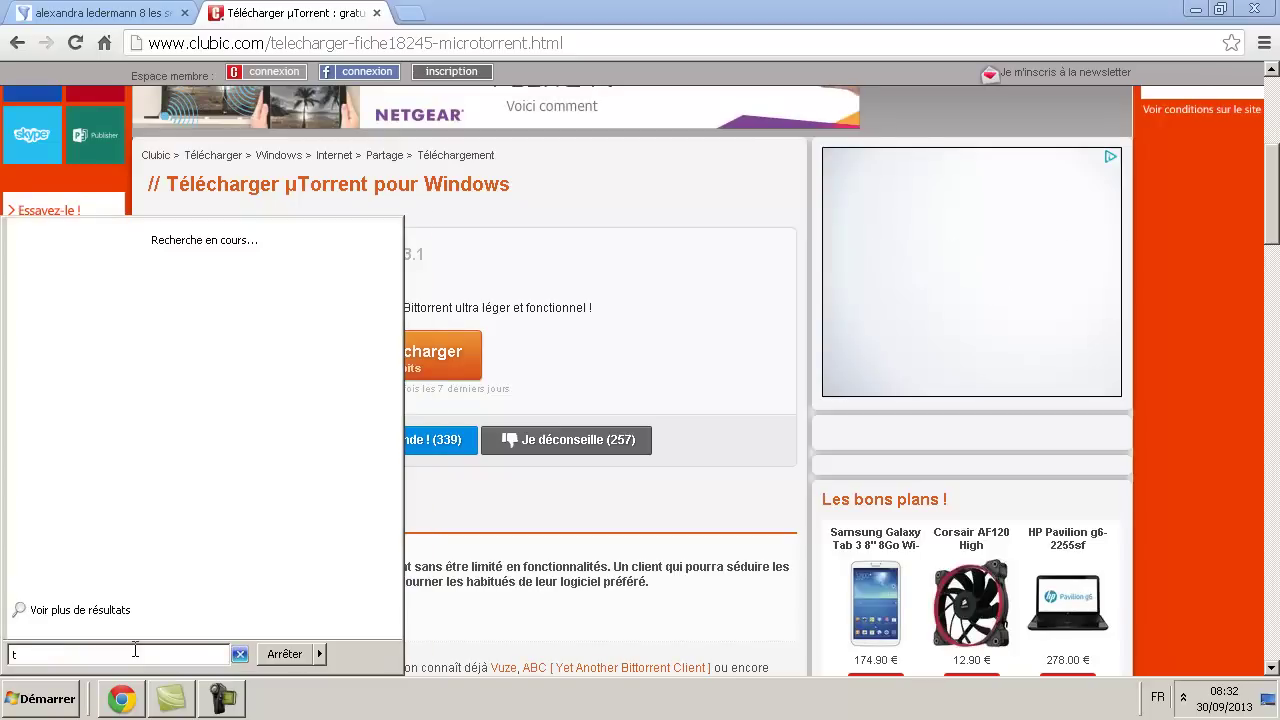
click(72, 253)
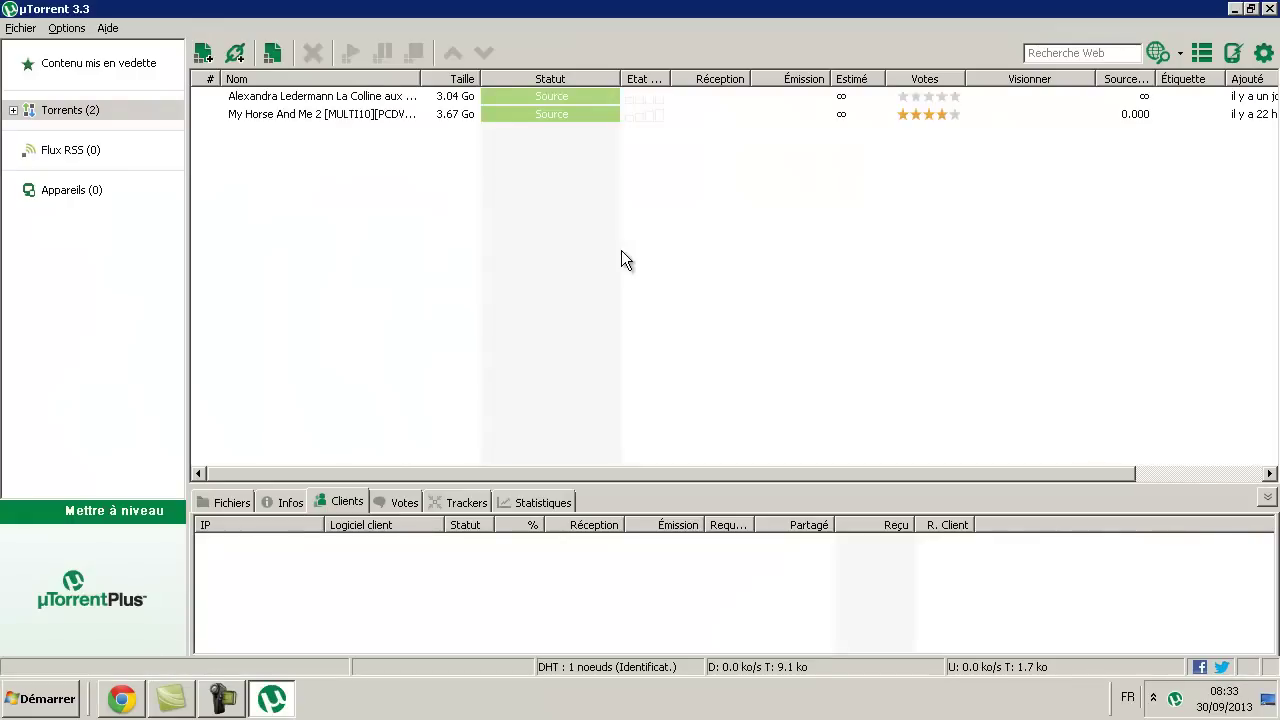
Step: Close the µTorrent window to return to the browser
click(362, 318)
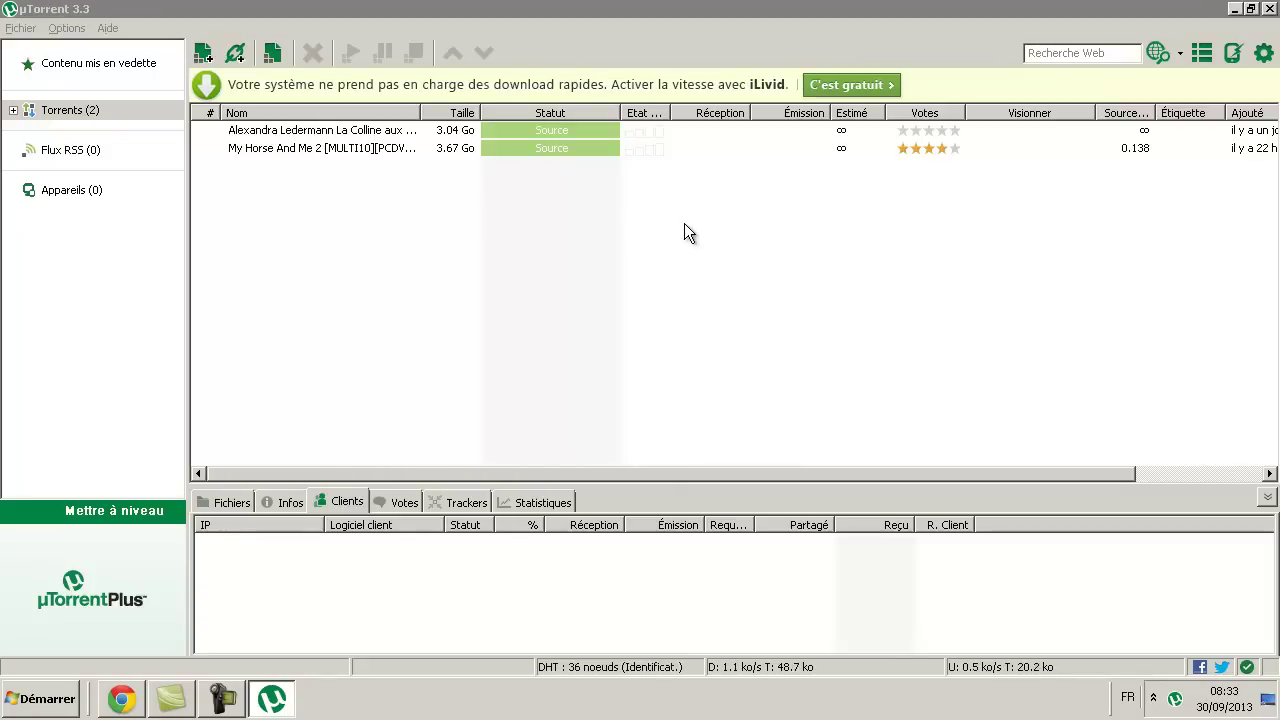
click(1085, 8)
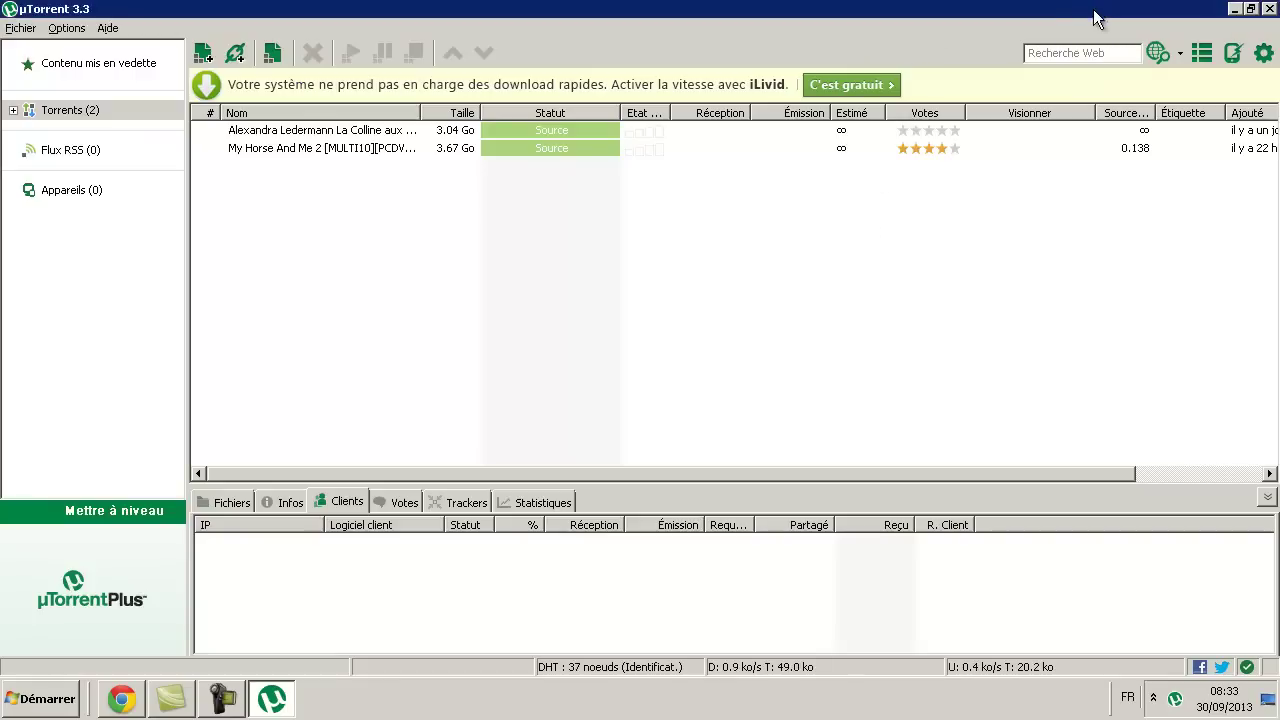
click(1270, 9)
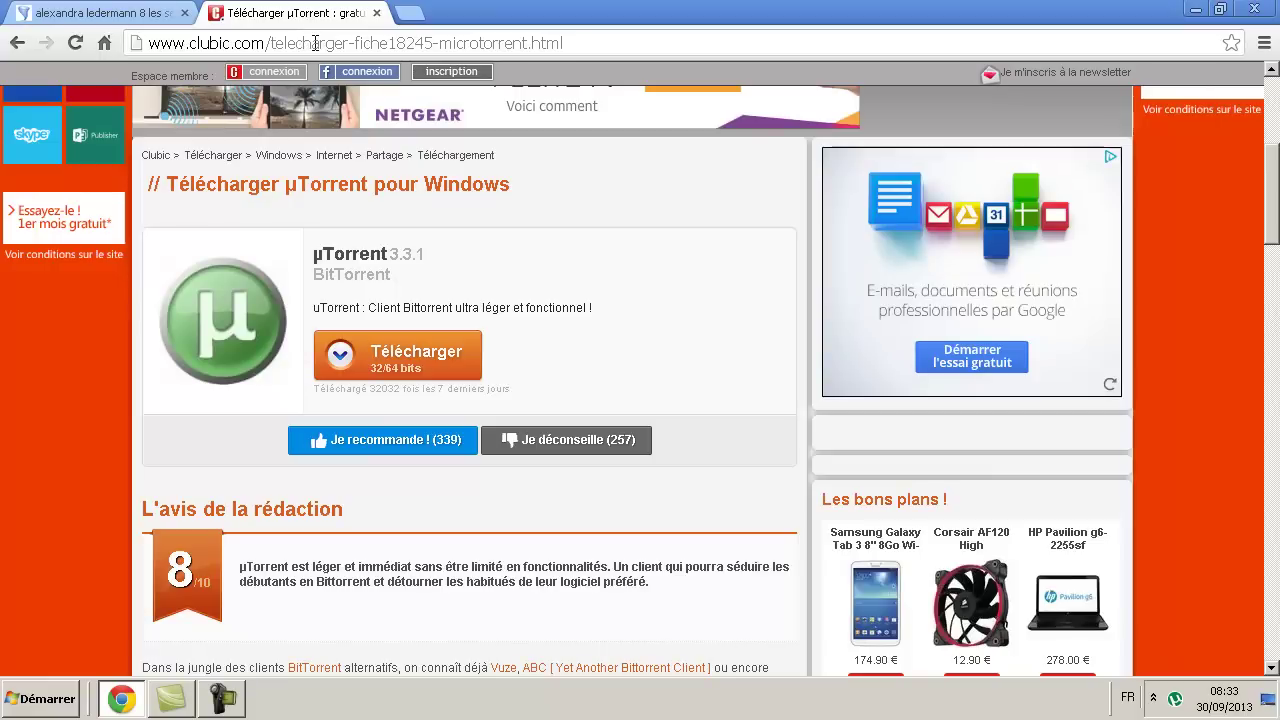
Step: Go to google.fr in the current tab and search for winrar
click(311, 44)
text(google.fr)
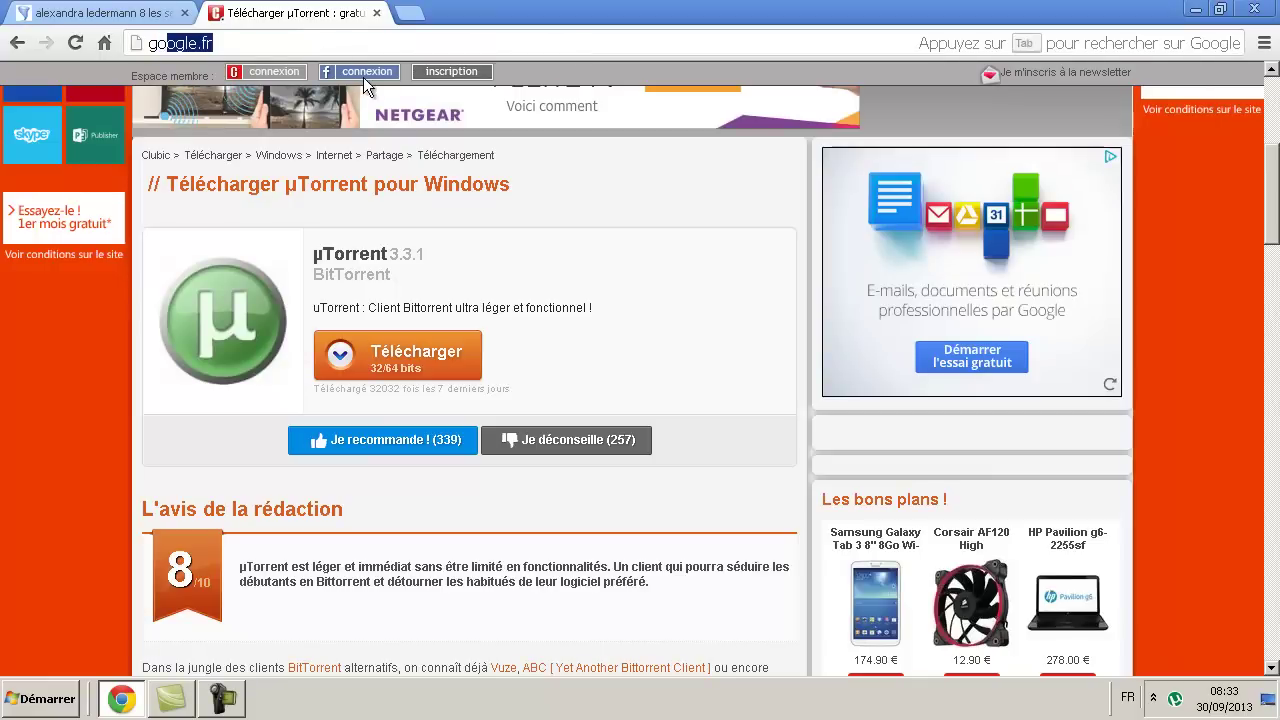
key(Return)
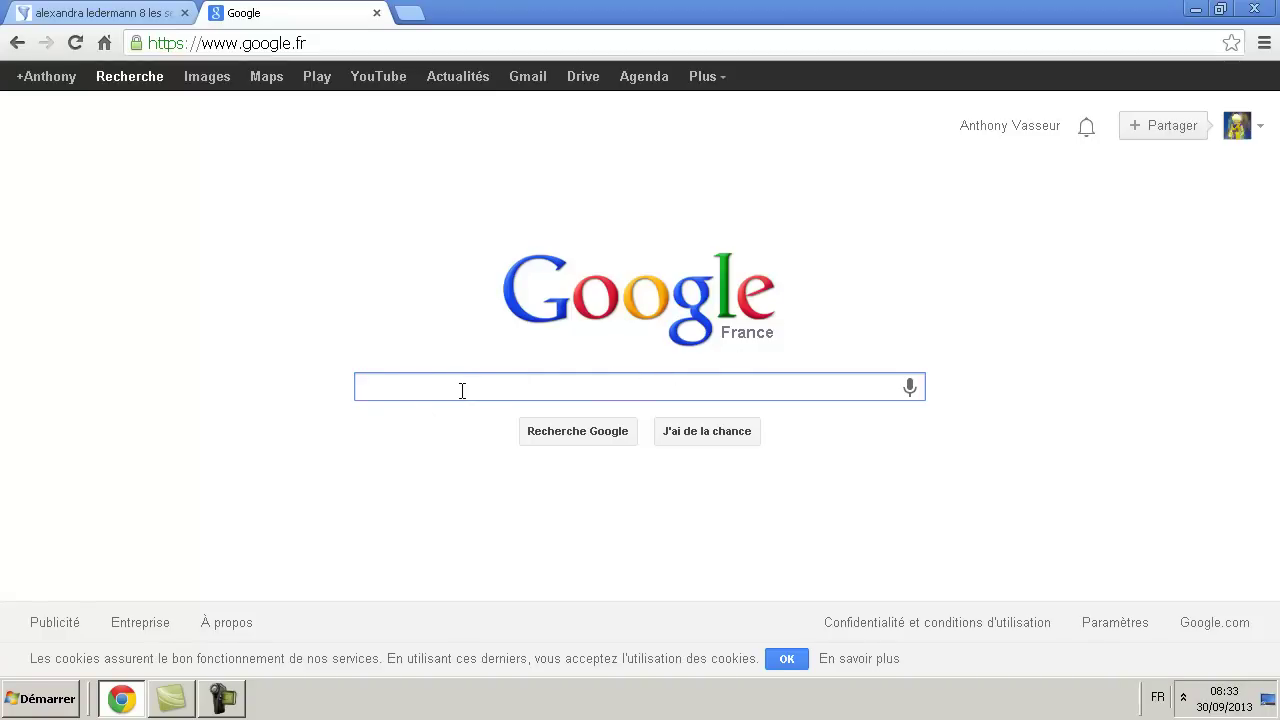
text(winrara)
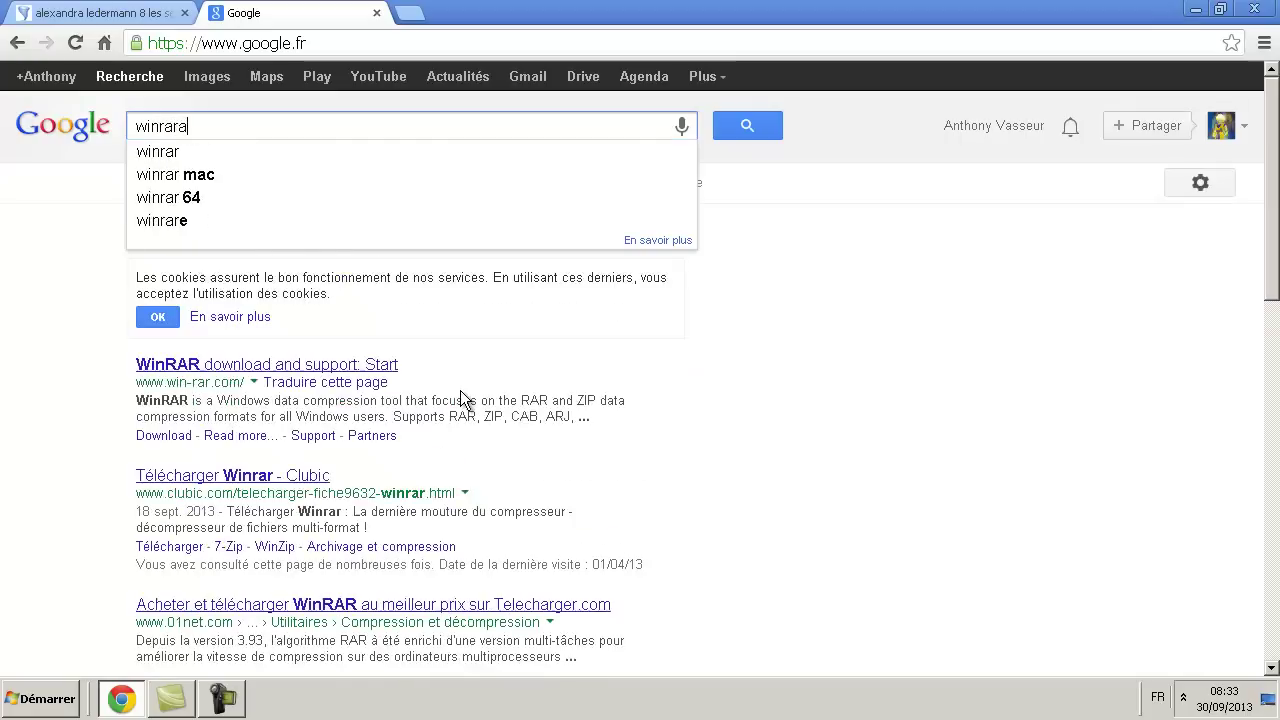
key(BackSpace)
click(272, 153)
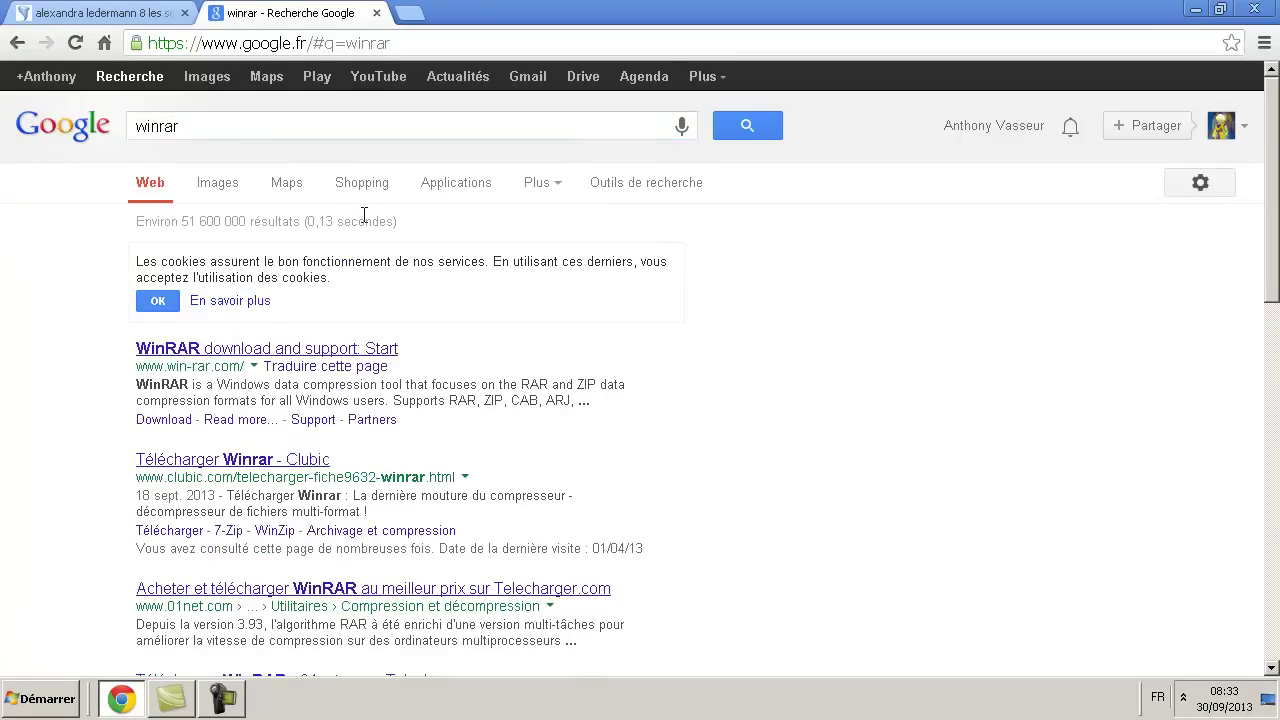
Step: Open Clubic's Winrar page from the search results and examine its download section
scroll(594, 262, down, 2)
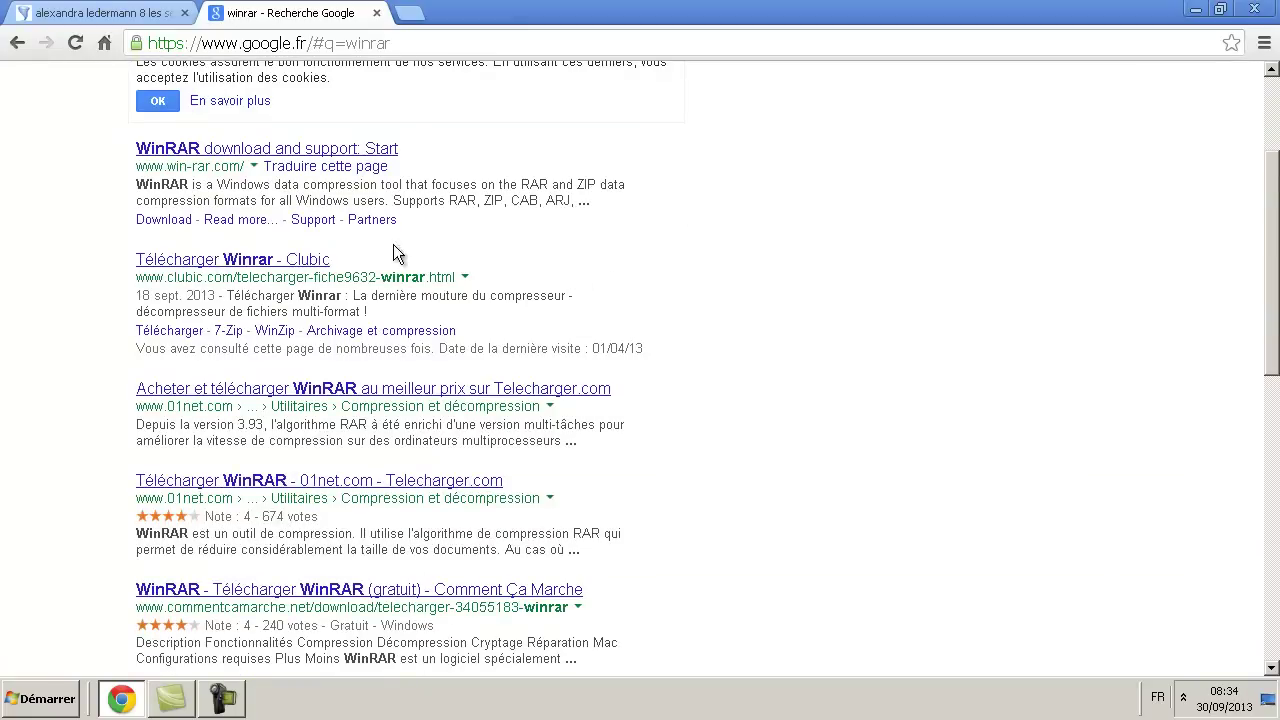
click(259, 264)
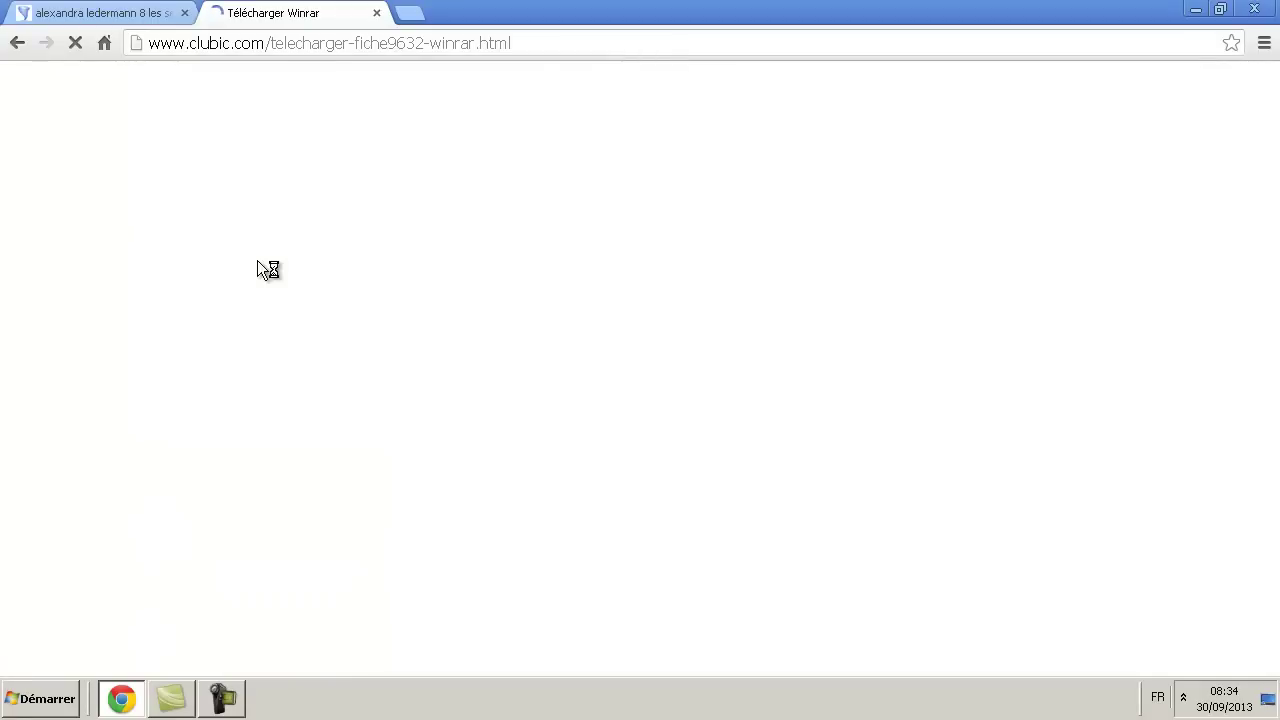
scroll(425, 290, down, 3)
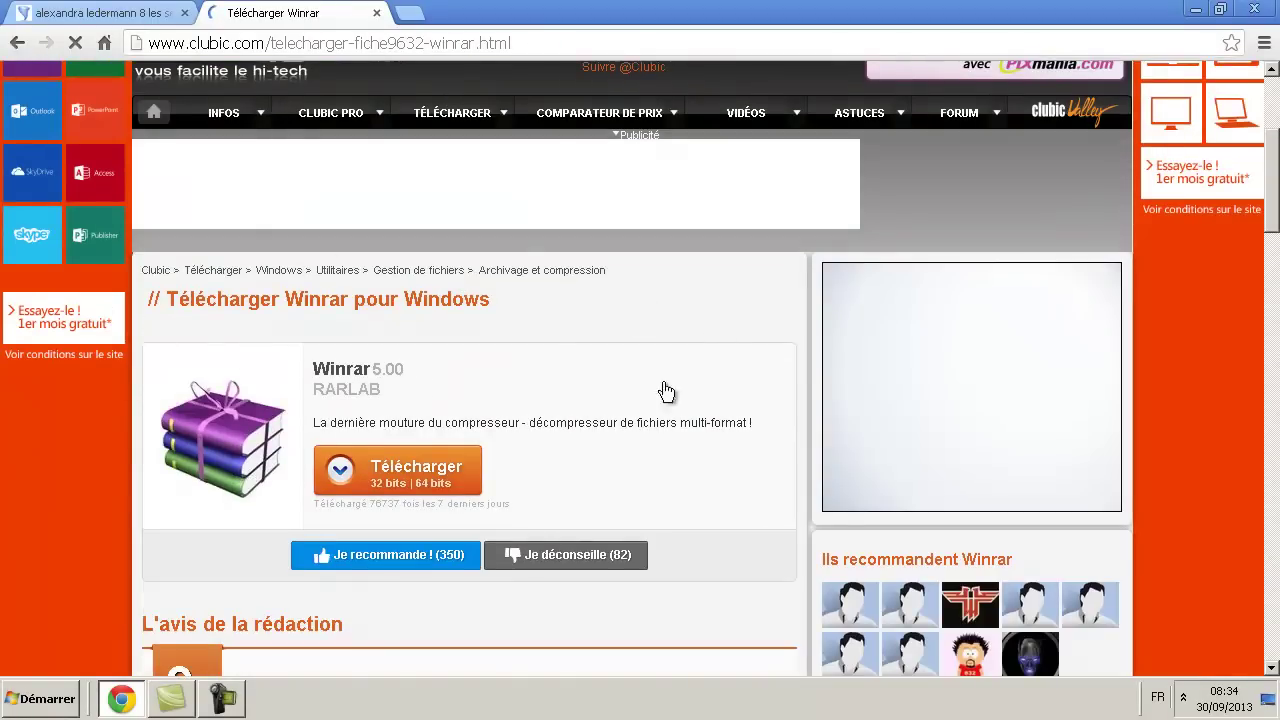
scroll(441, 330, down, 2)
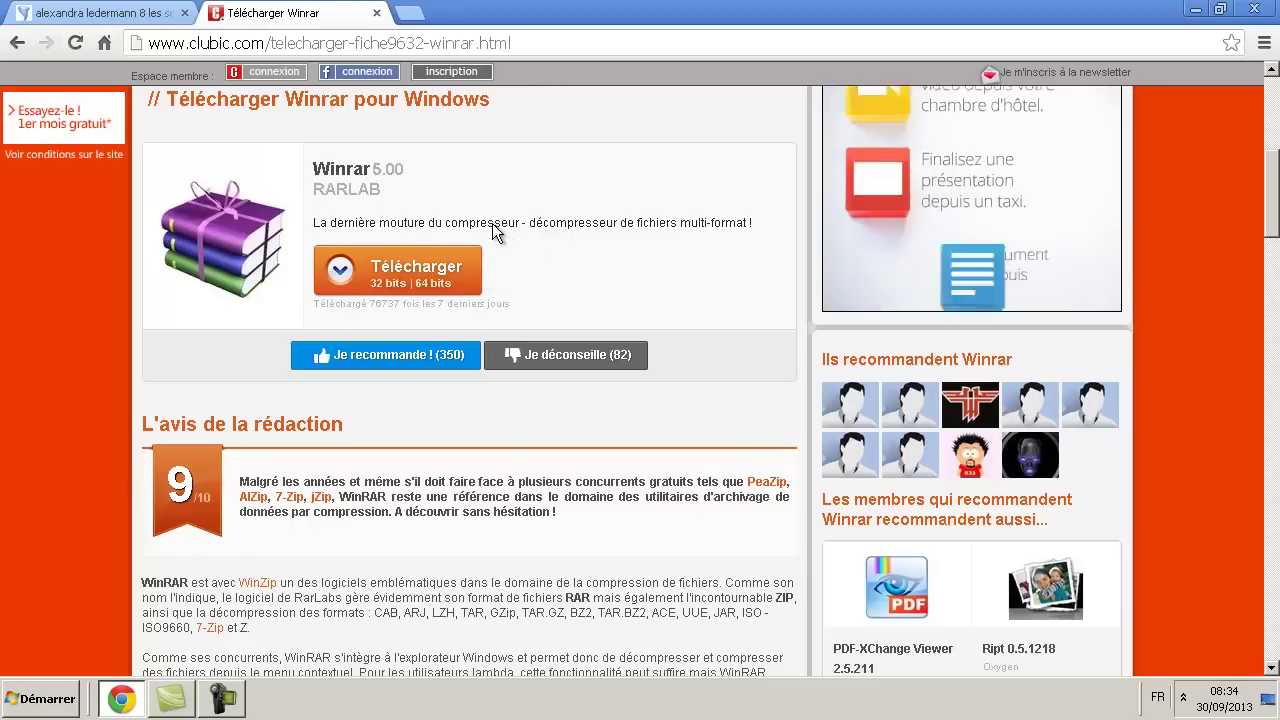
scroll(460, 200, up, 4)
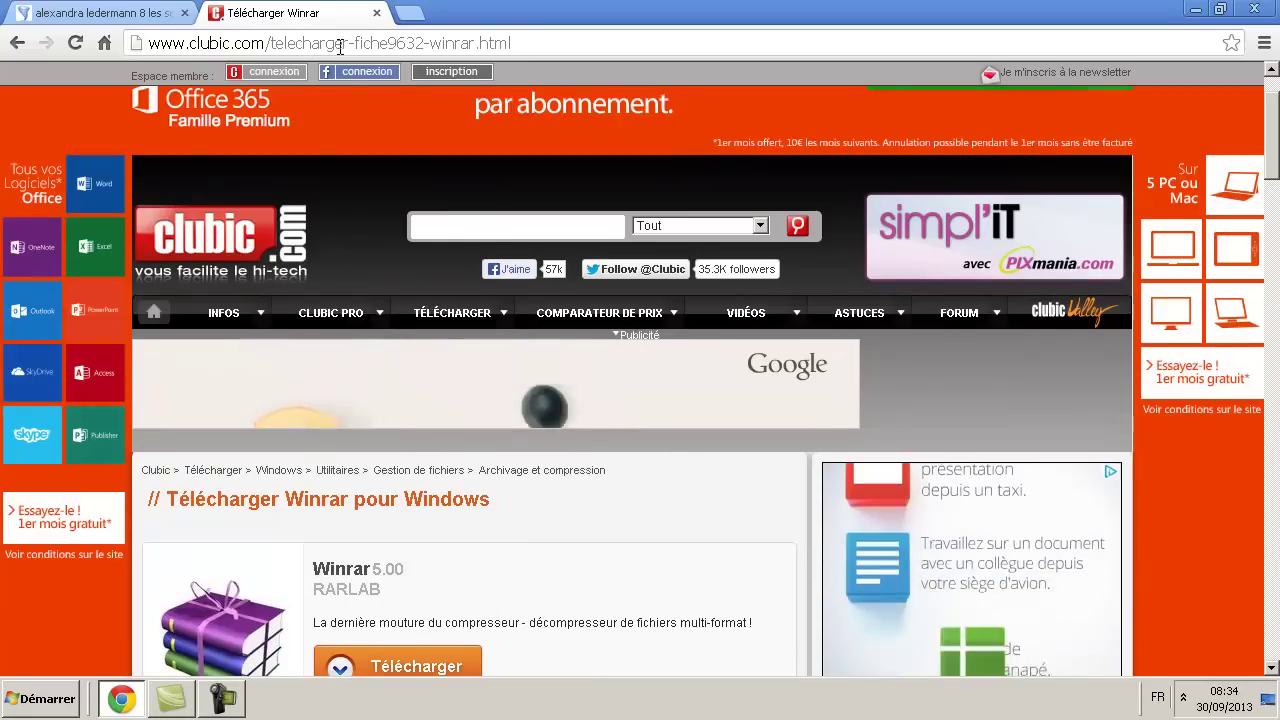
scroll(342, 118, down, 3)
scroll(358, 97, up, 4)
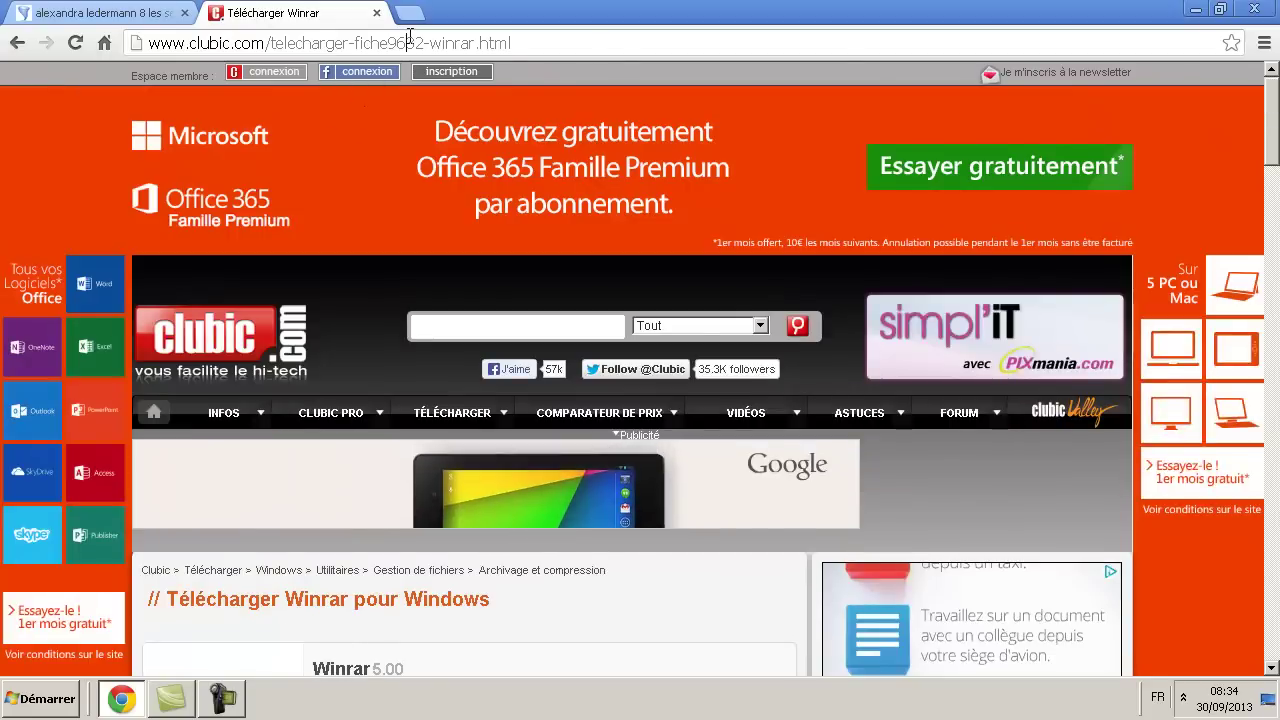
Step: Reduce the browser from full screen to a smaller window and search google.fr for virtual clone drive
click(469, 46)
key(BackSpace)
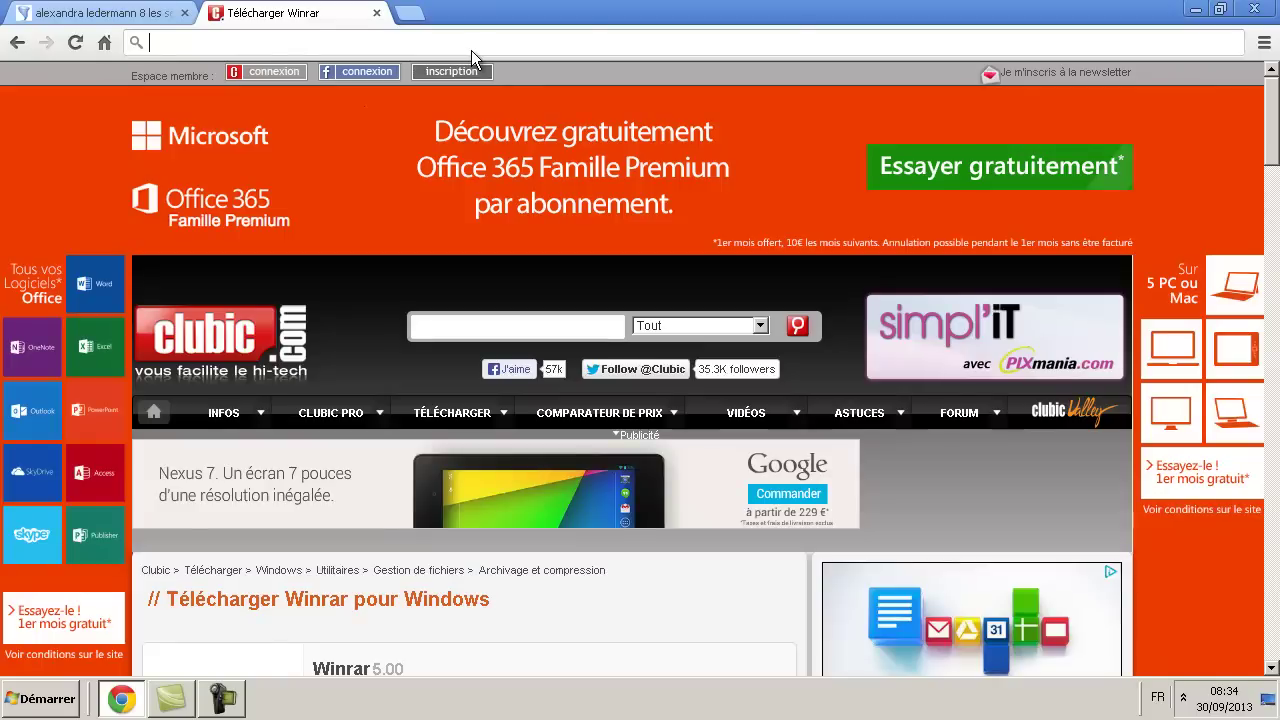
click(1220, 10)
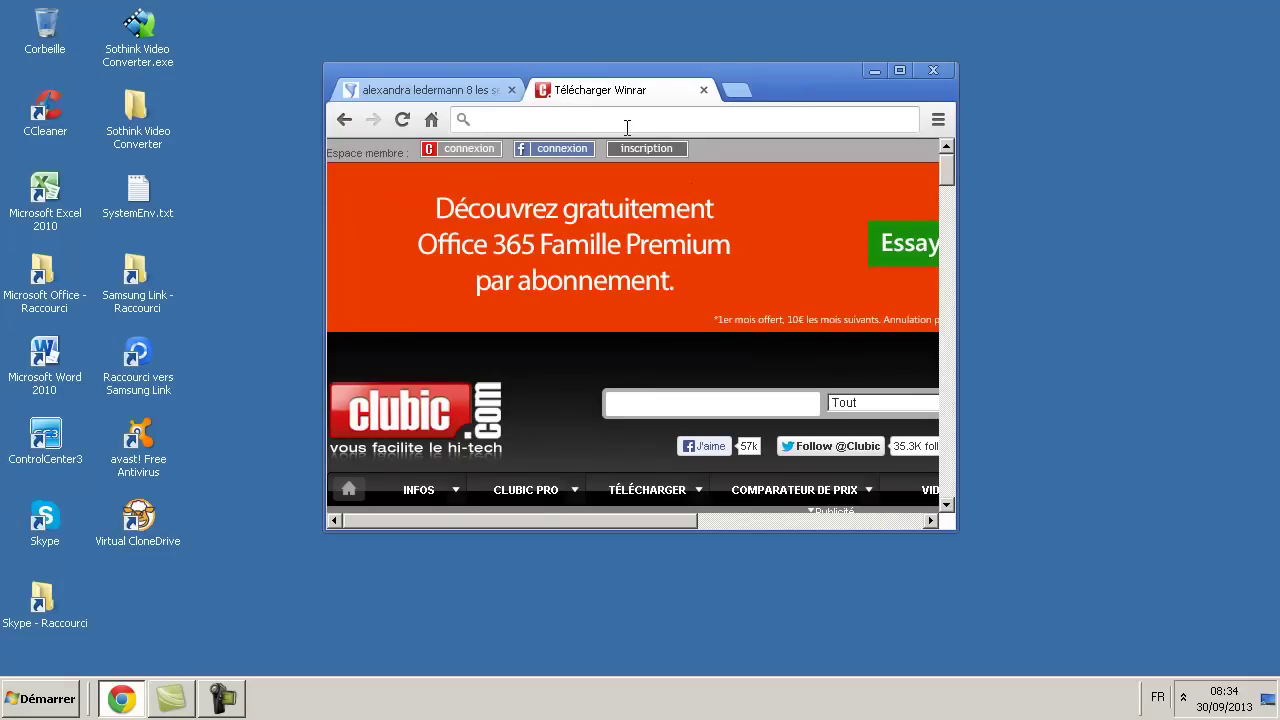
text(google.fr)
key(Return)
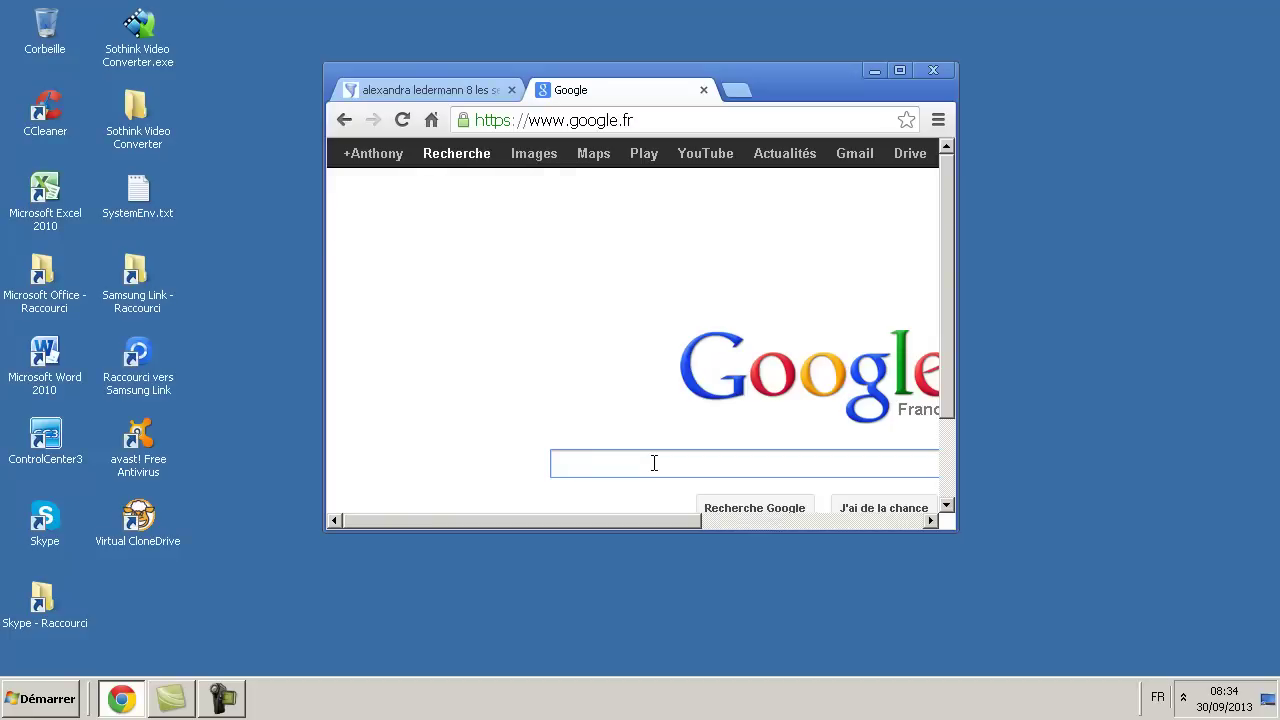
text(vir)
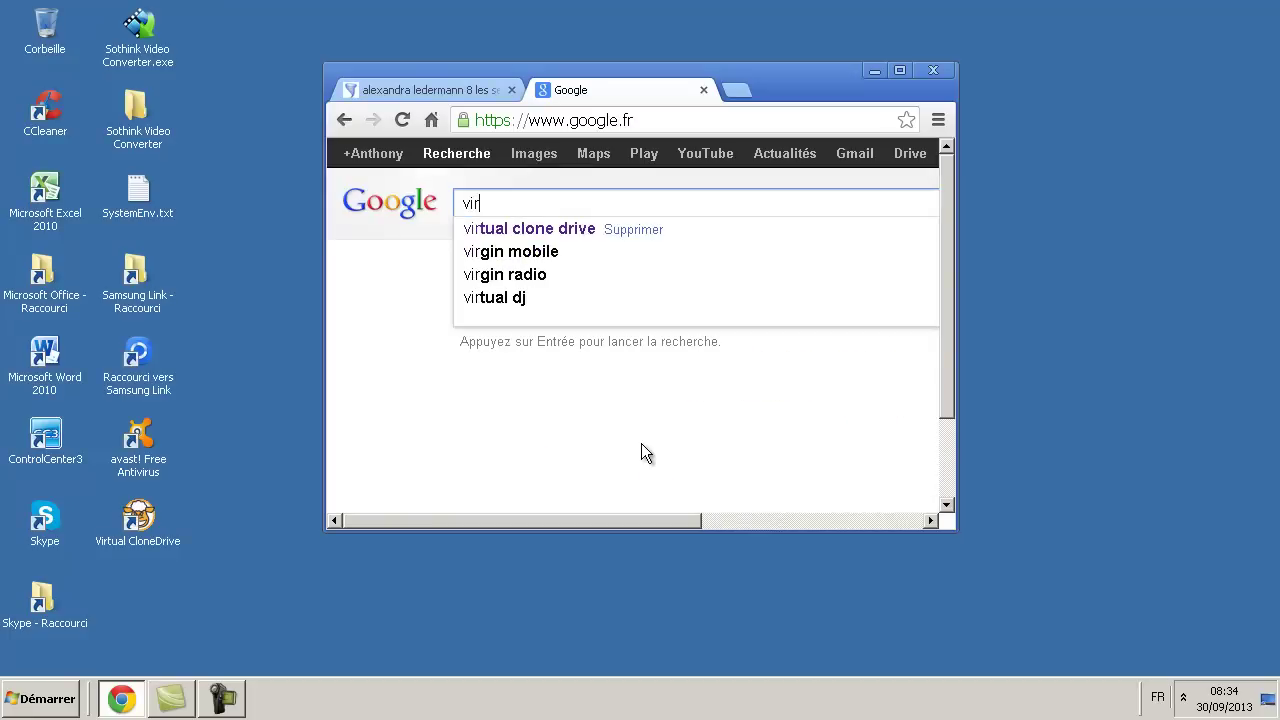
click(545, 230)
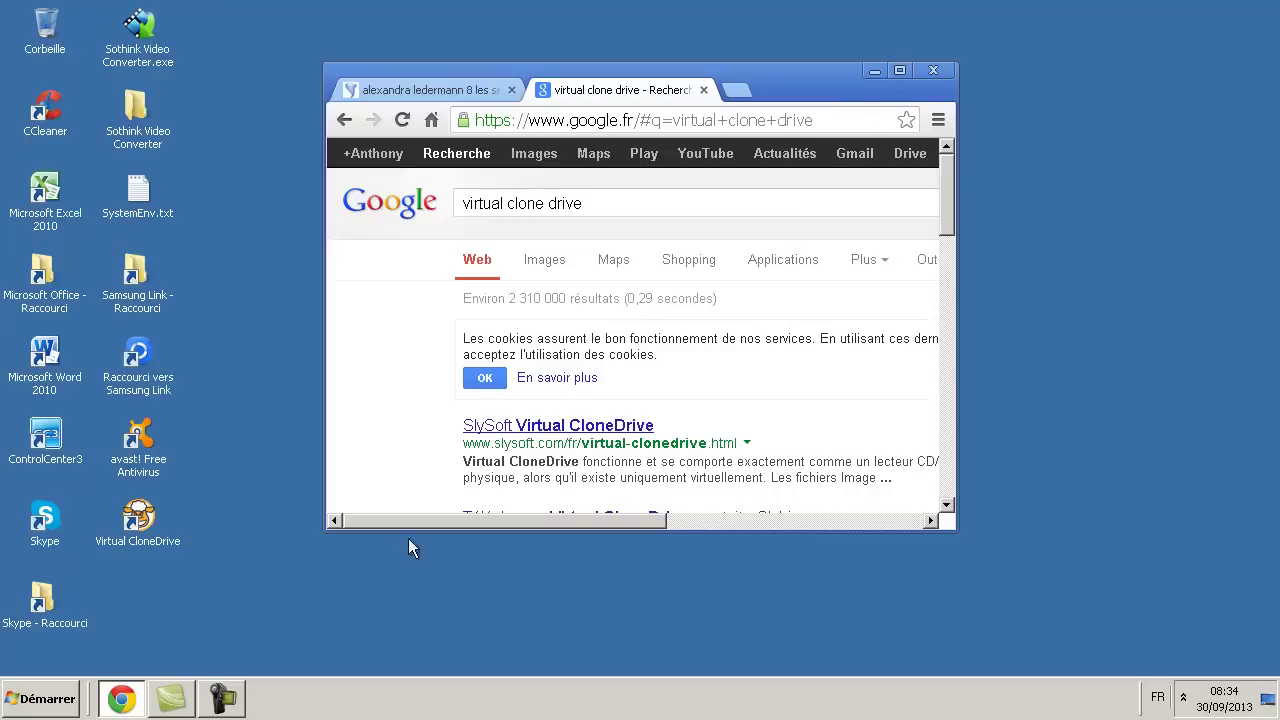
Step: Maximize the browser, open Clubic's Virtual CloneDrive page from the search results and examine its download section
click(900, 71)
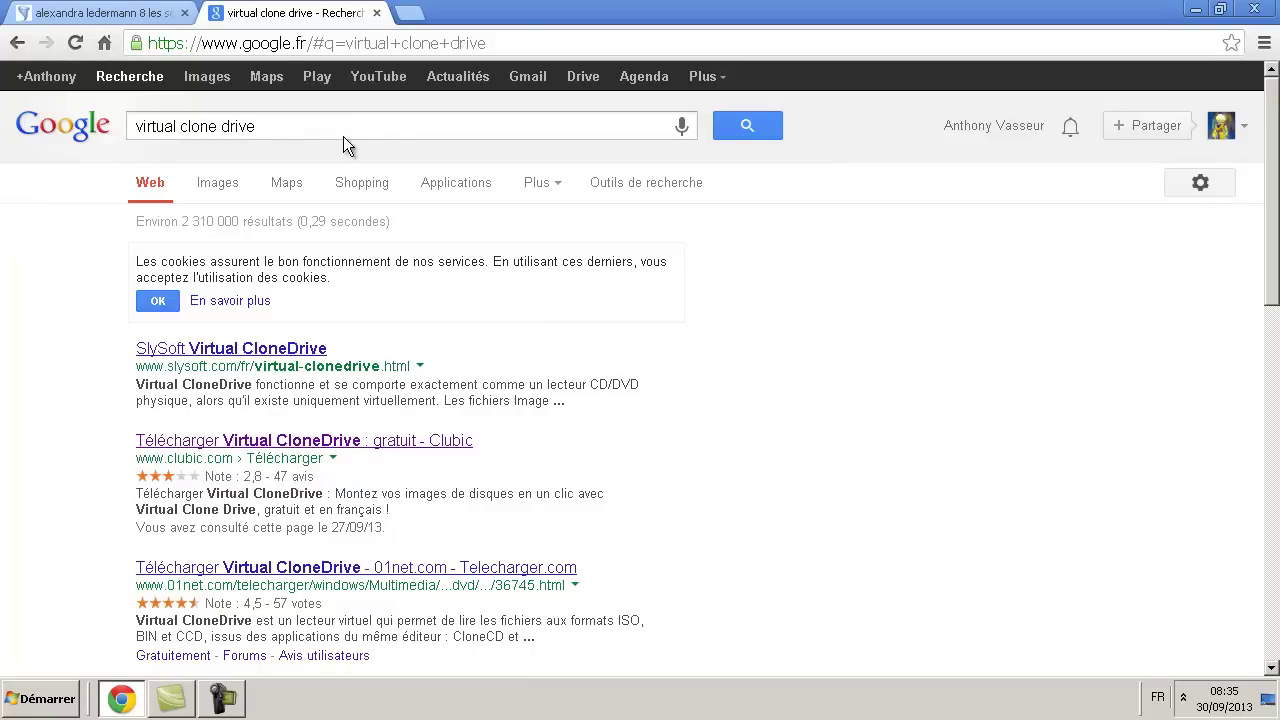
click(285, 445)
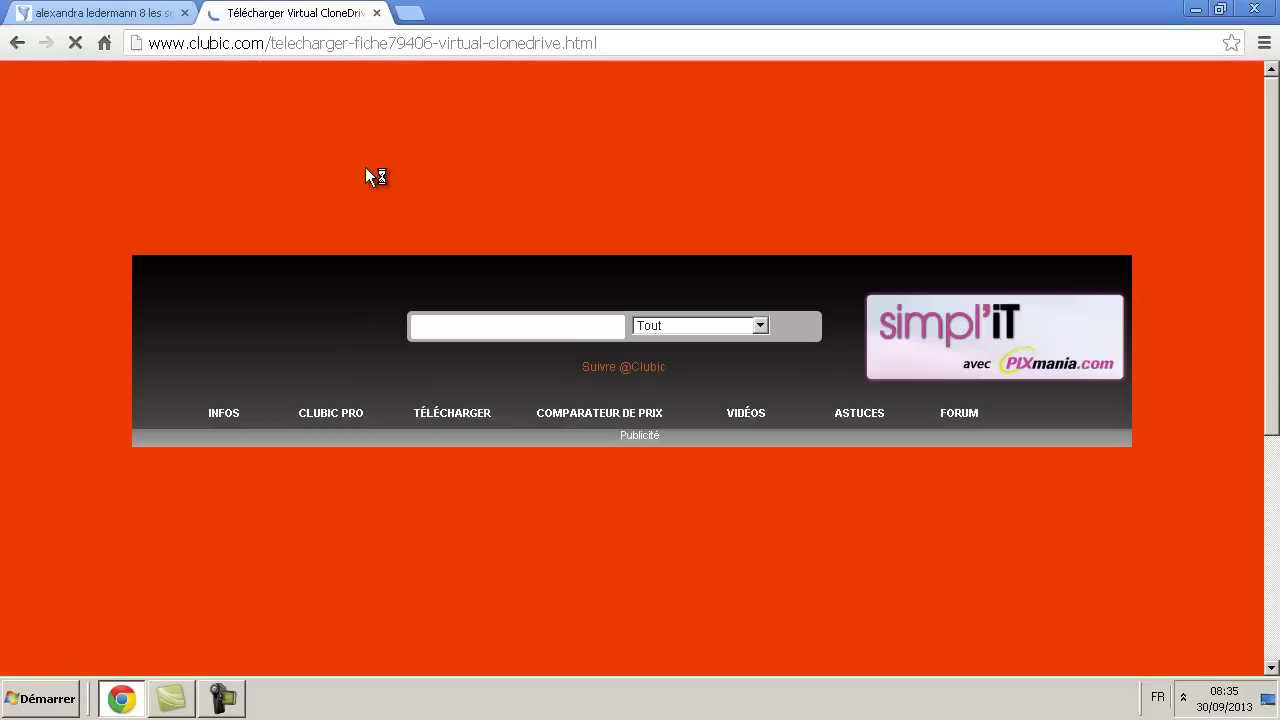
scroll(440, 180, down, 3)
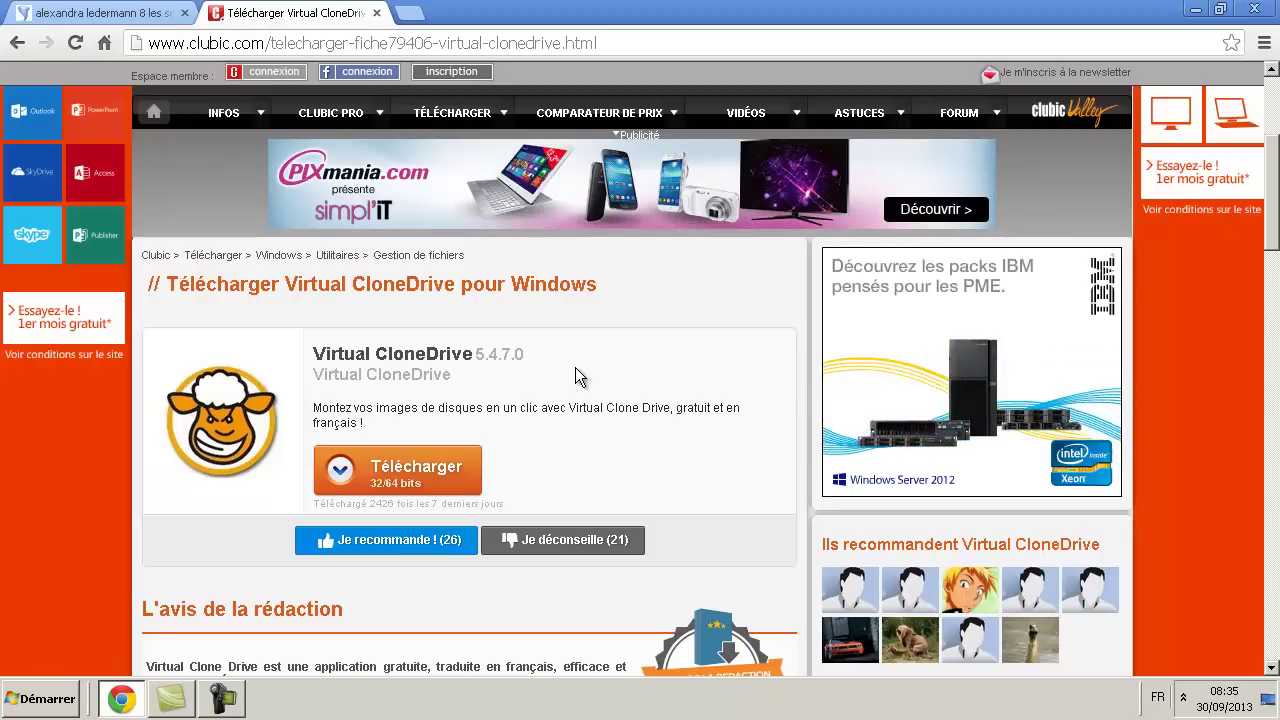
scroll(575, 367, up, 1)
scroll(575, 366, down, 5)
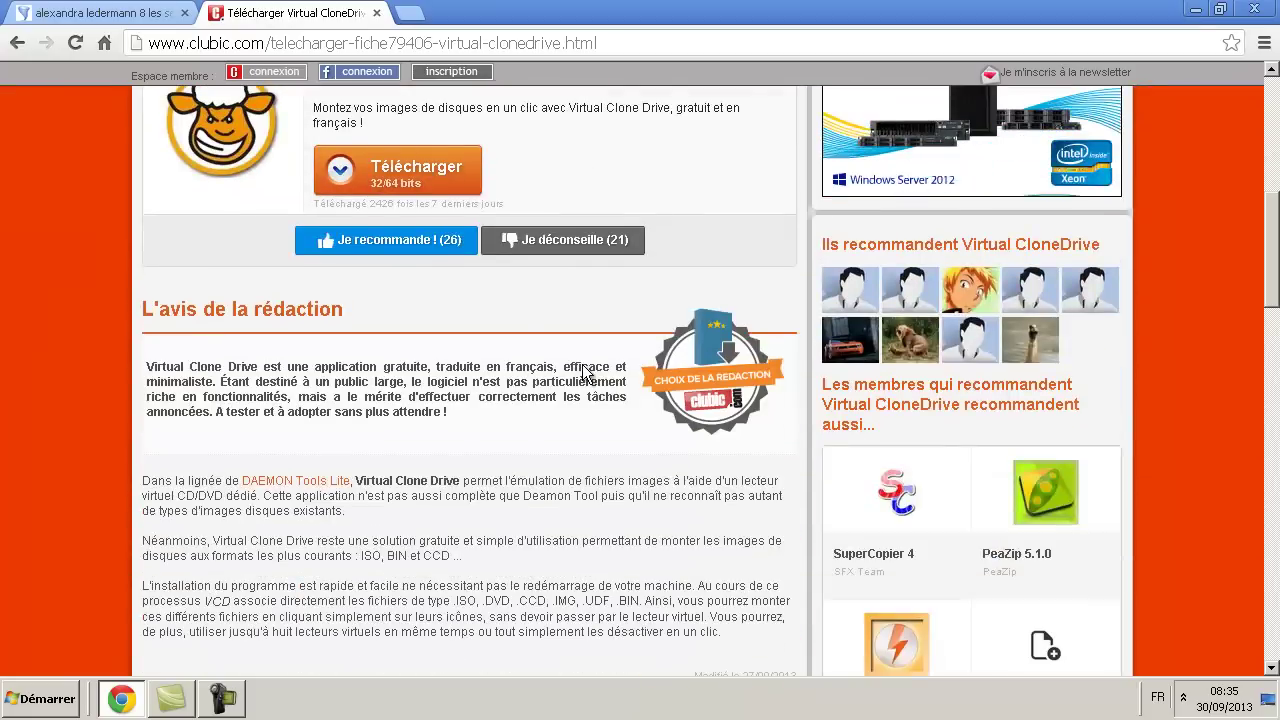
scroll(585, 370, up, 6)
scroll(580, 385, down, 2)
scroll(578, 390, down, 1)
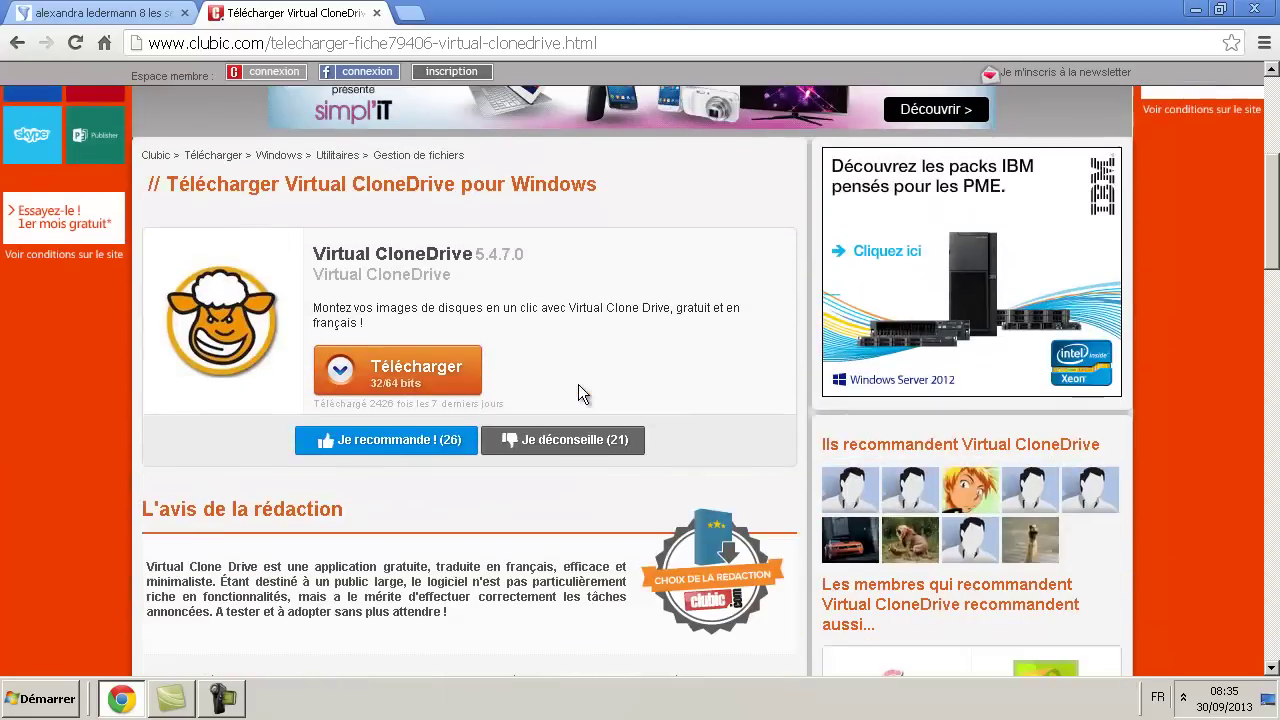
Step: Close the Clubic page and return to the PickTorrent results for the Alexandra Ledermann 8 game
click(8, 10)
click(80, 13)
click(334, 13)
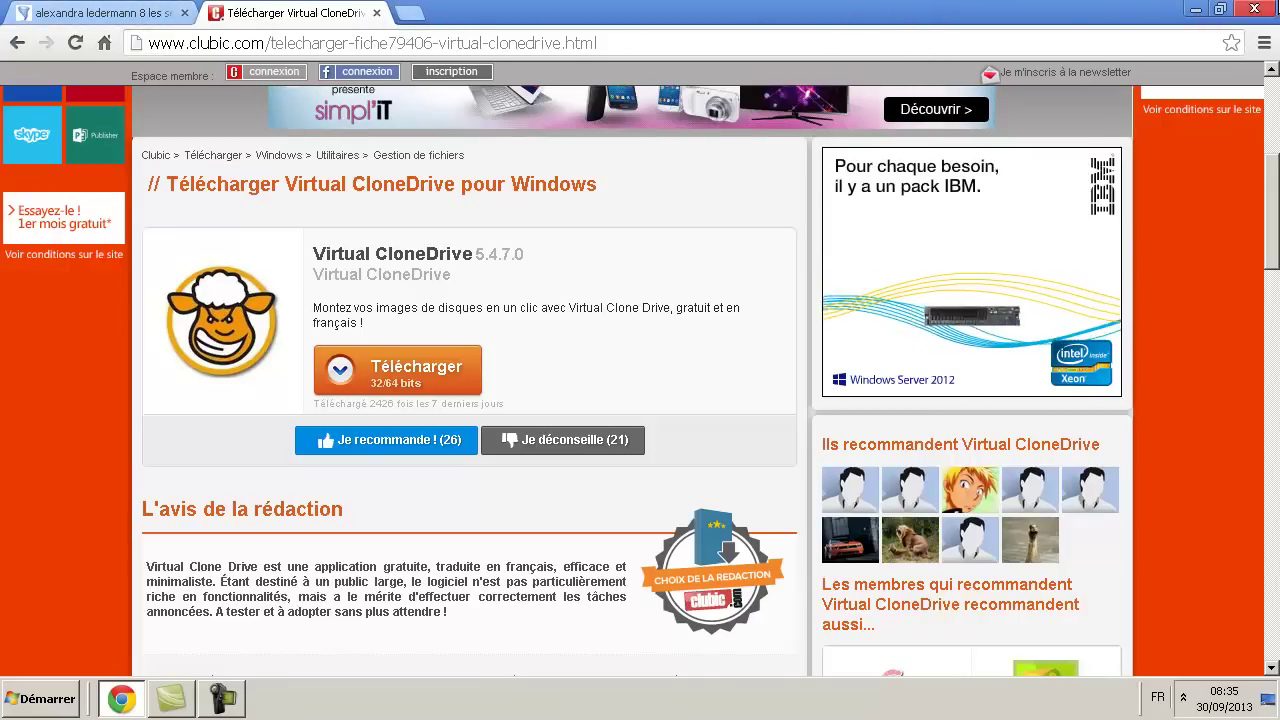
click(120, 15)
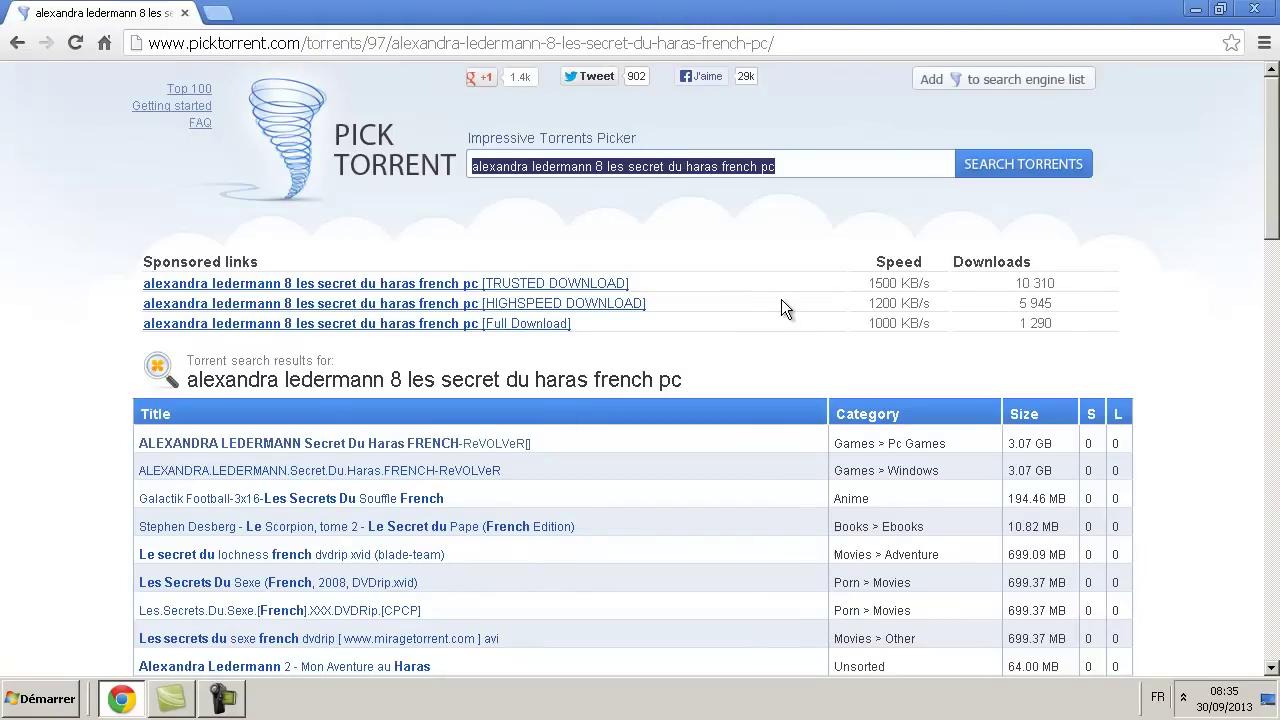
click(649, 230)
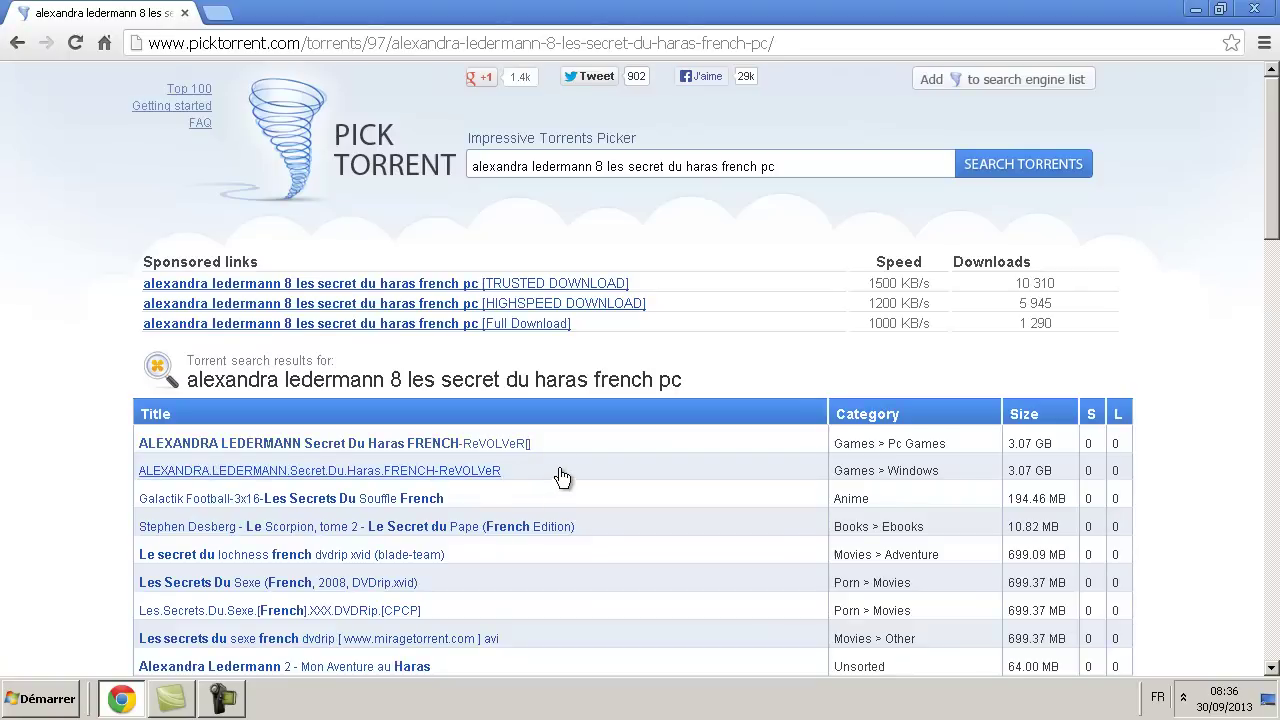
Step: Open google.fr in a new browser tab and search for alexandra ledermann 9 pc torrent
click(217, 12)
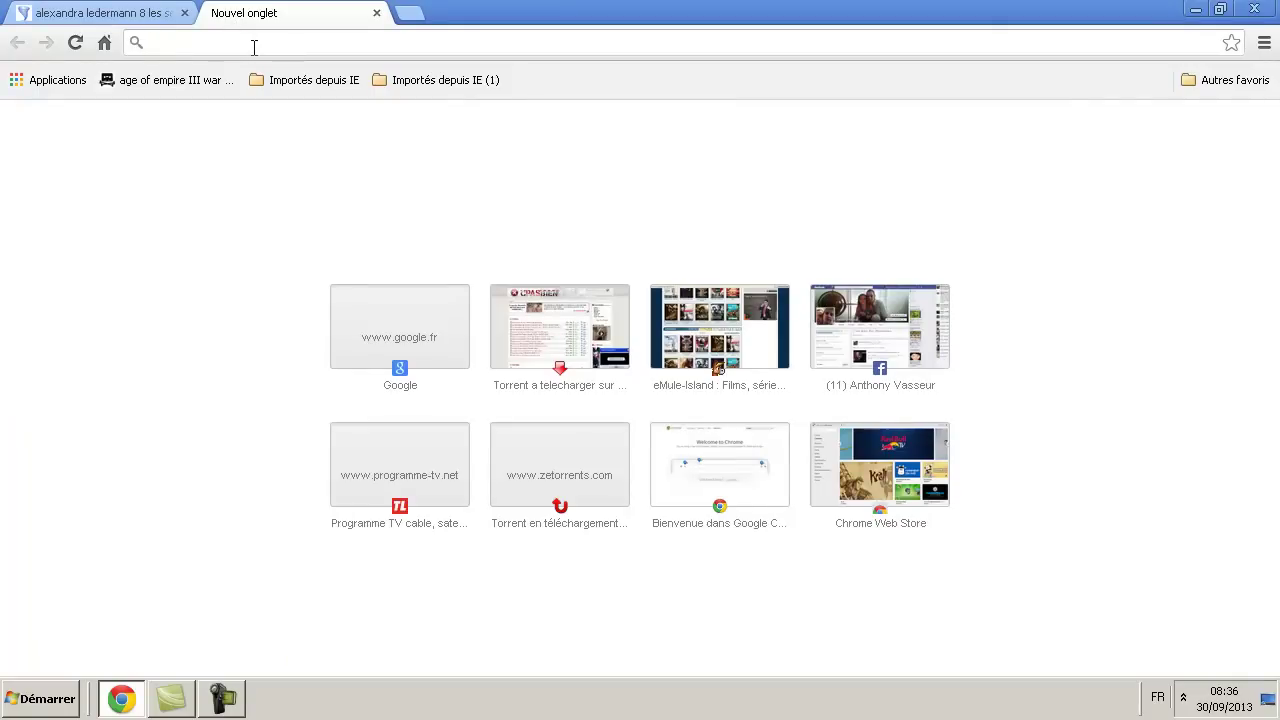
click(449, 341)
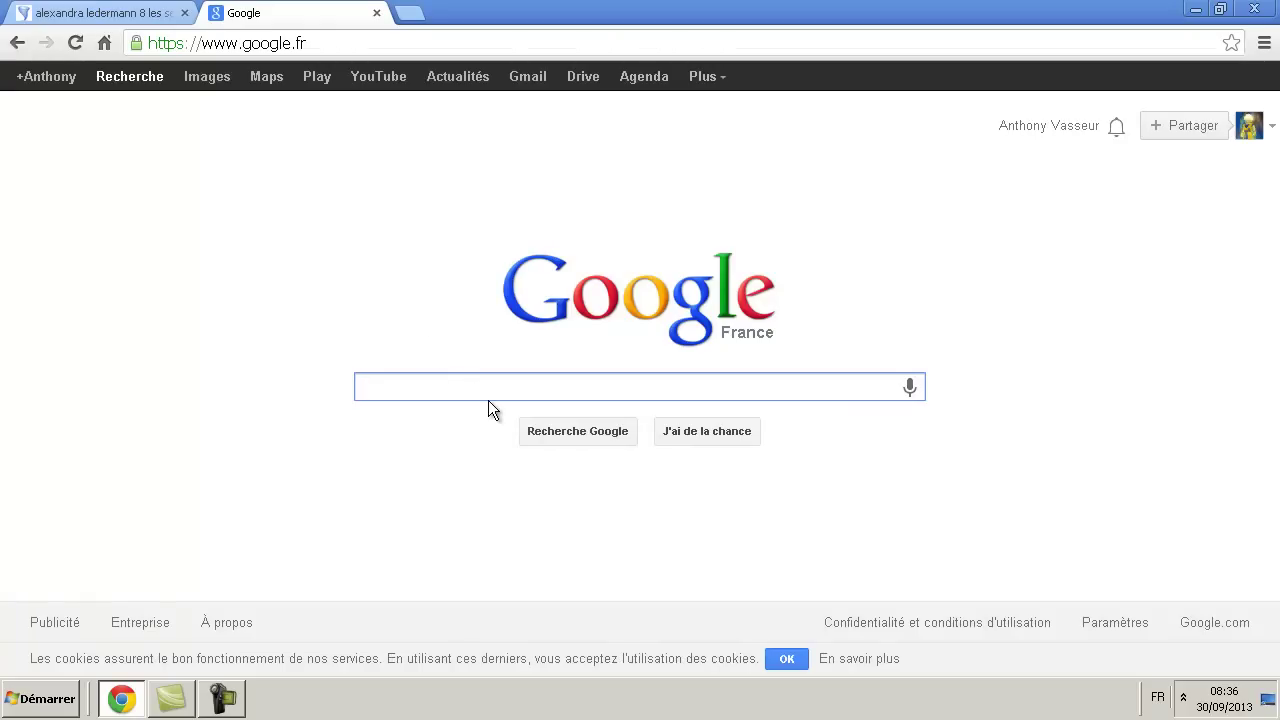
text(alen)
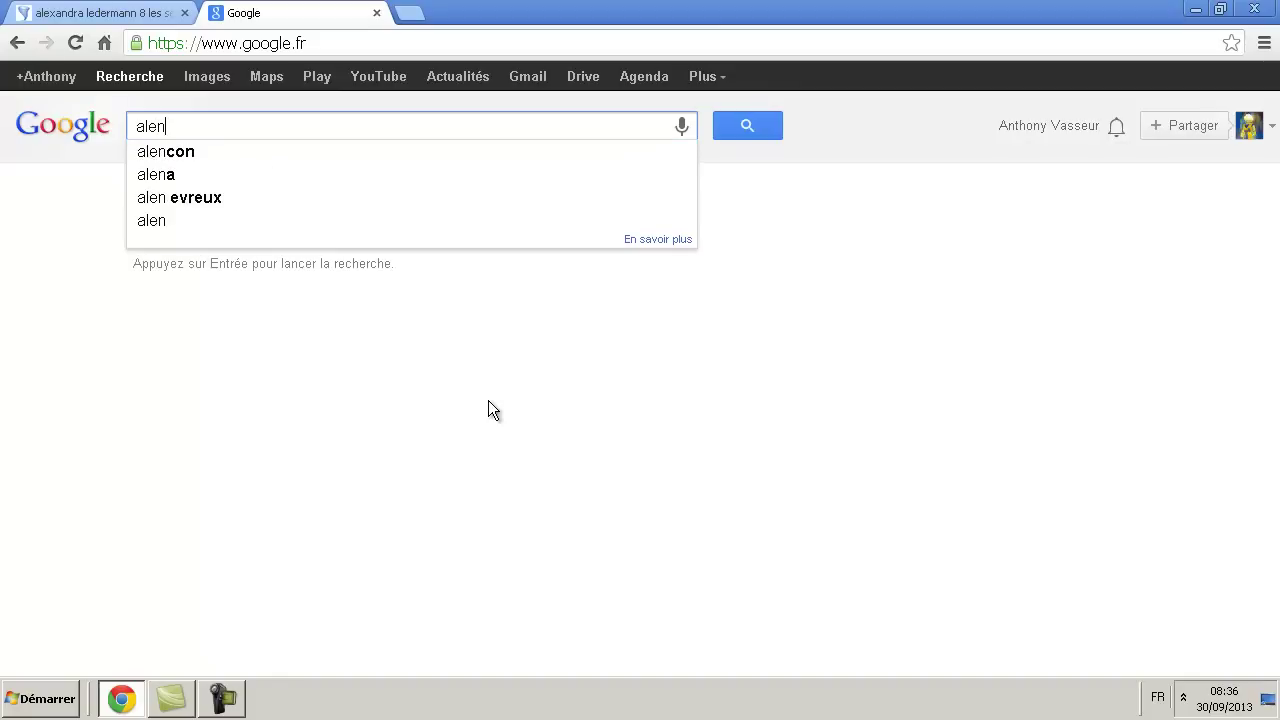
key(BackSpace)
text(xandra )
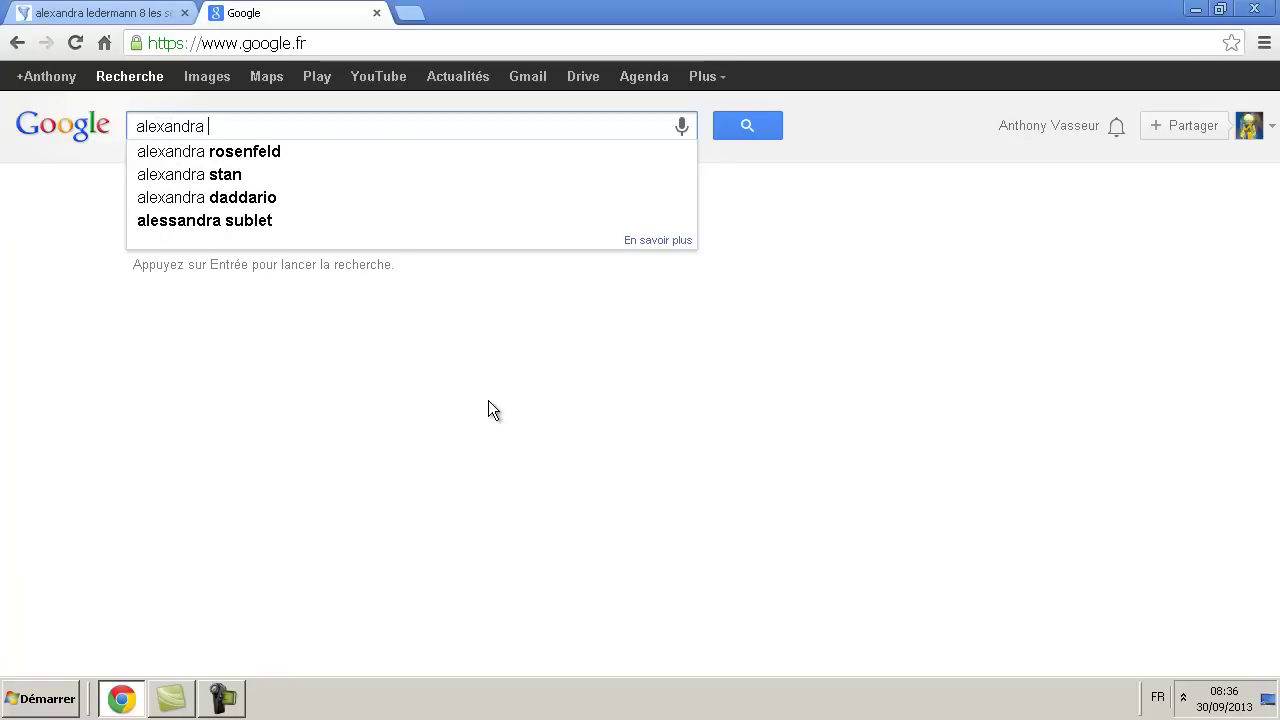
text(le)
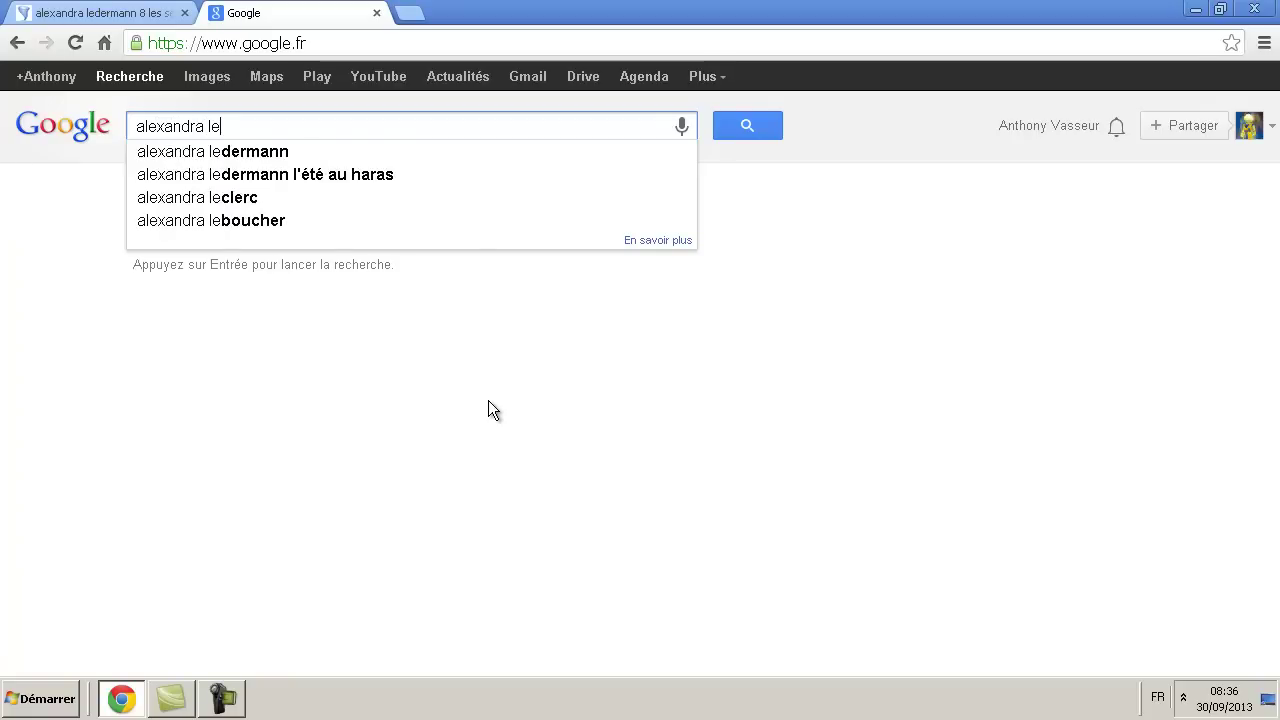
click(300, 155)
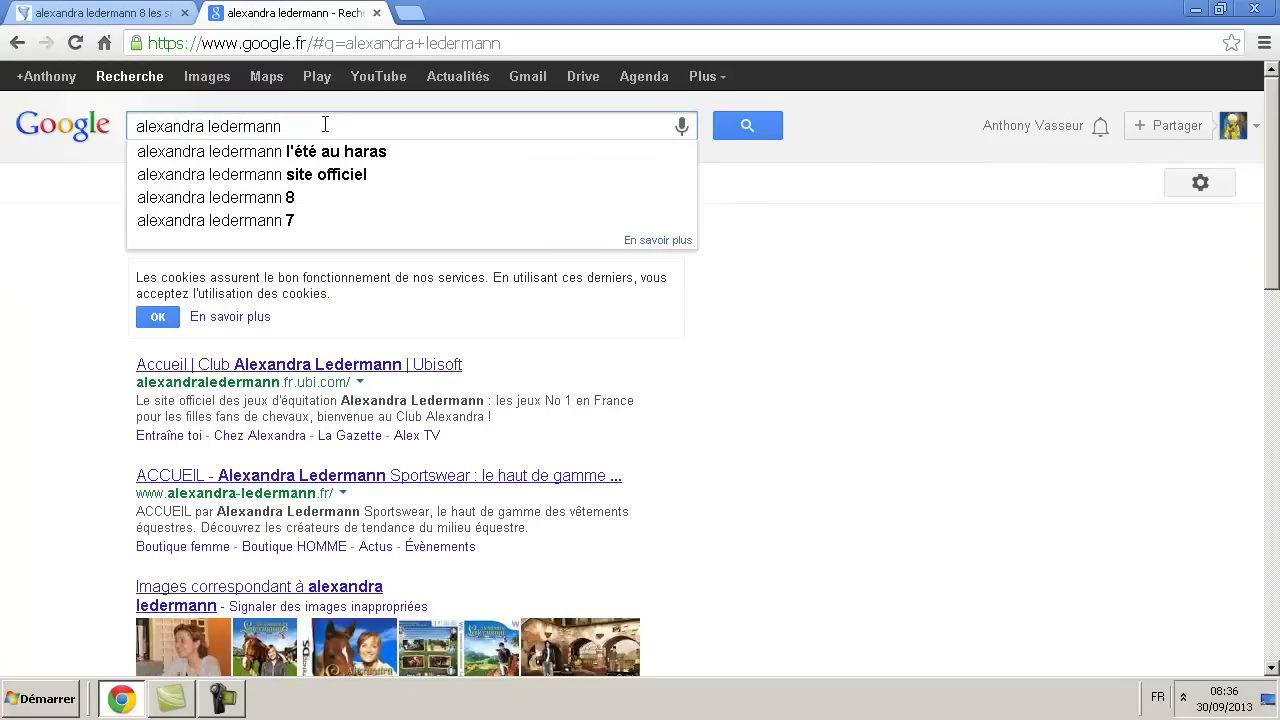
text(9 p)
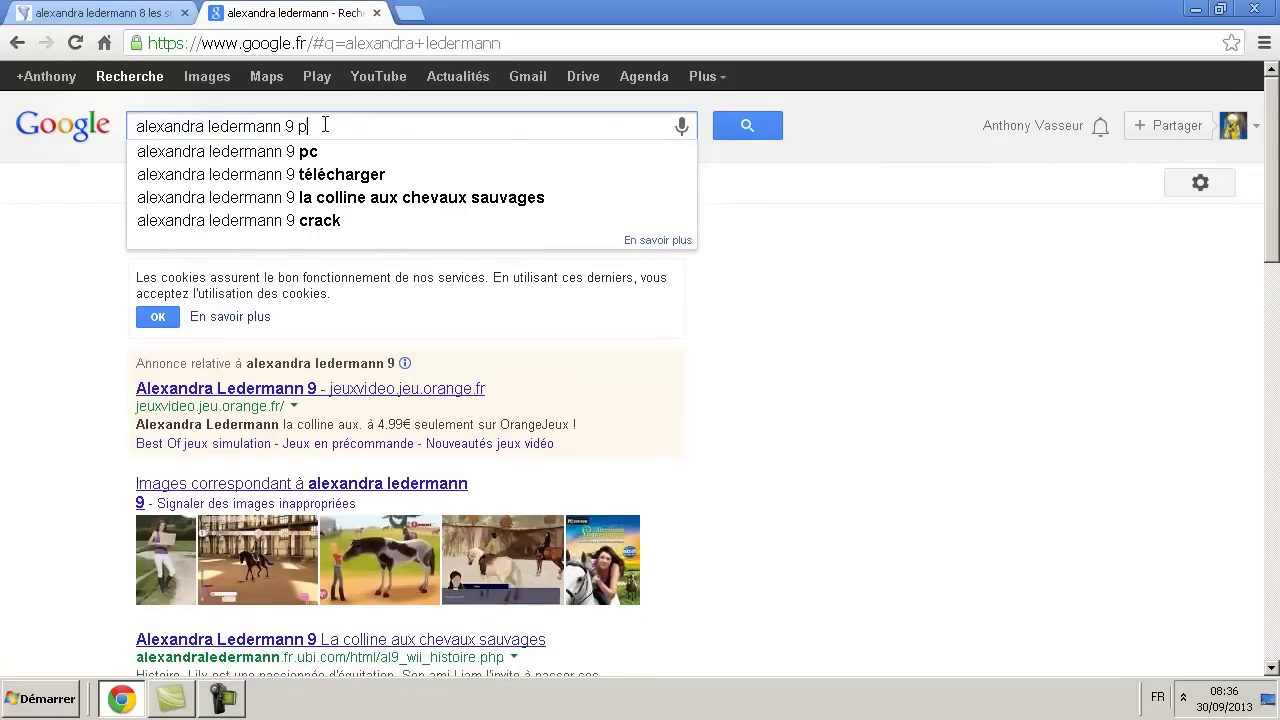
text(c )
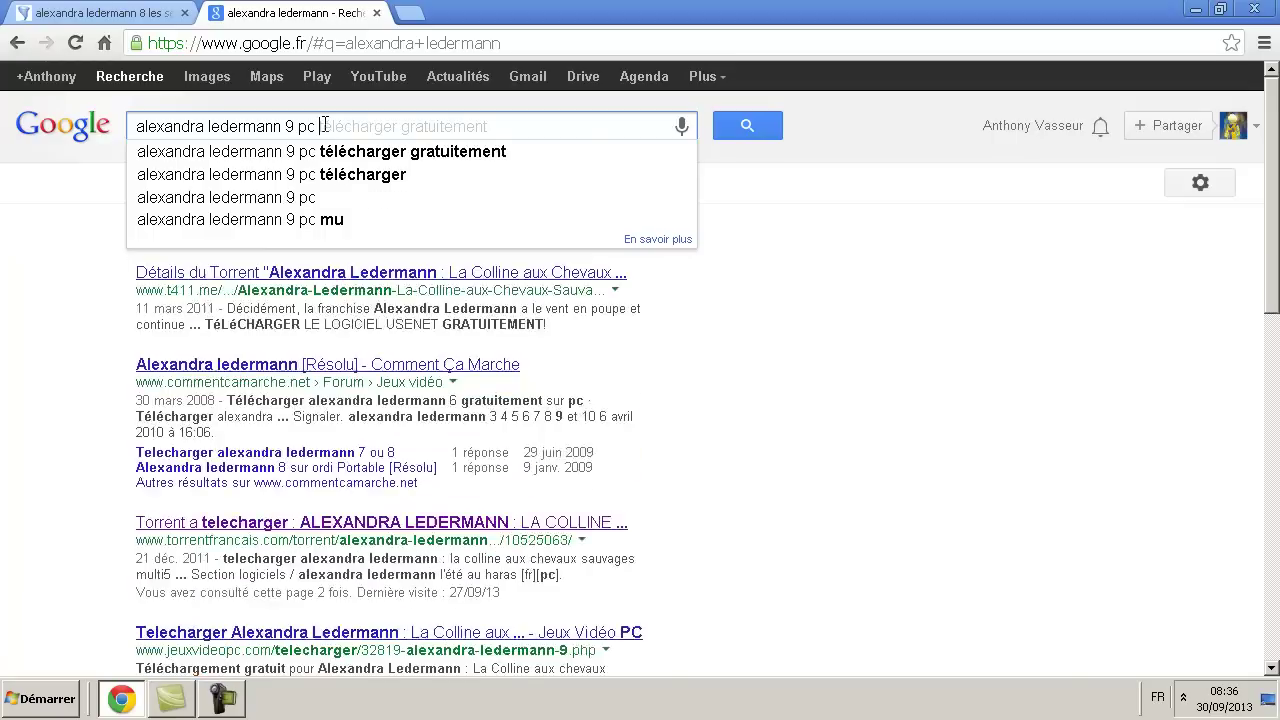
text(tor)
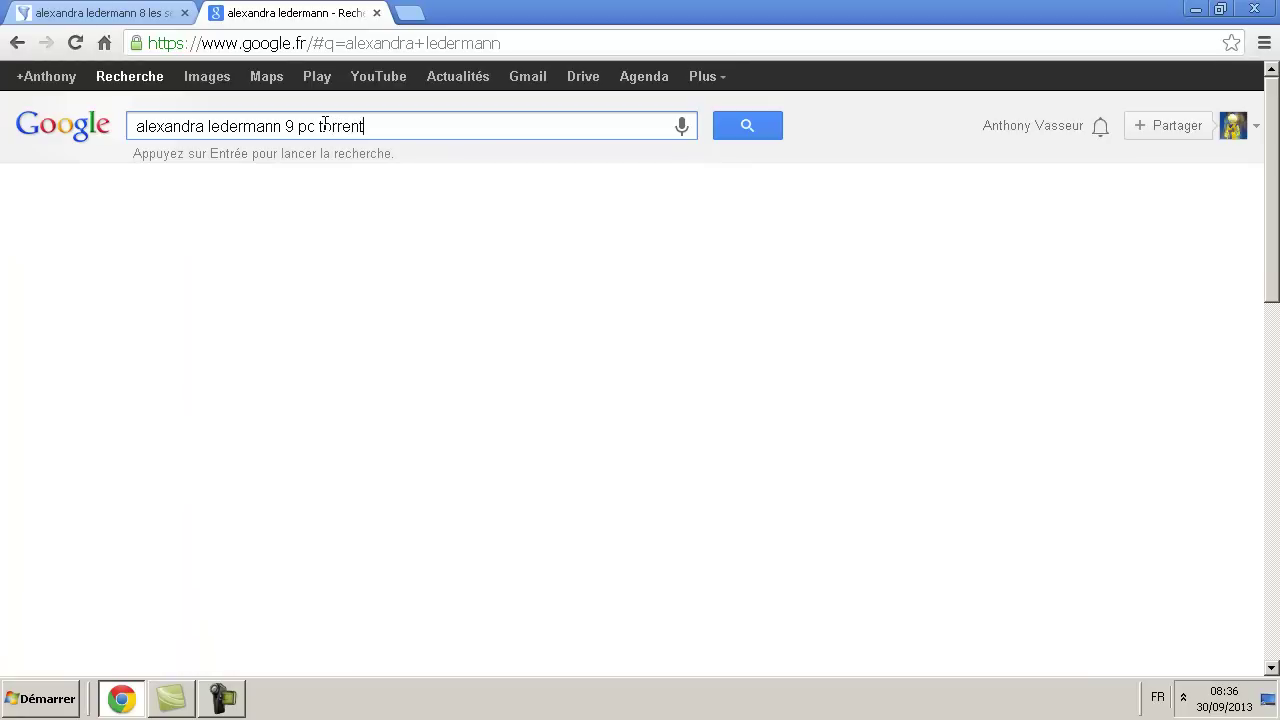
text(rent)
key(Return)
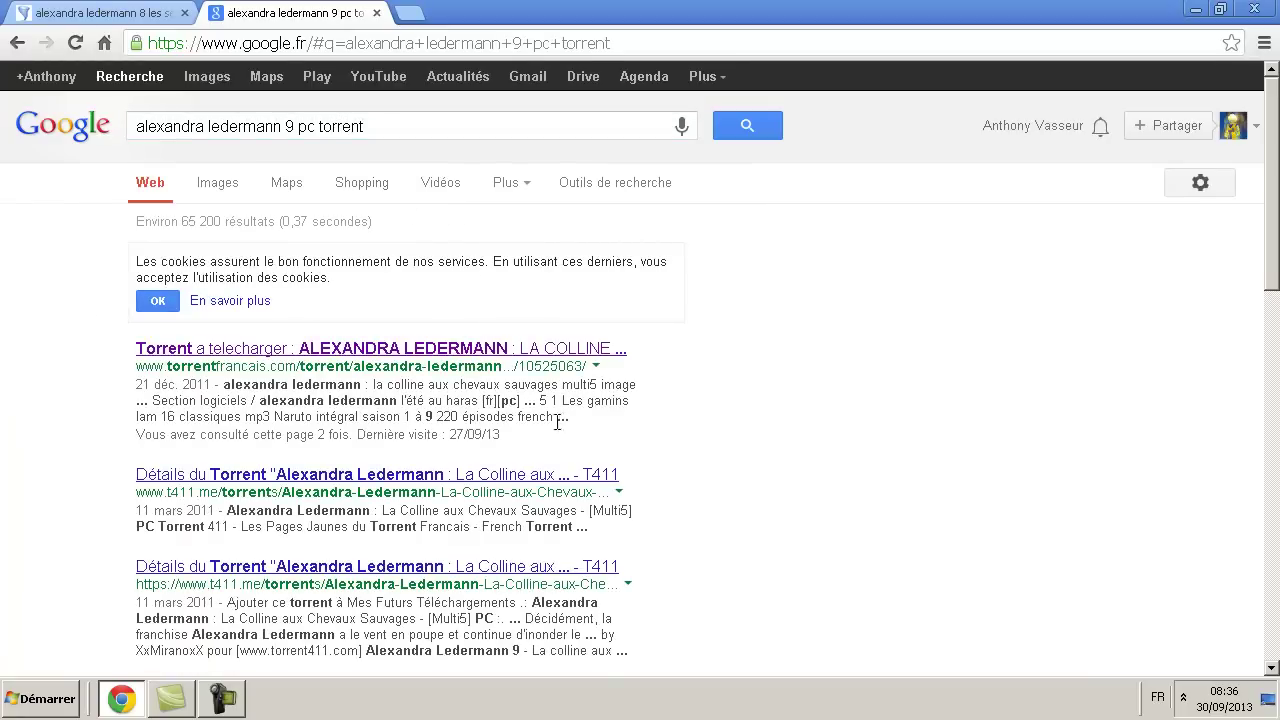
Step: Look through the search results and open the torrentfrancais.com entry for the Alexandra Ledermann game
scroll(443, 386, down, 3)
scroll(251, 376, up, 3)
scroll(380, 400, down, 4)
scroll(500, 440, down, 3)
scroll(505, 430, up, 4)
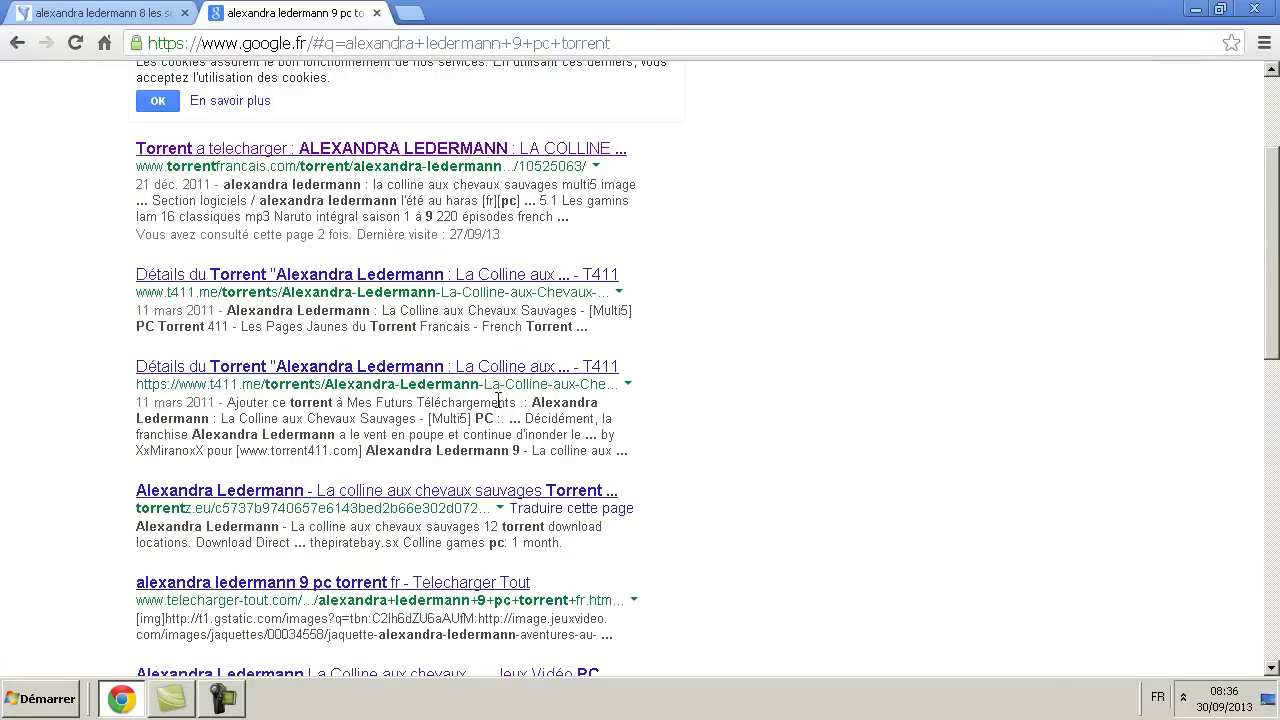
click(378, 158)
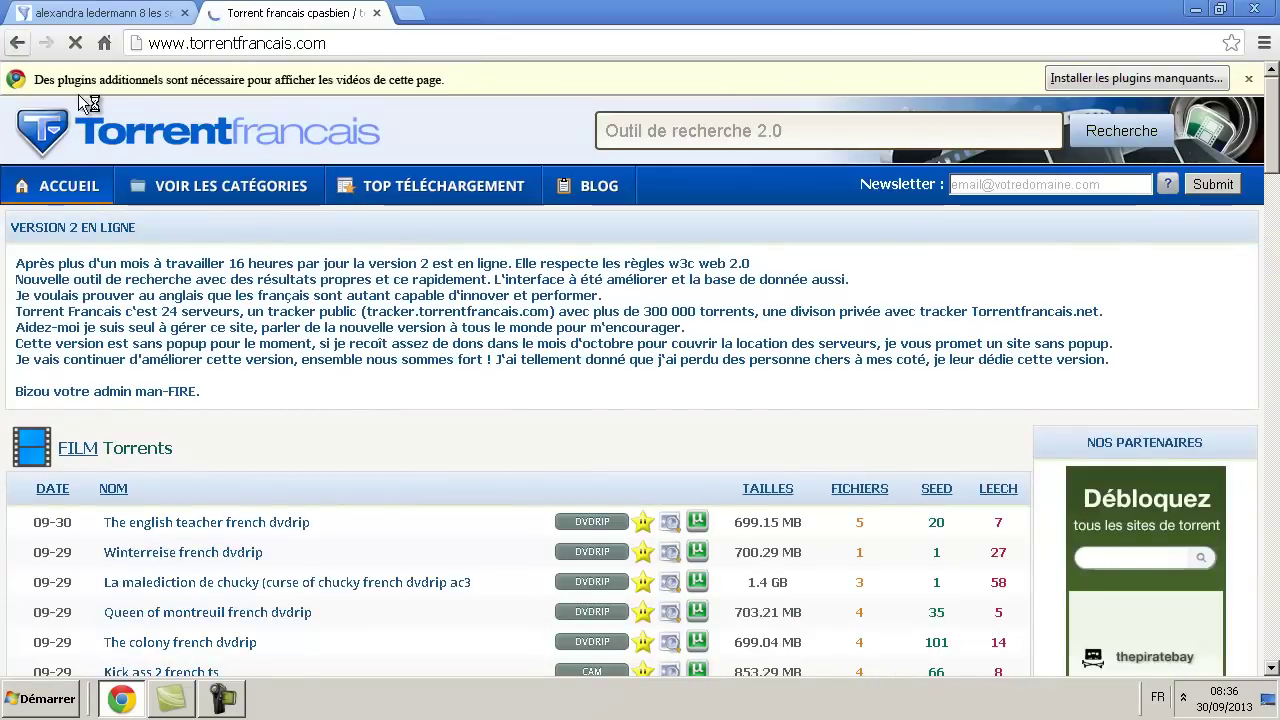
Step: Leave the Torrentfrancais site and return to the Google results for alexandra ledermann 9 pc torrent
click(20, 45)
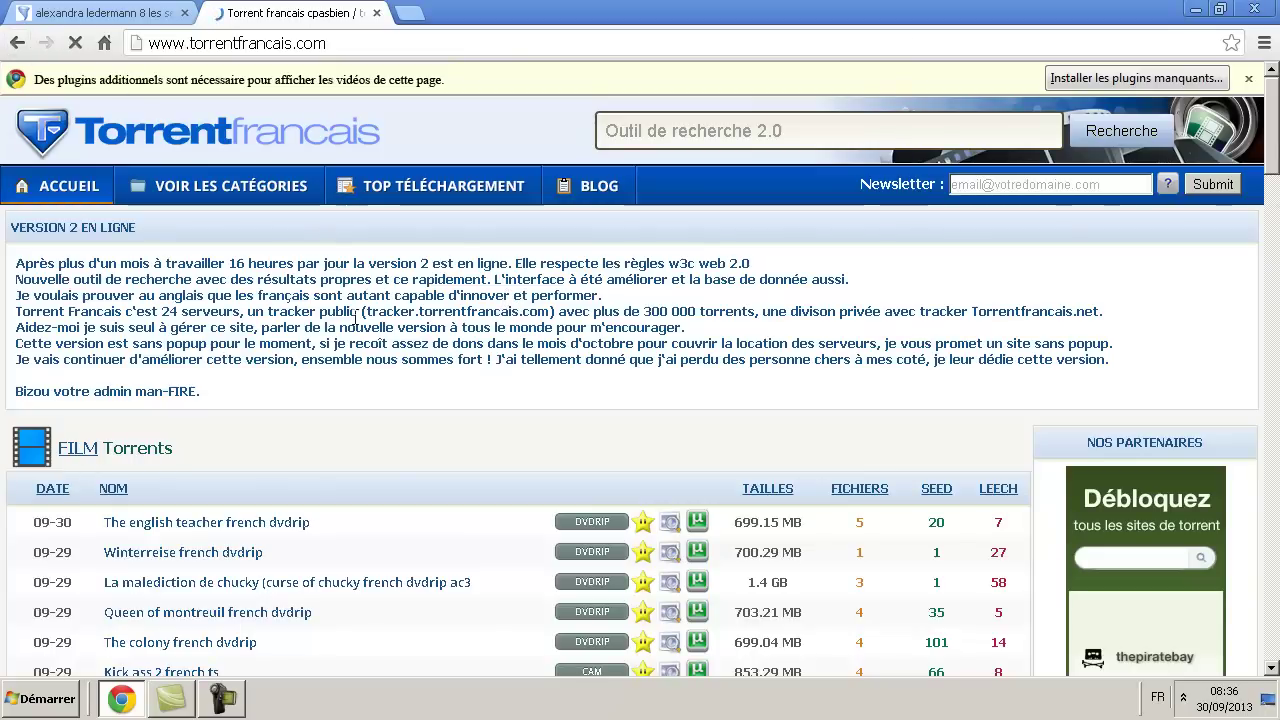
click(20, 45)
click(20, 45)
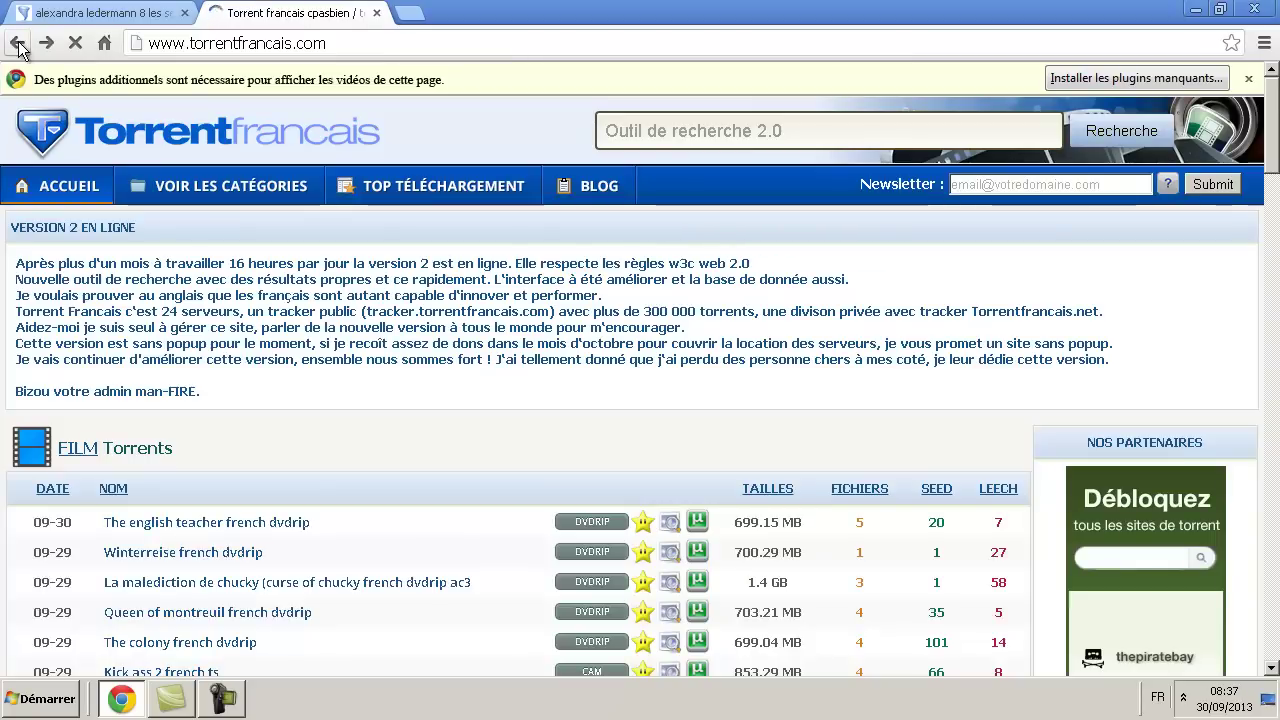
click(20, 45)
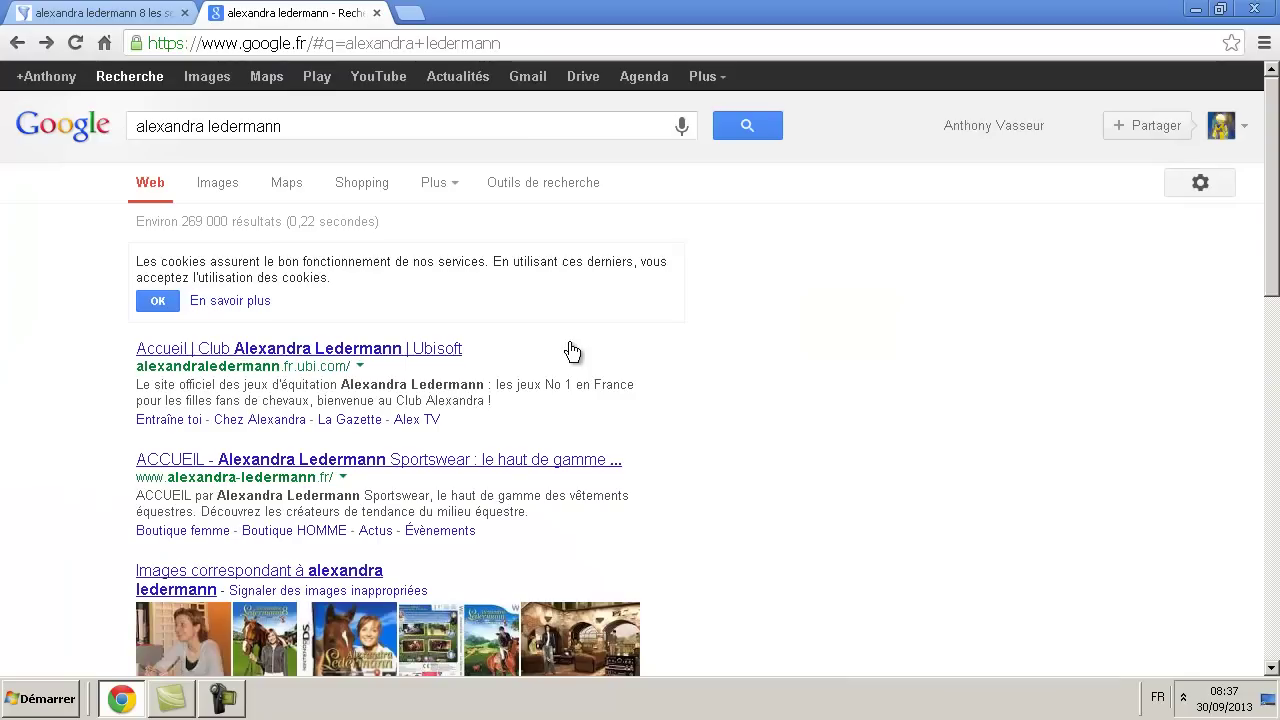
scroll(500, 260, down, 3)
scroll(497, 260, up, 3)
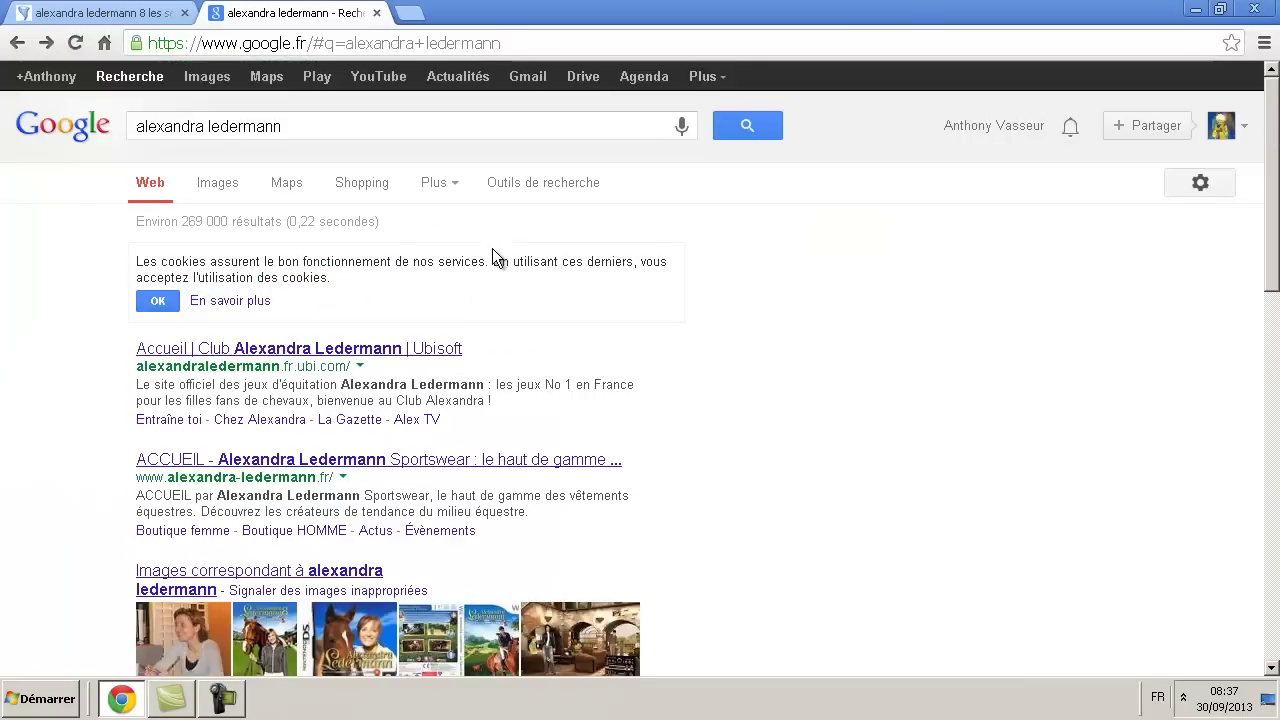
click(46, 43)
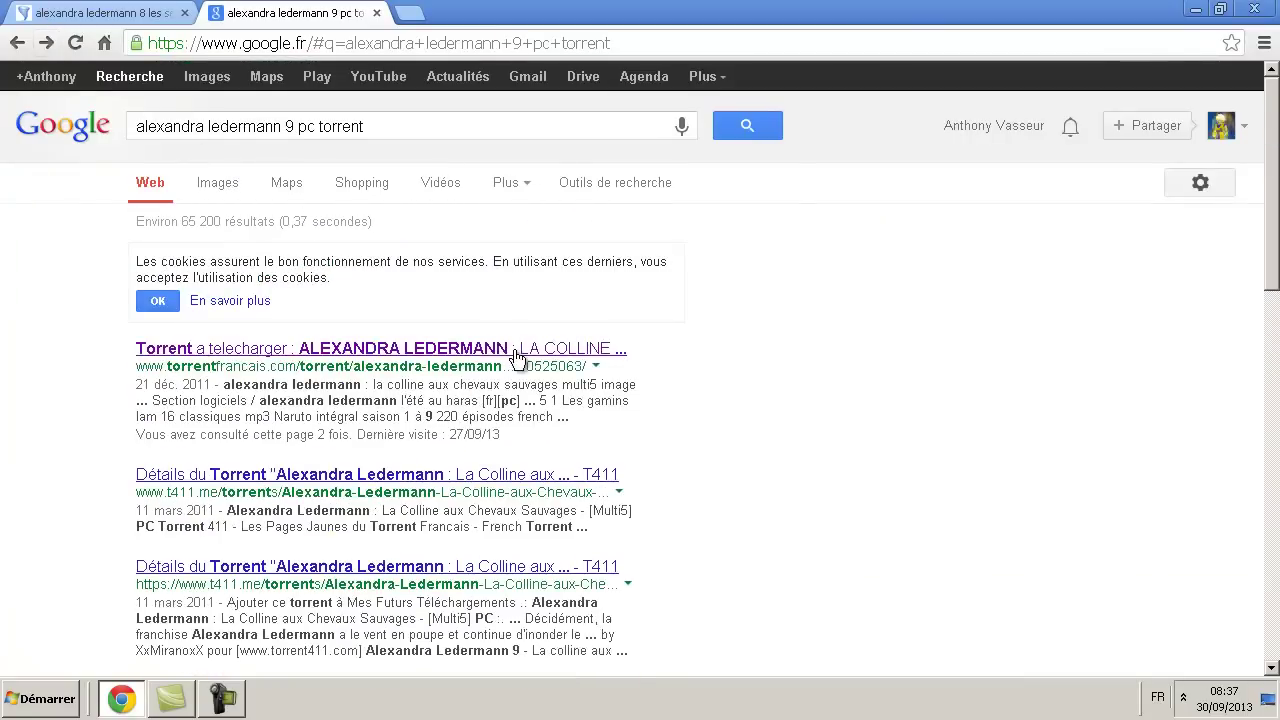
Step: Open the smartorrent.com result under the similar searches to check it, and return to the Google results
scroll(516, 357, down, 4)
scroll(514, 350, down, 3)
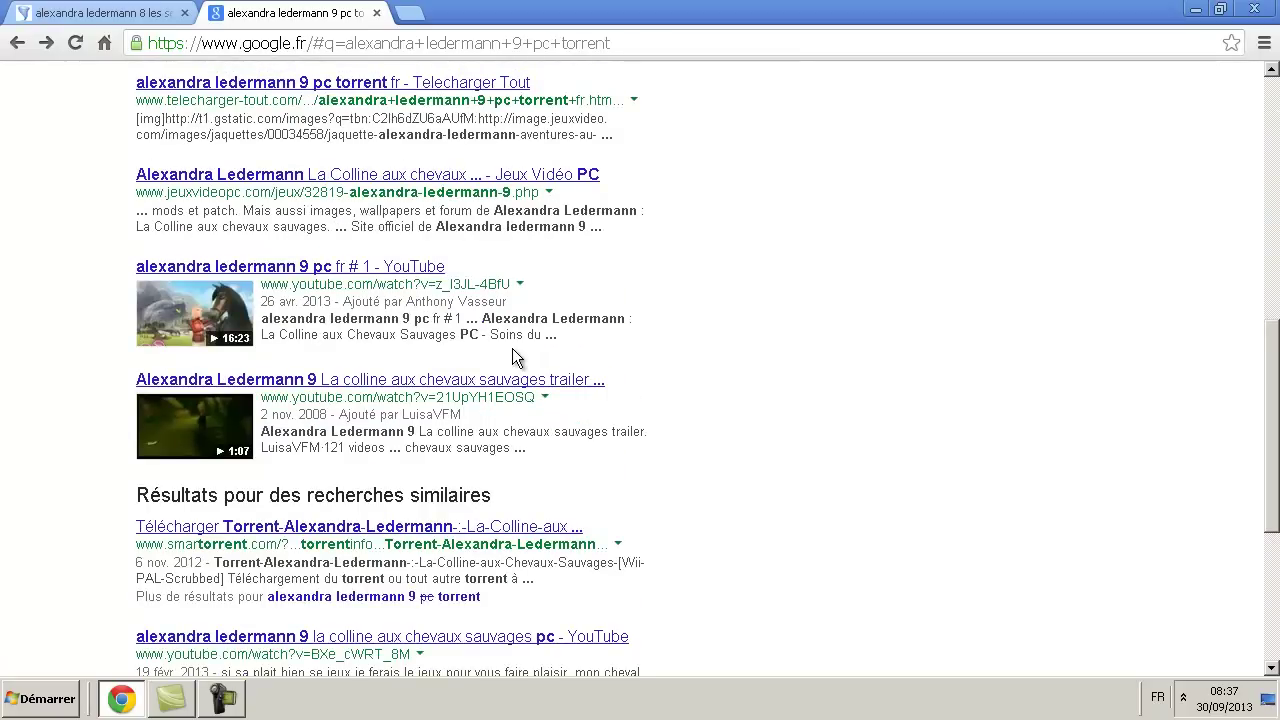
click(368, 530)
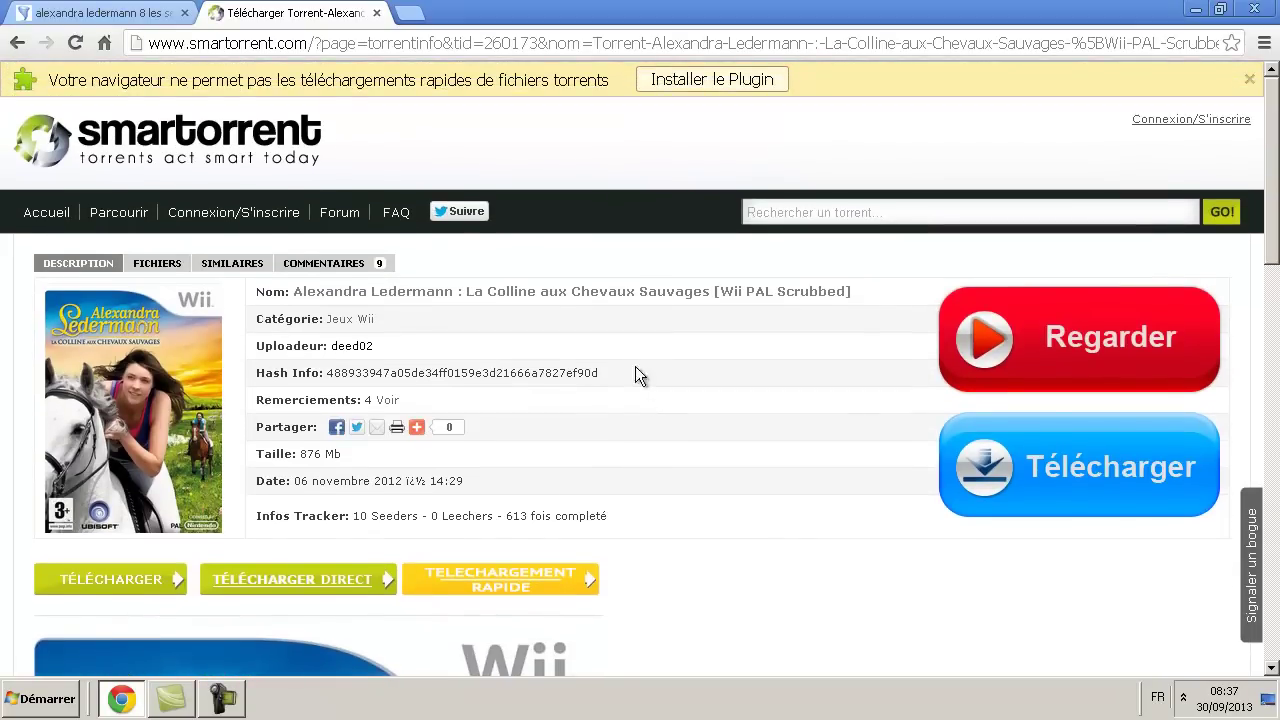
click(17, 43)
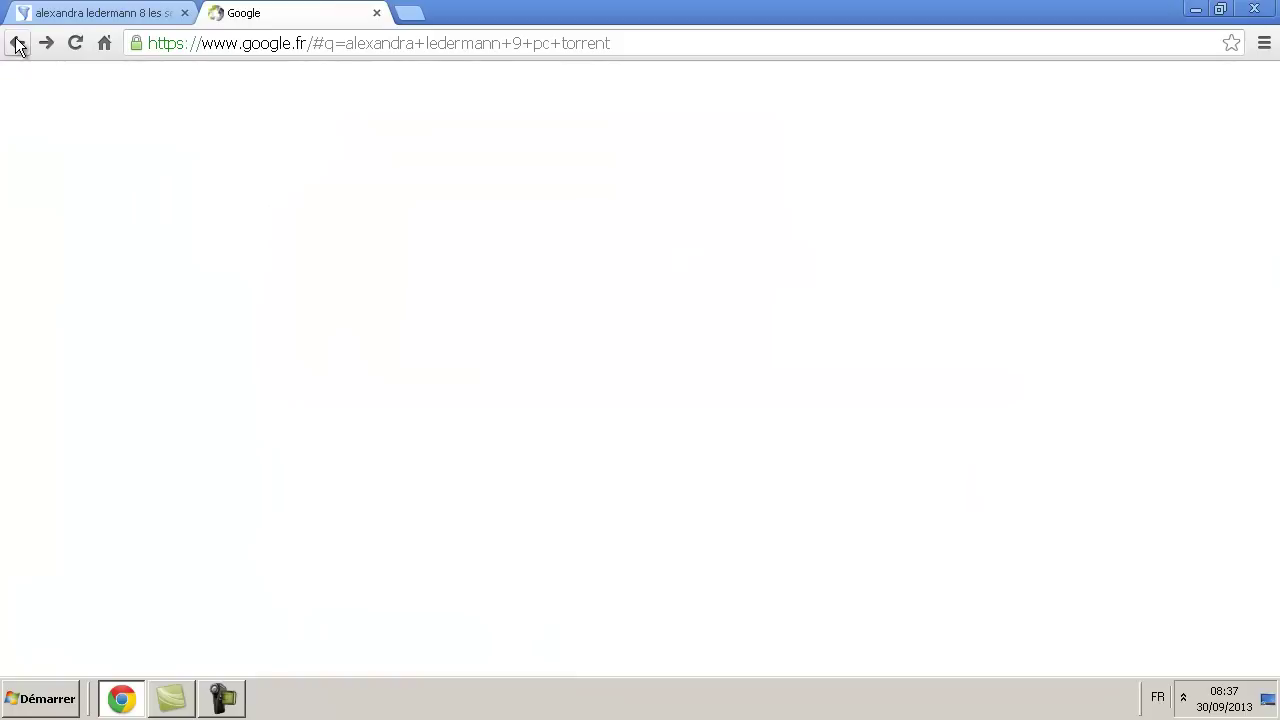
Step: Open the torrentz.eu result for Alexandra Ledermann - La colline aux chevaux sauvages and examine its list of download sites
scroll(360, 440, down, 5)
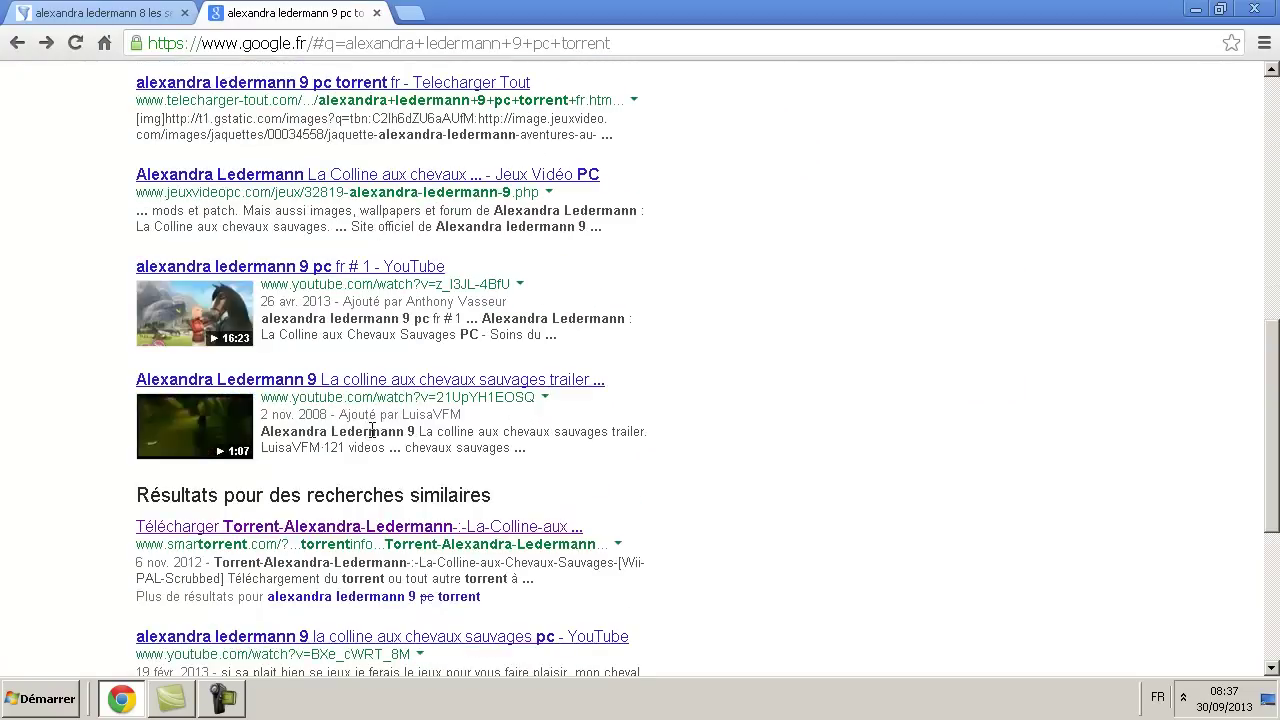
scroll(370, 430, down, 3)
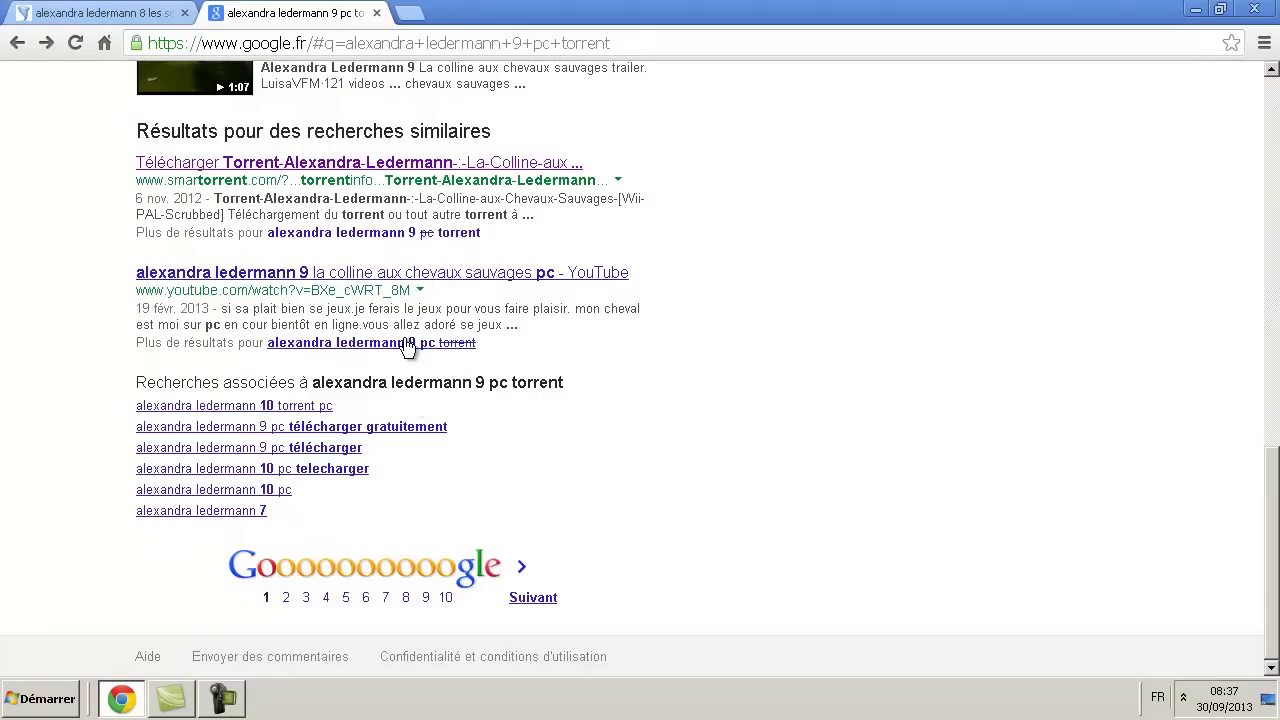
scroll(418, 300, up, 6)
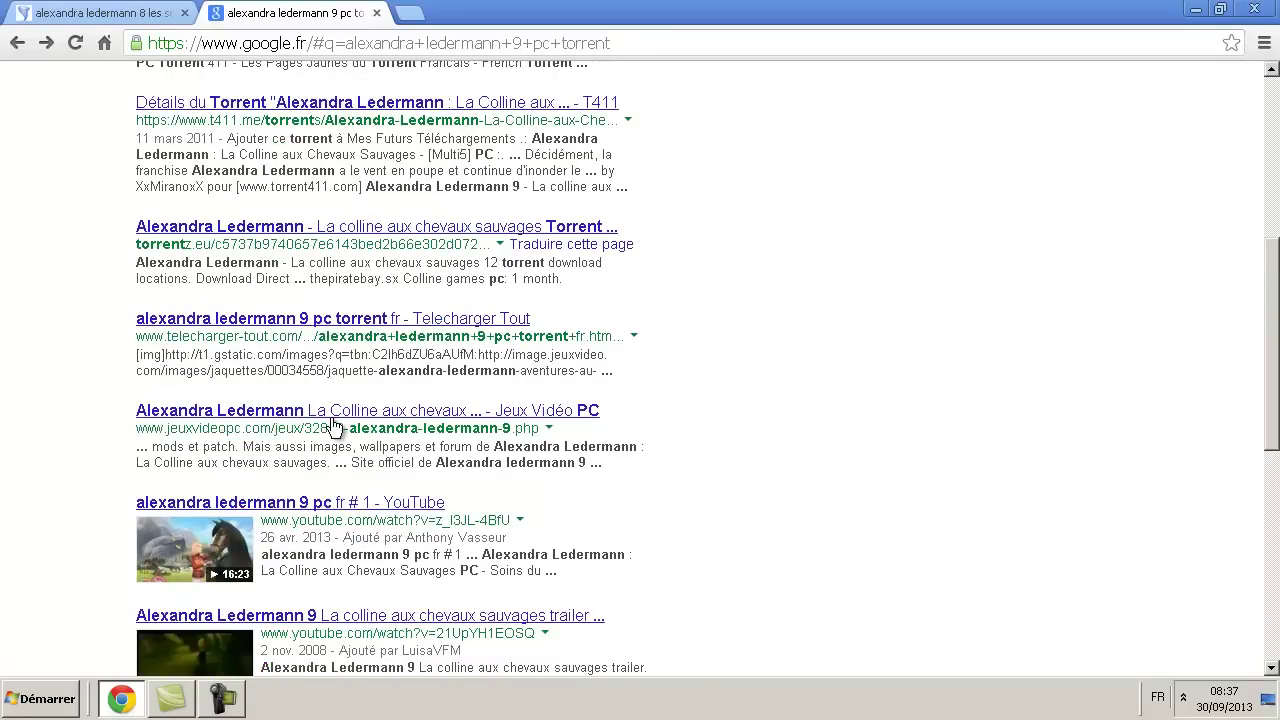
scroll(363, 389, up, 4)
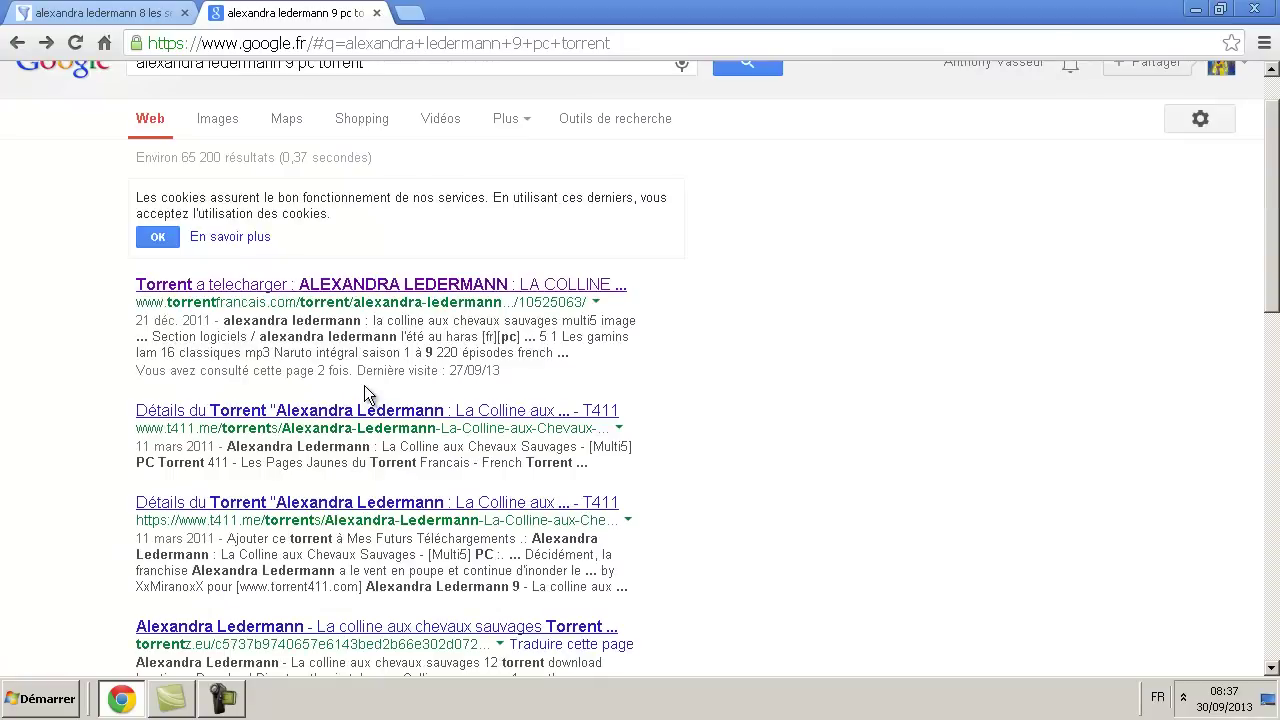
scroll(366, 393, down, 3)
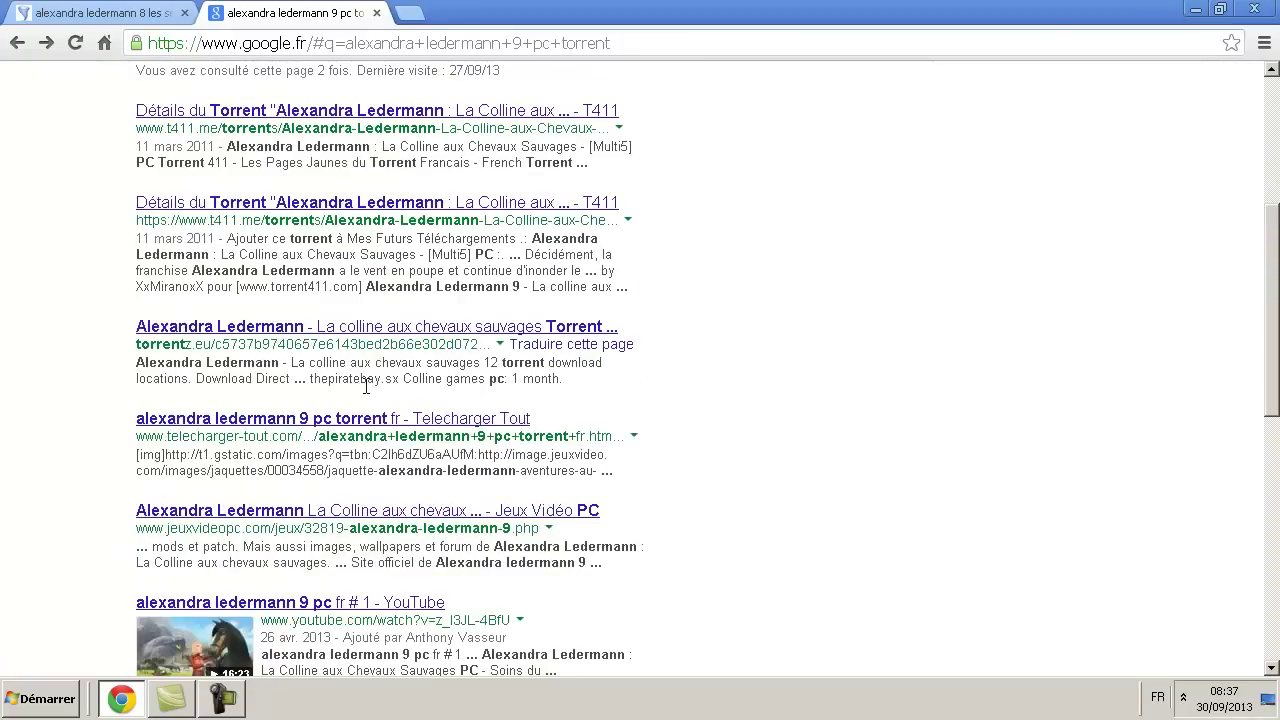
click(388, 336)
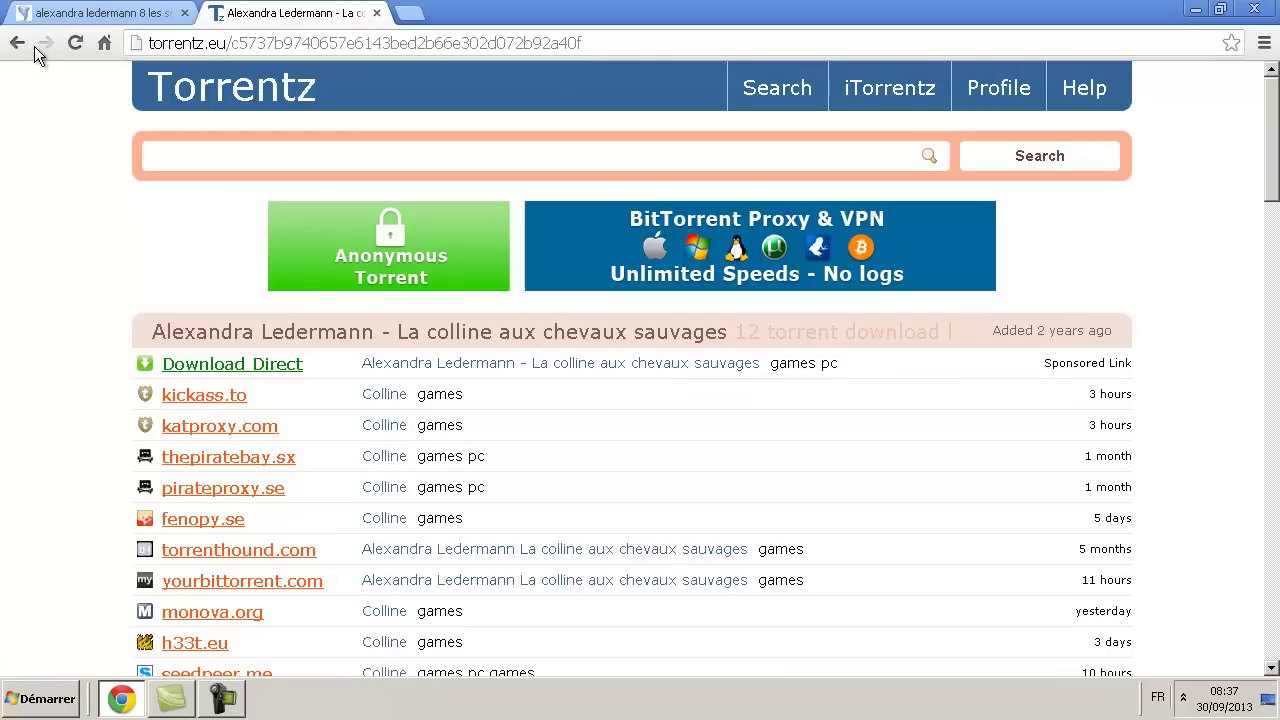
scroll(620, 260, down, 3)
scroll(608, 316, up, 3)
scroll(330, 393, down, 3)
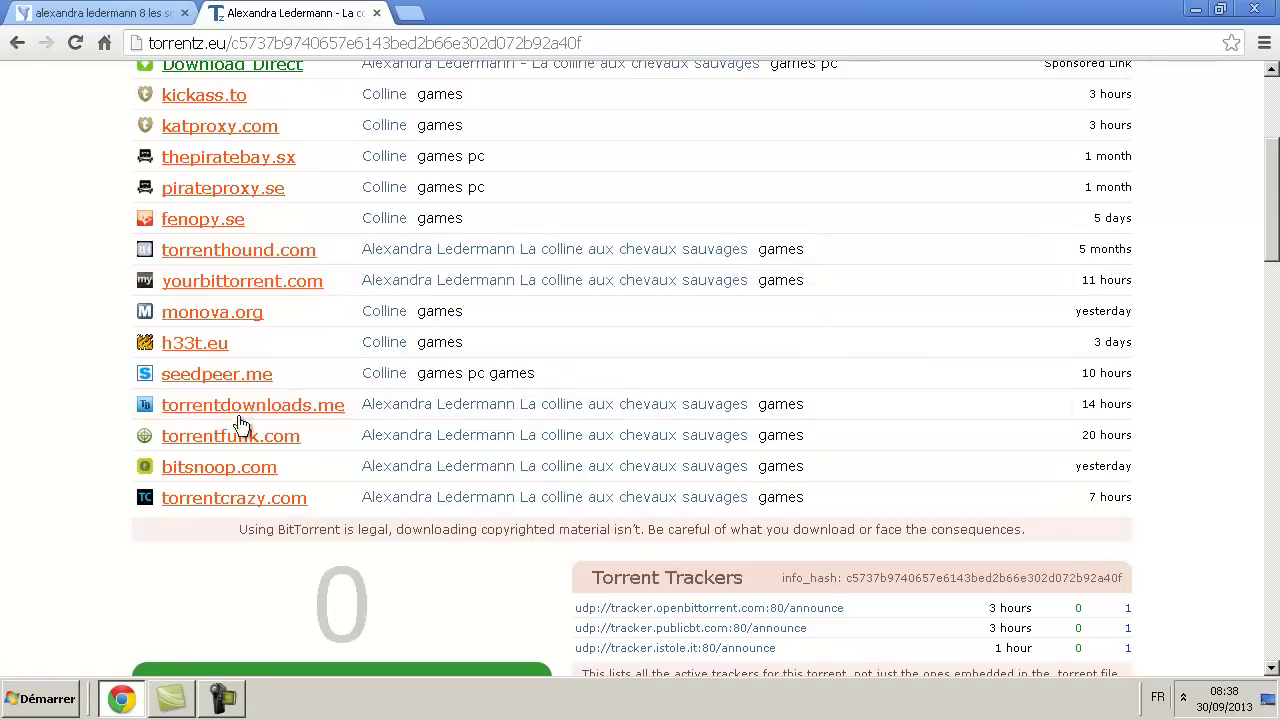
Step: Open the torrenthound.com listing for Alexandra Ledermann - La colline aux chevaux sauvages and examine its details and file list
click(270, 258)
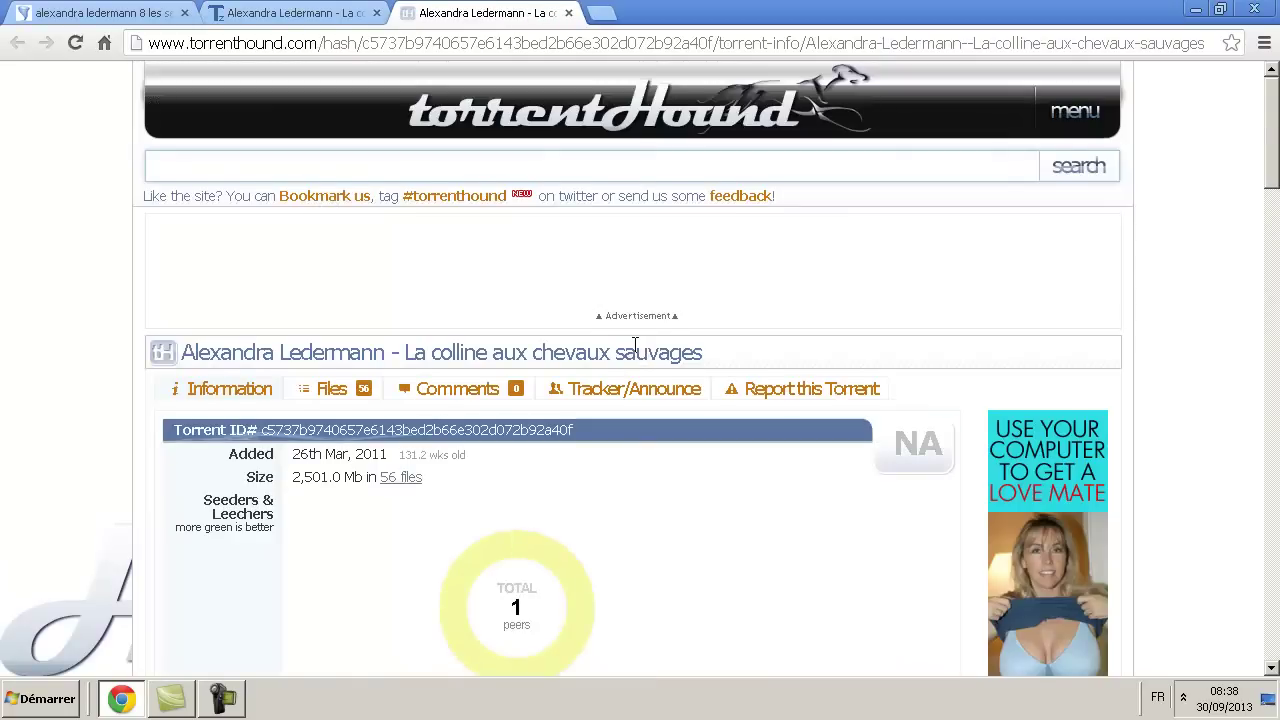
scroll(645, 351, down, 3)
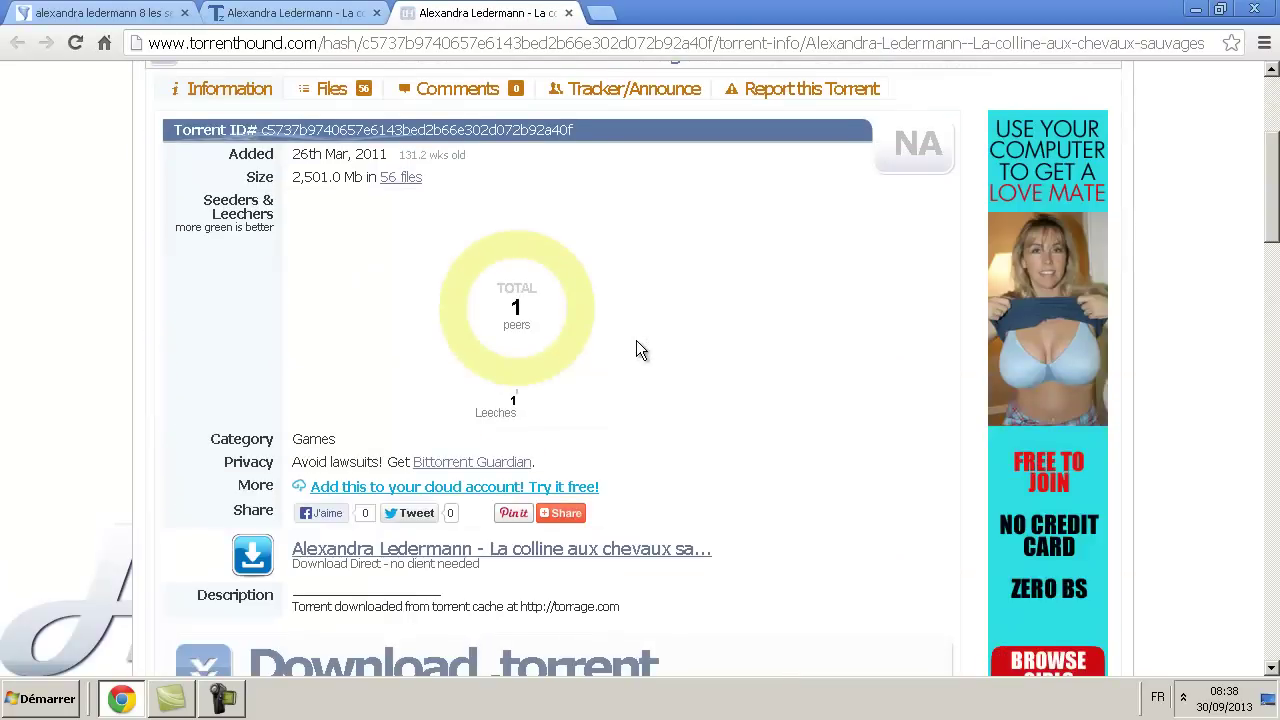
scroll(641, 350, down, 2)
scroll(645, 351, down, 1)
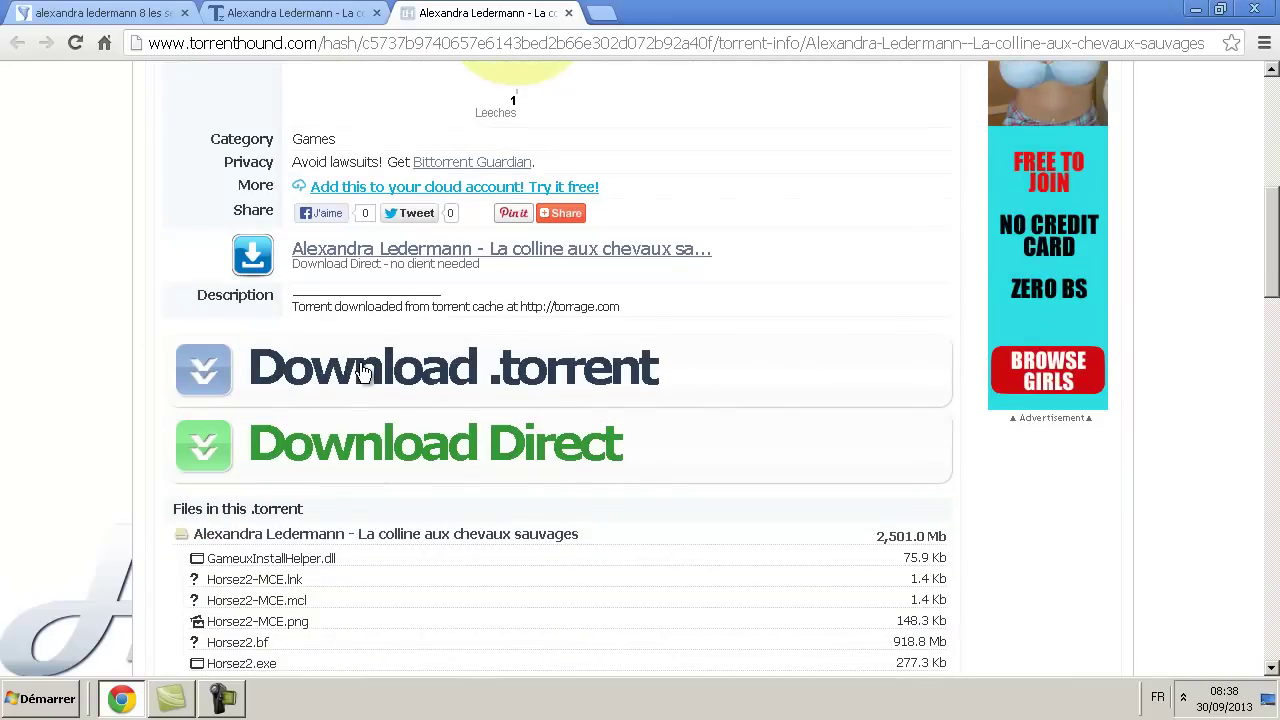
scroll(424, 360, down, 4)
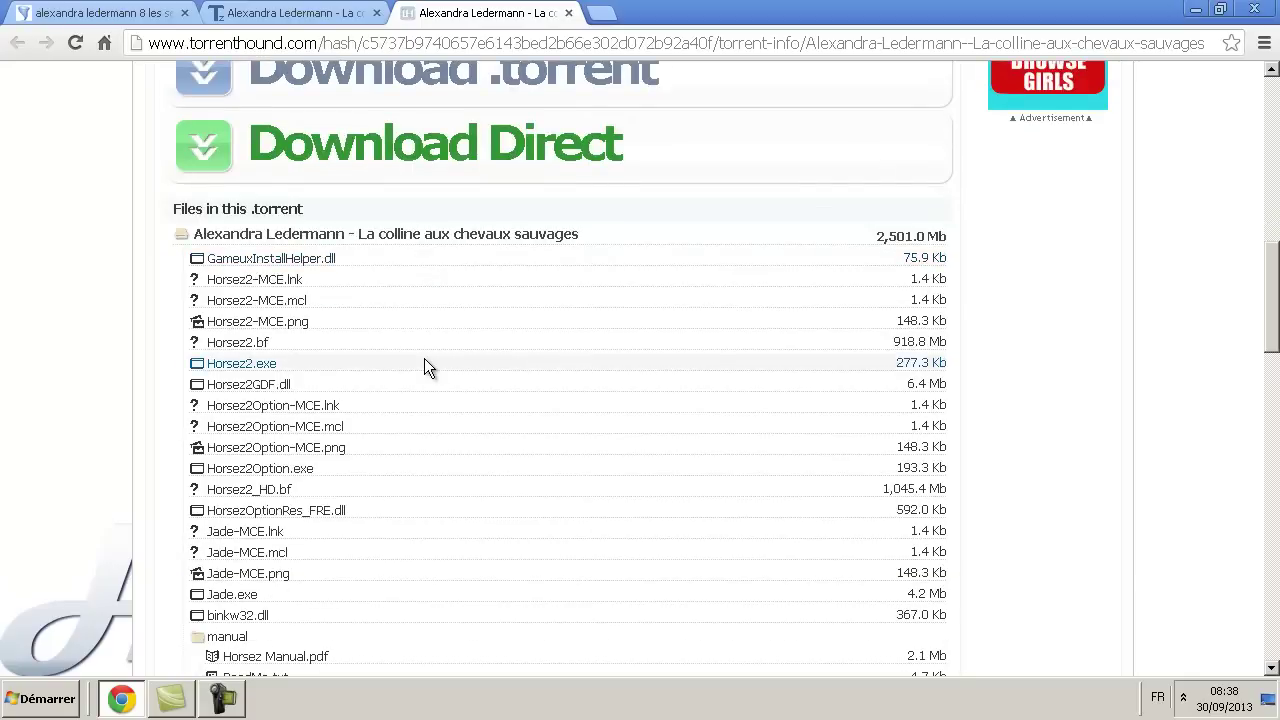
scroll(424, 360, down, 3)
scroll(428, 348, up, 7)
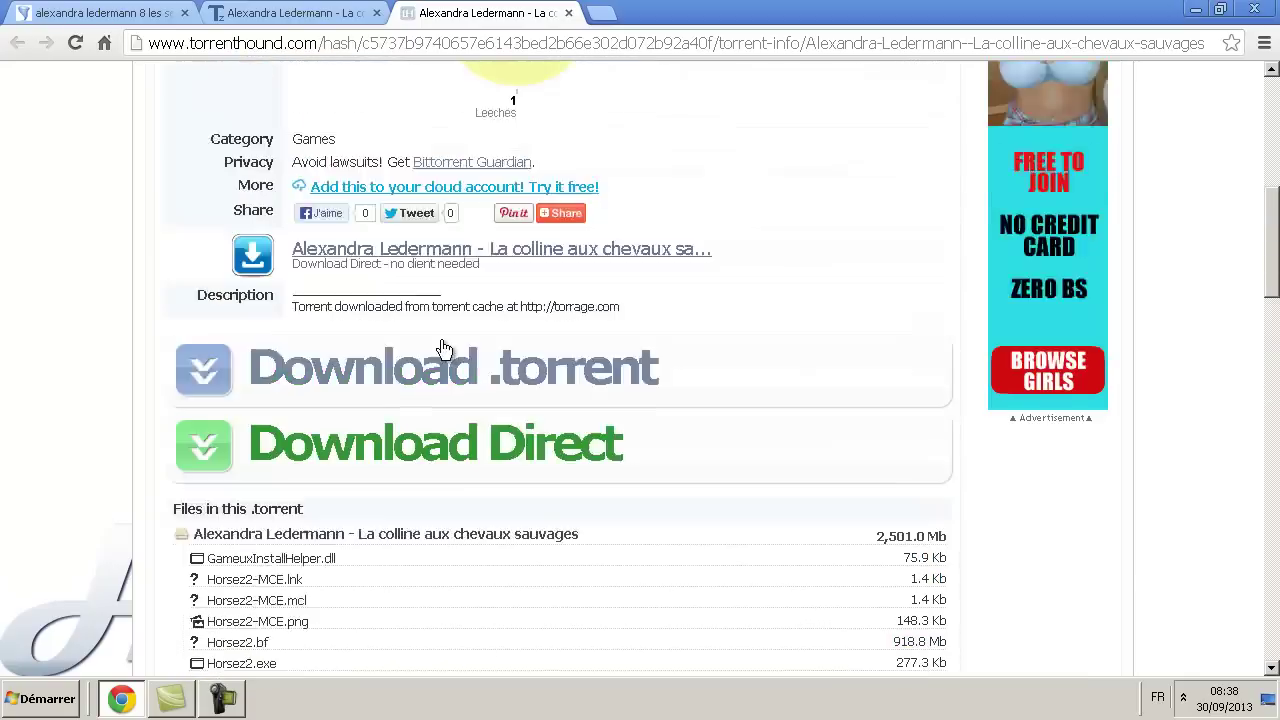
Step: Download the game's .torrent file, close the advertising pop-up, and add the torrent to µTorrent with the proposed settings
click(451, 460)
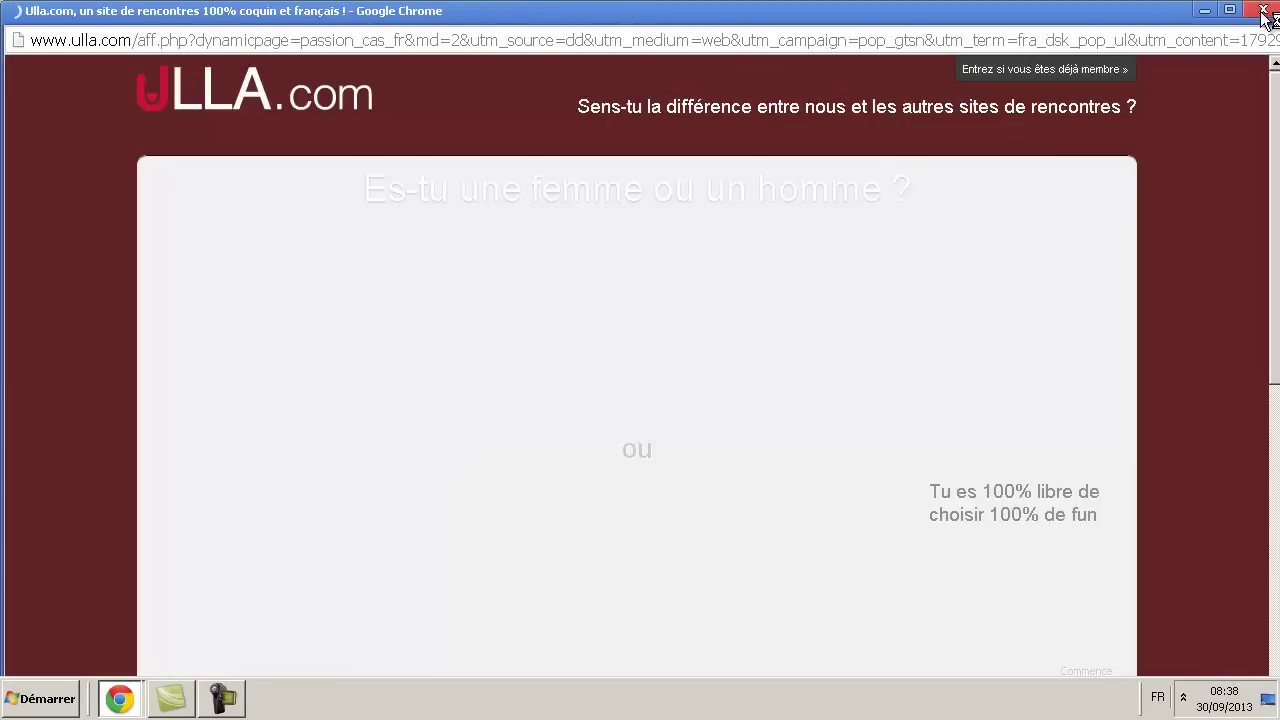
click(1263, 9)
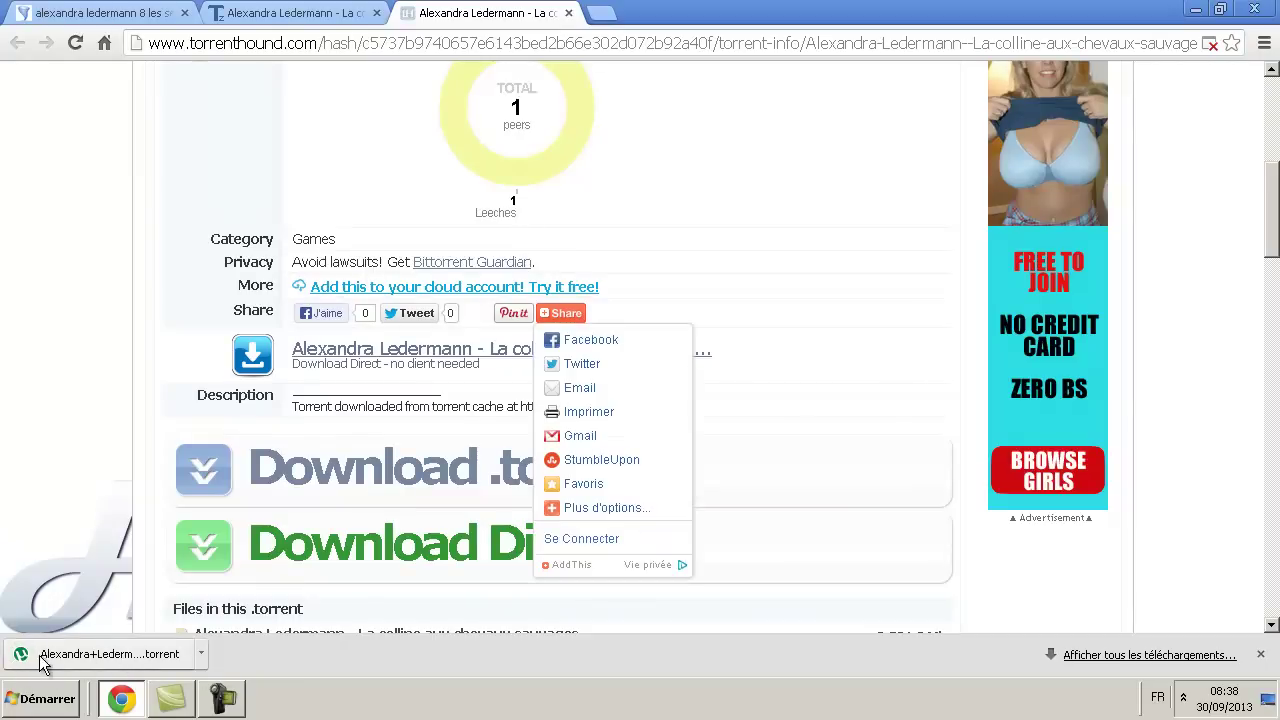
click(108, 658)
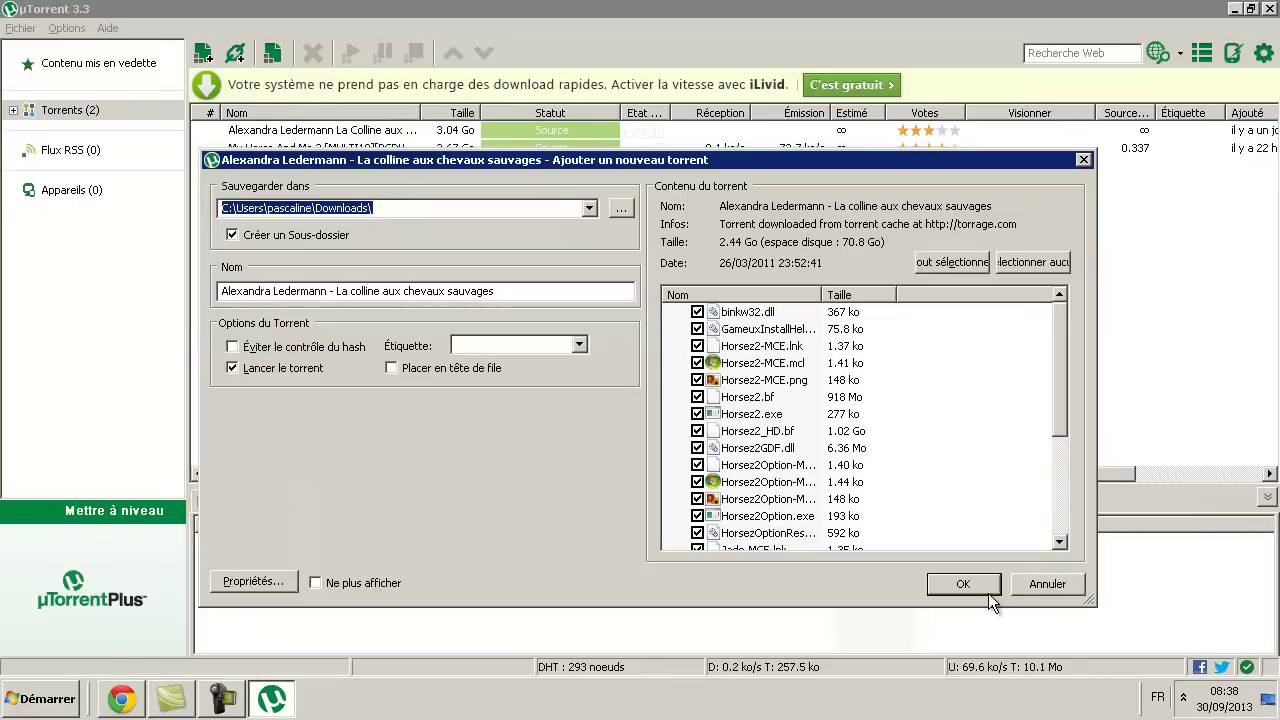
click(987, 589)
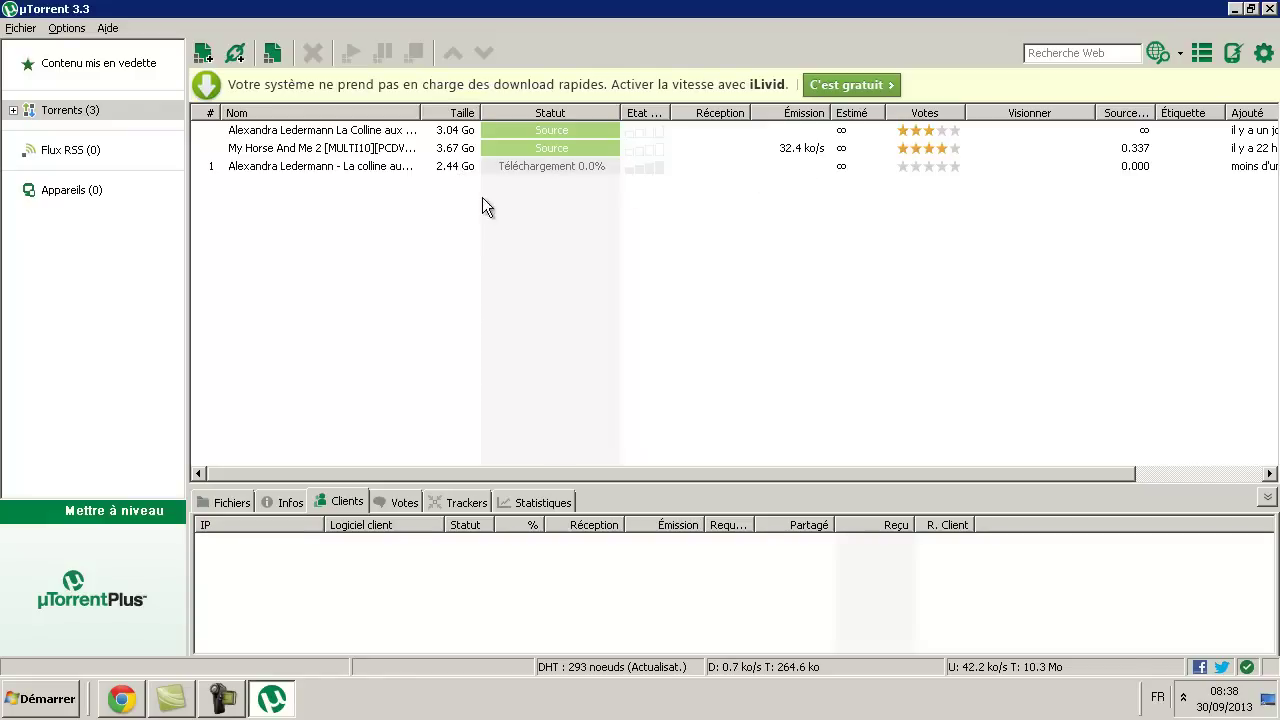
Step: Remove the newly added Alexandra Ledermann - La colline aux chevaux sauvages torrent from µTorrent and close the µTorrent window
click(427, 165)
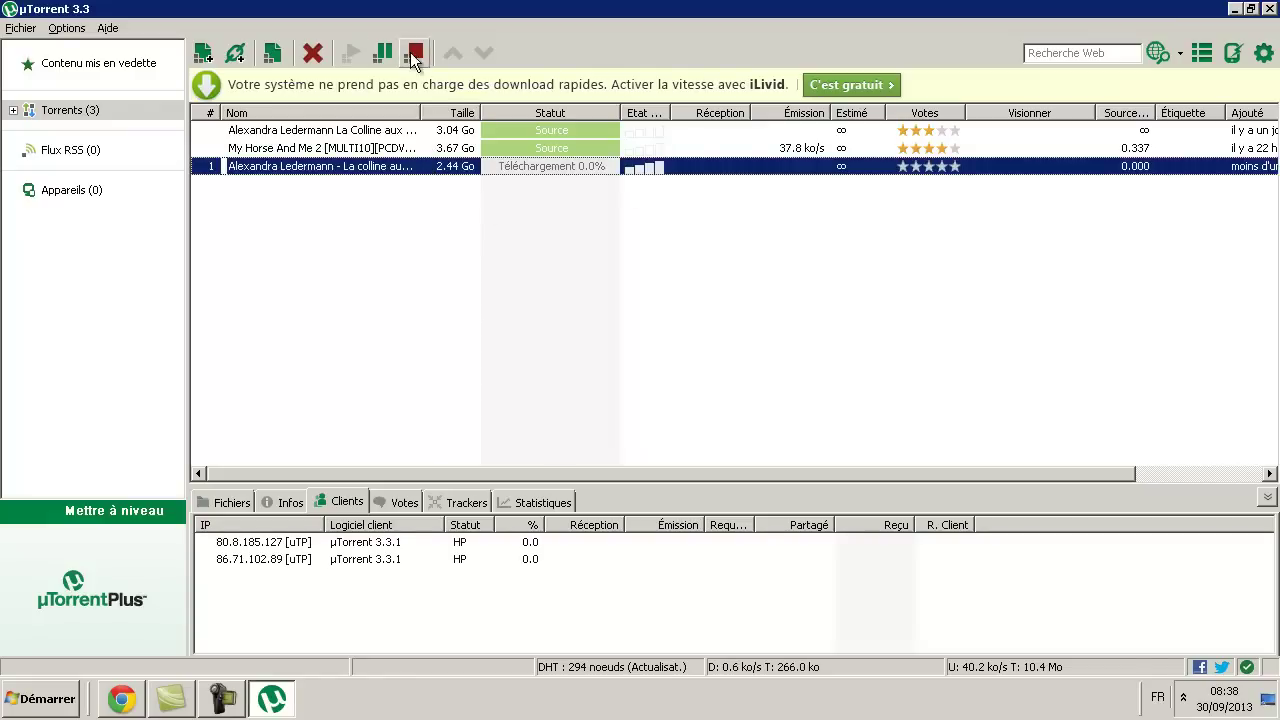
click(313, 52)
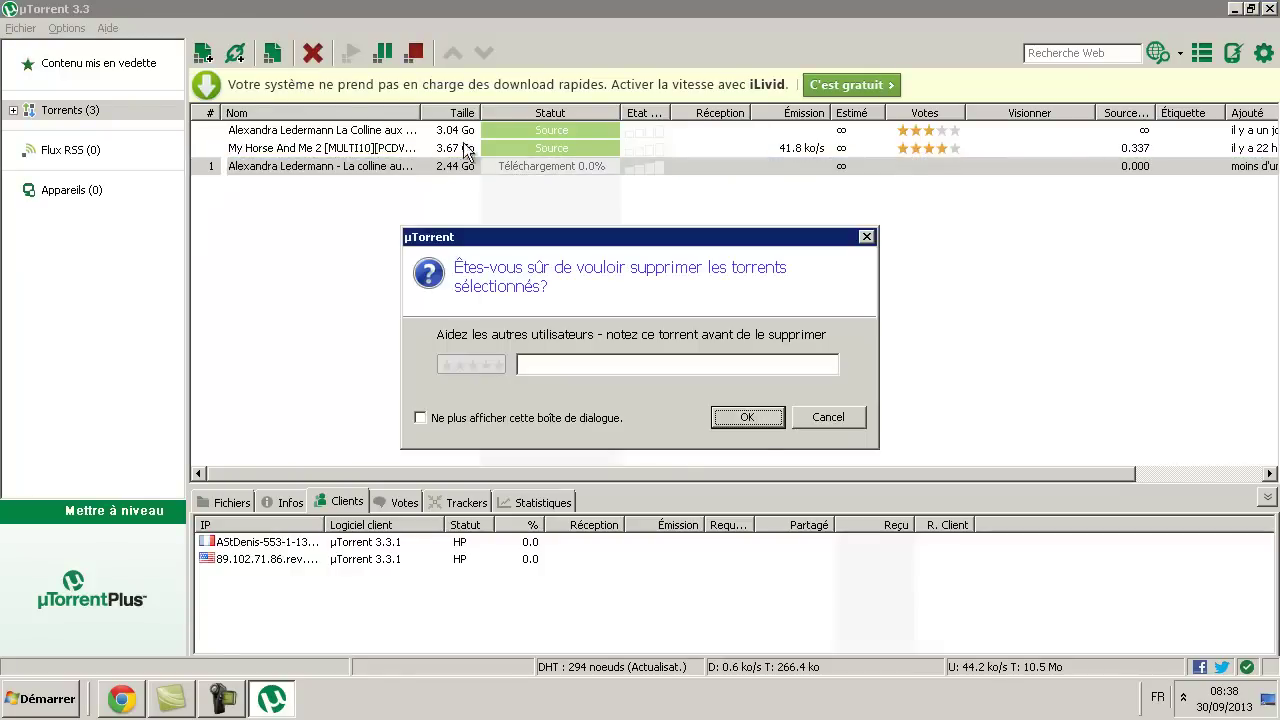
click(760, 419)
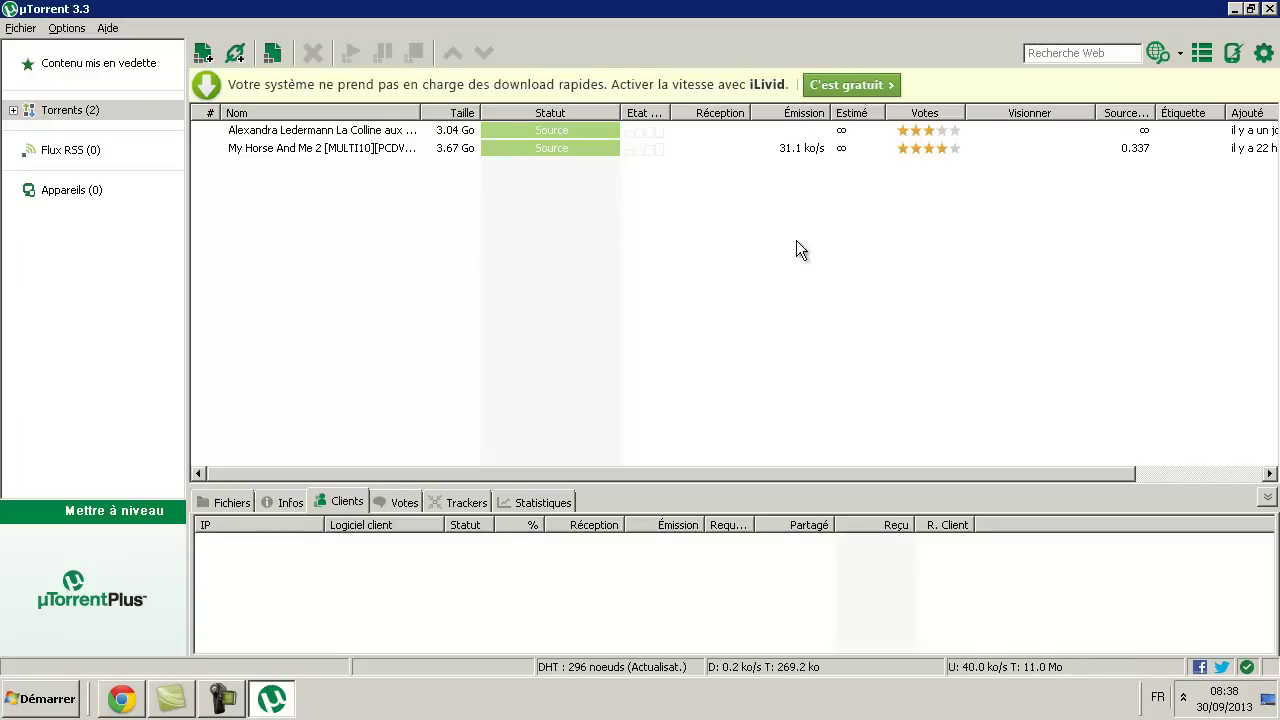
click(1269, 8)
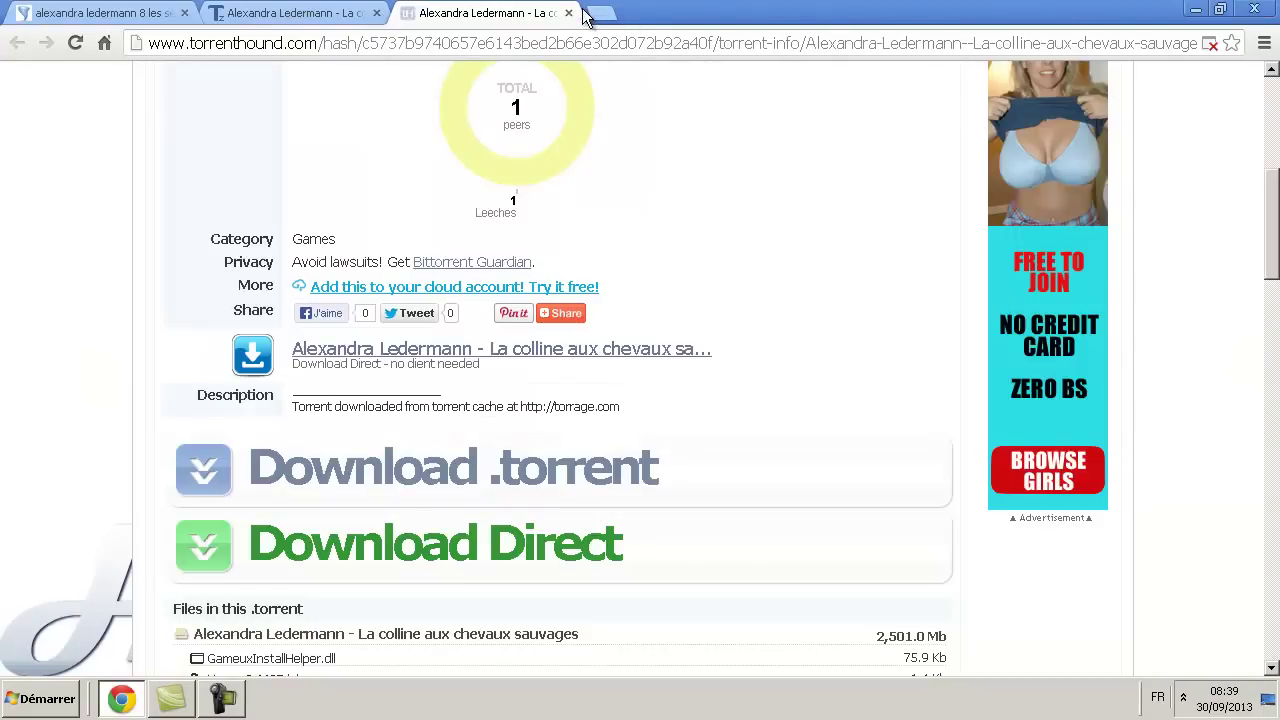
Step: Look back over the open torrent pages in the browser, and close them to return to the desktop
click(330, 13)
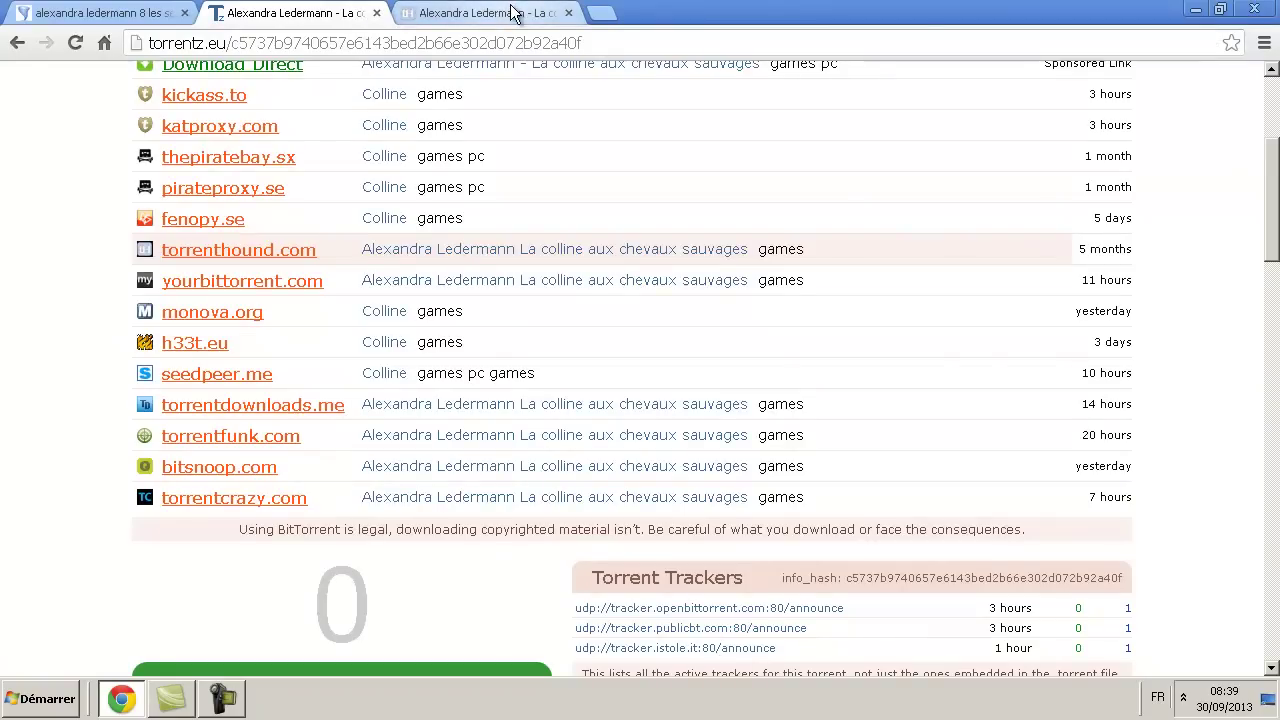
click(512, 13)
click(365, 13)
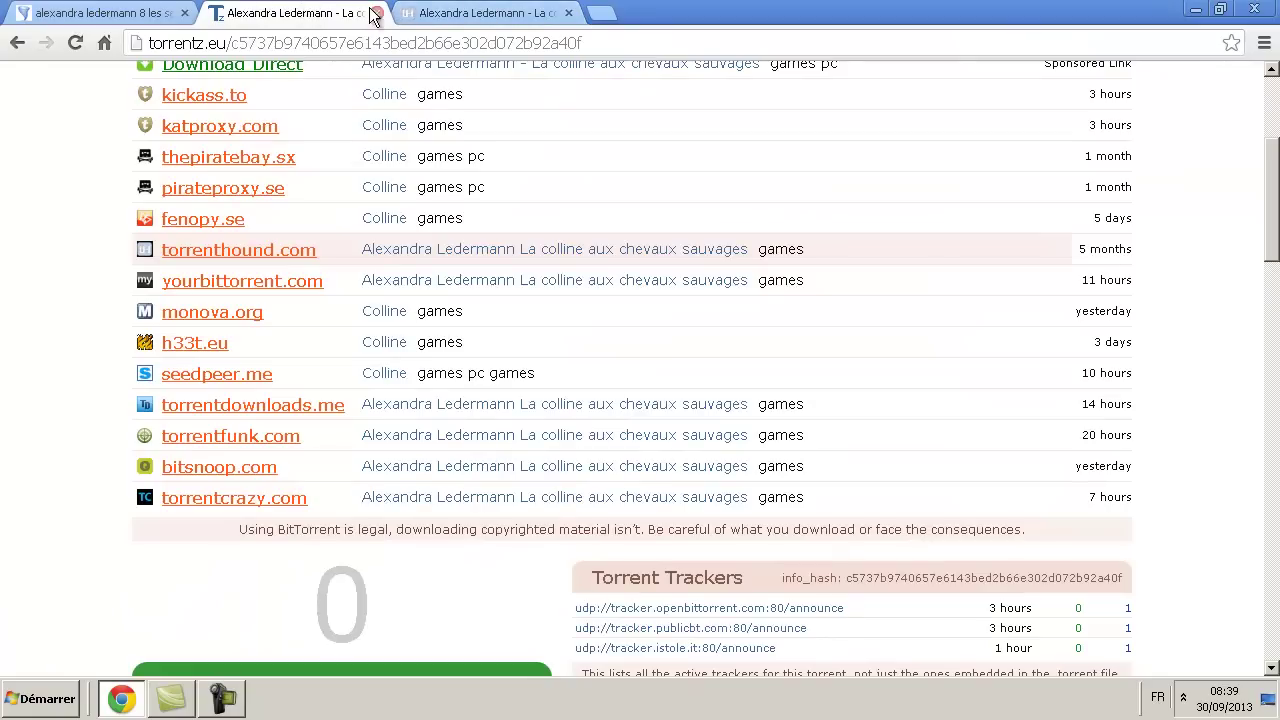
click(148, 14)
click(275, 13)
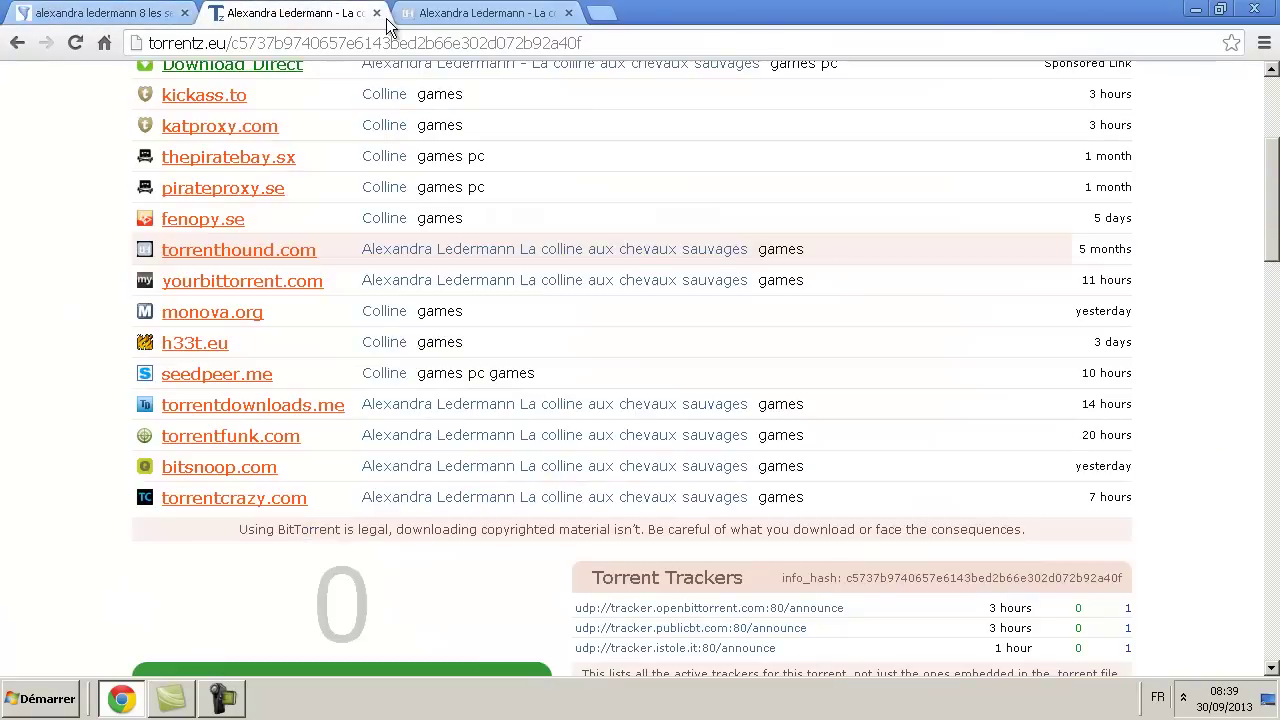
click(480, 13)
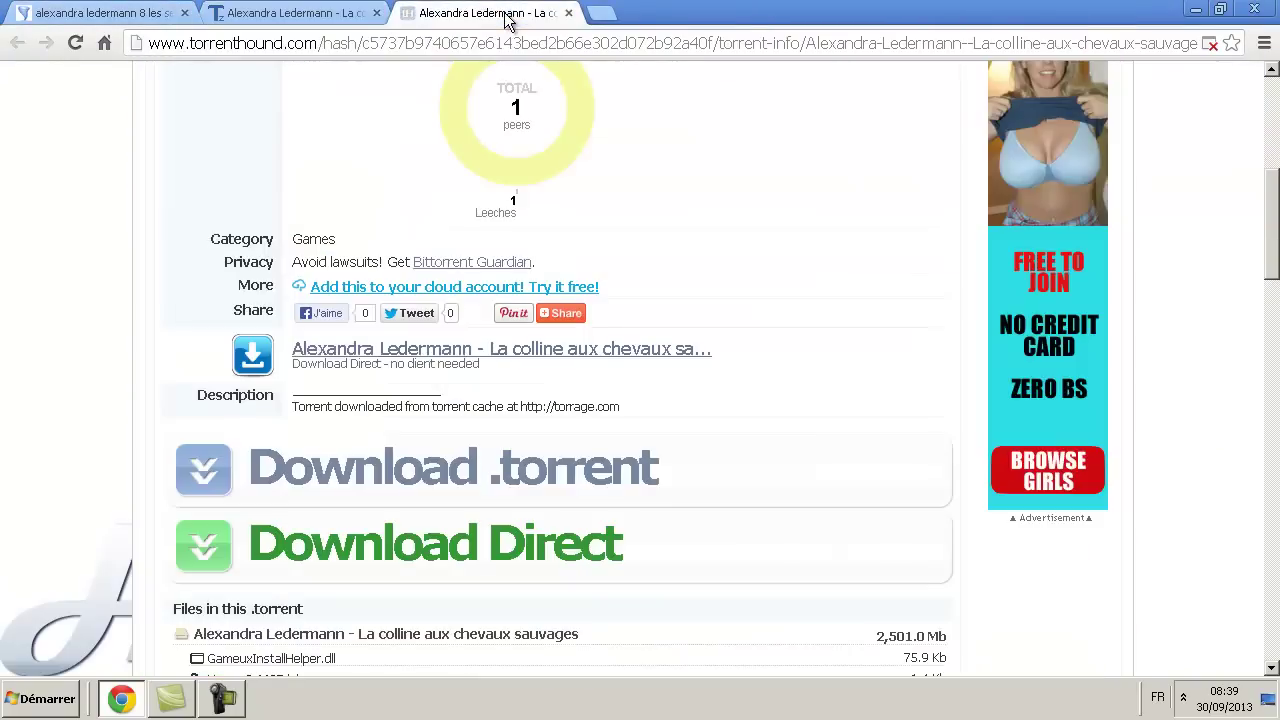
click(568, 13)
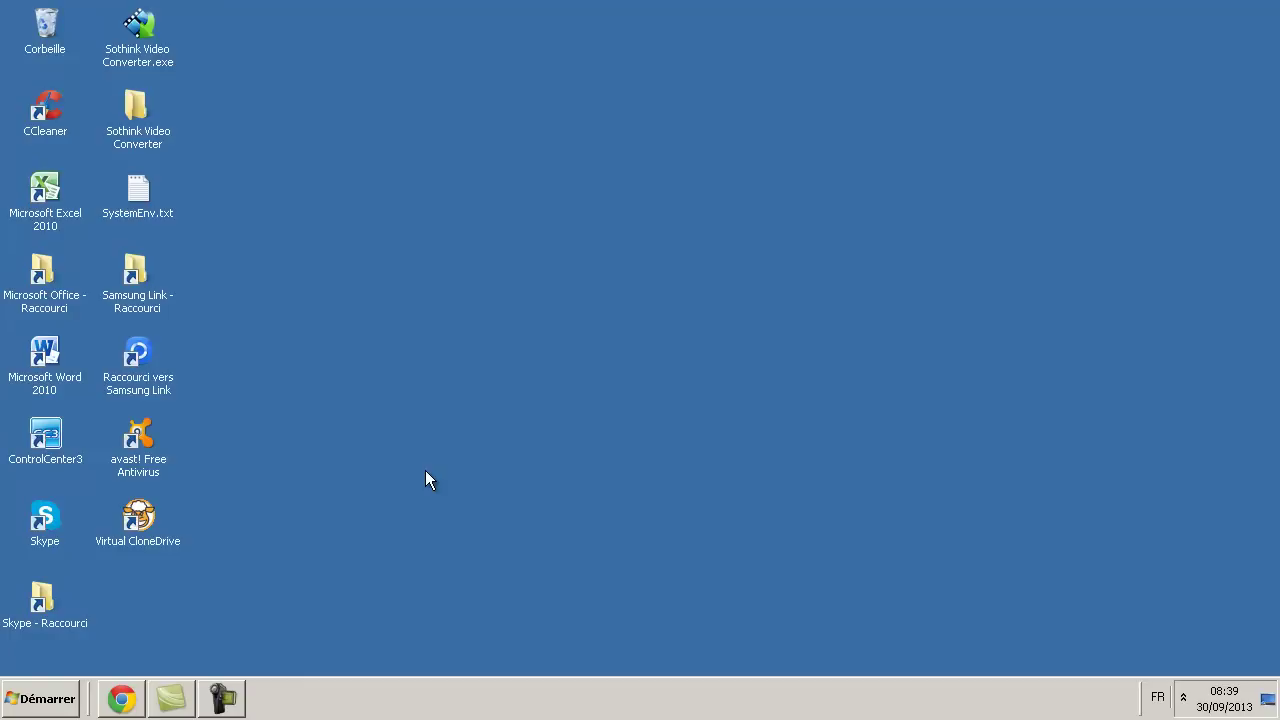
Step: Empty the Recycle Bin, permanently deleting the Alexandra Ledermann torrent file
right_click(51, 23)
click(134, 53)
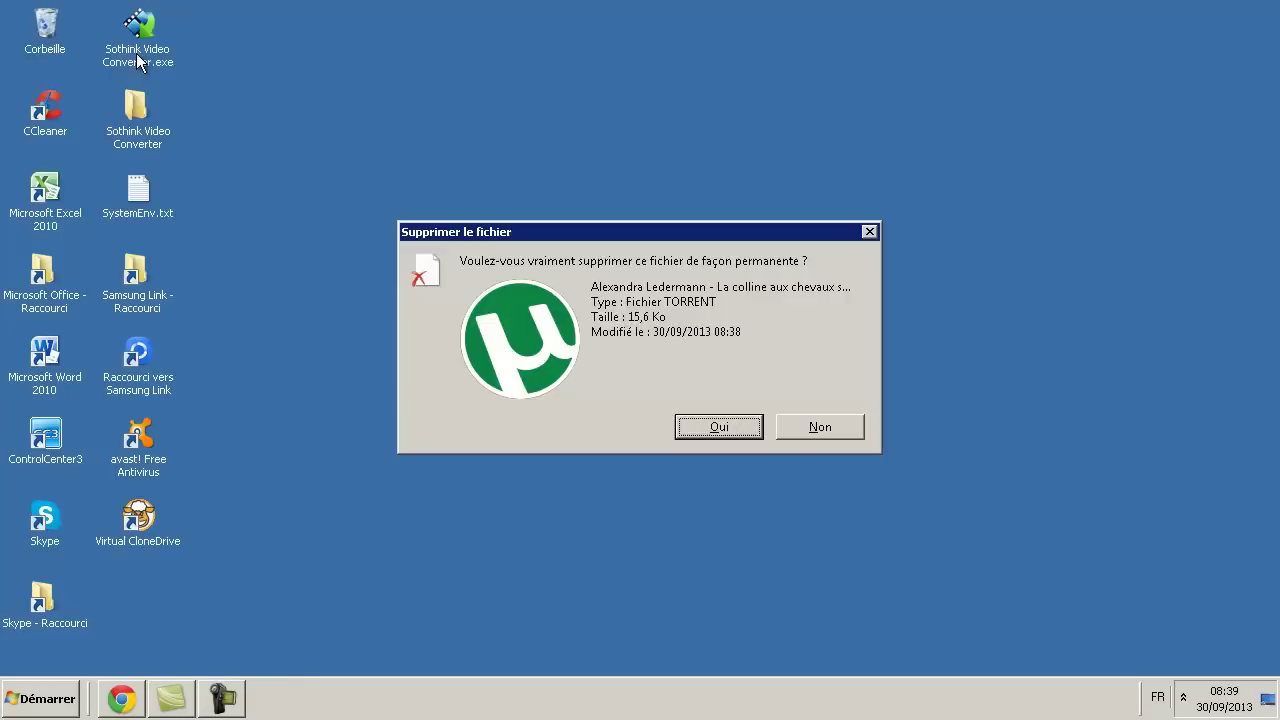
click(736, 428)
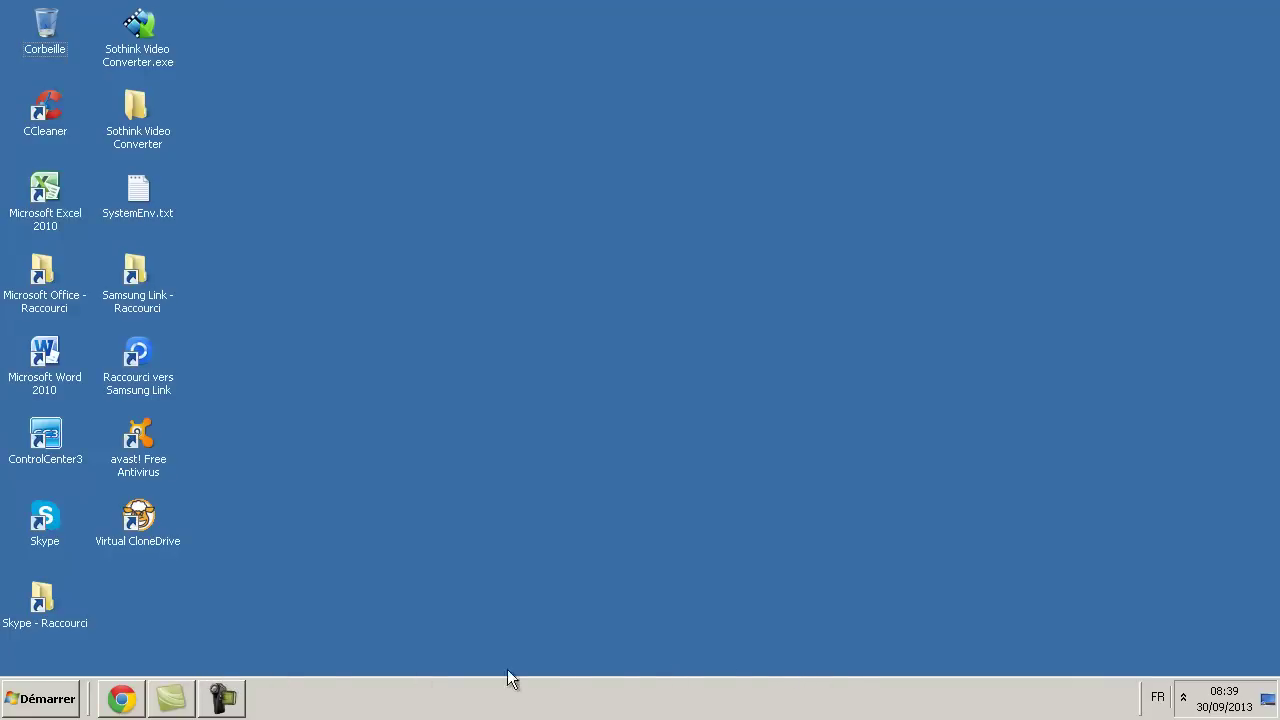
Step: Open the computer's drive overview in Windows Explorer and go to the Téléchargements folder
click(36, 710)
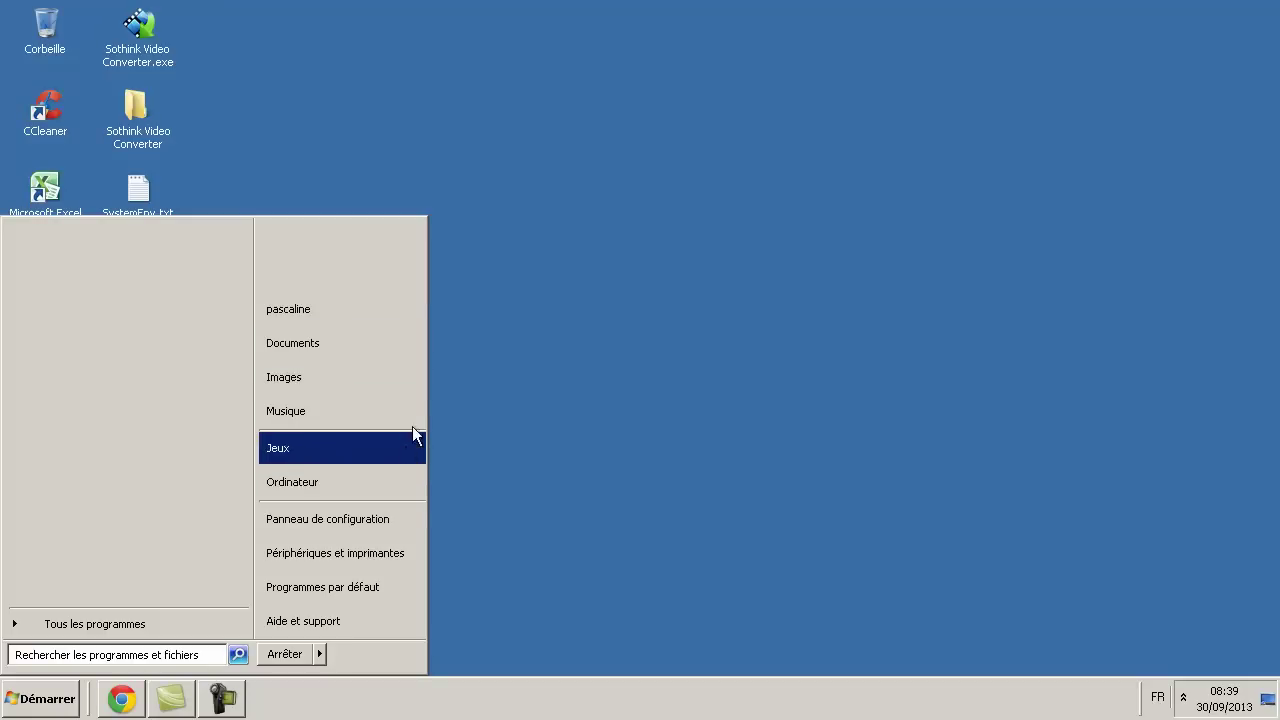
click(385, 487)
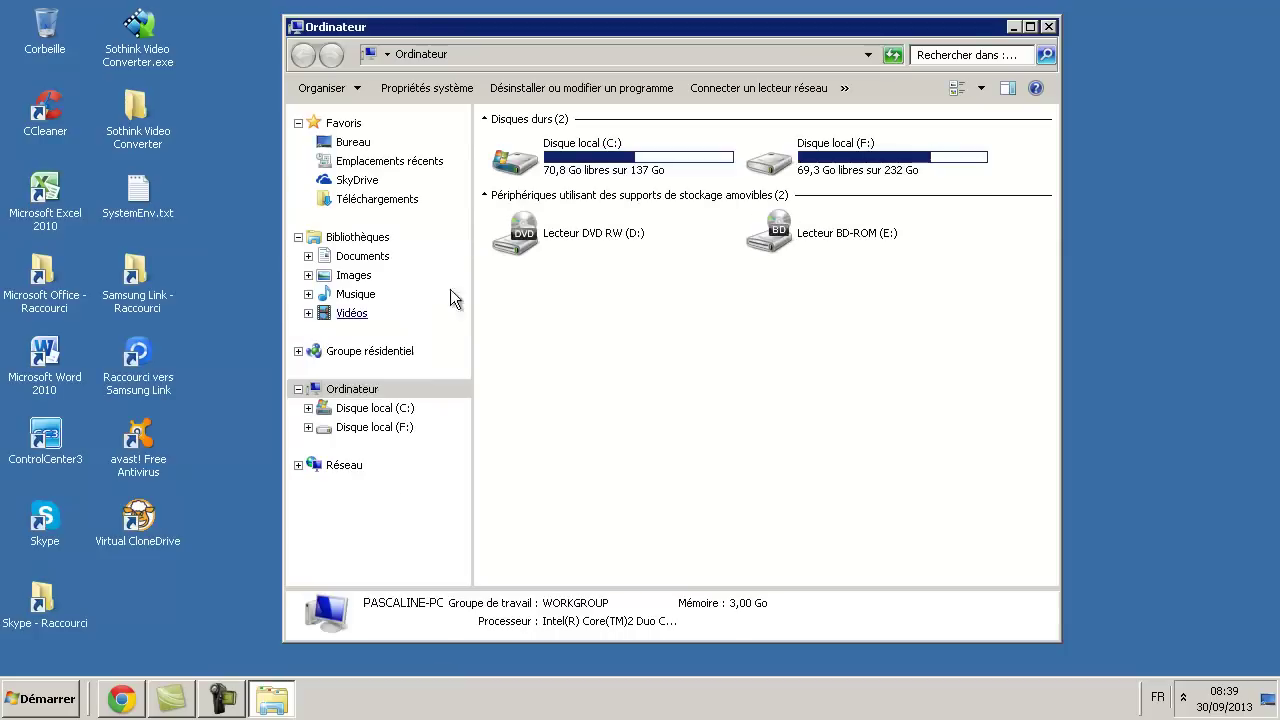
click(407, 200)
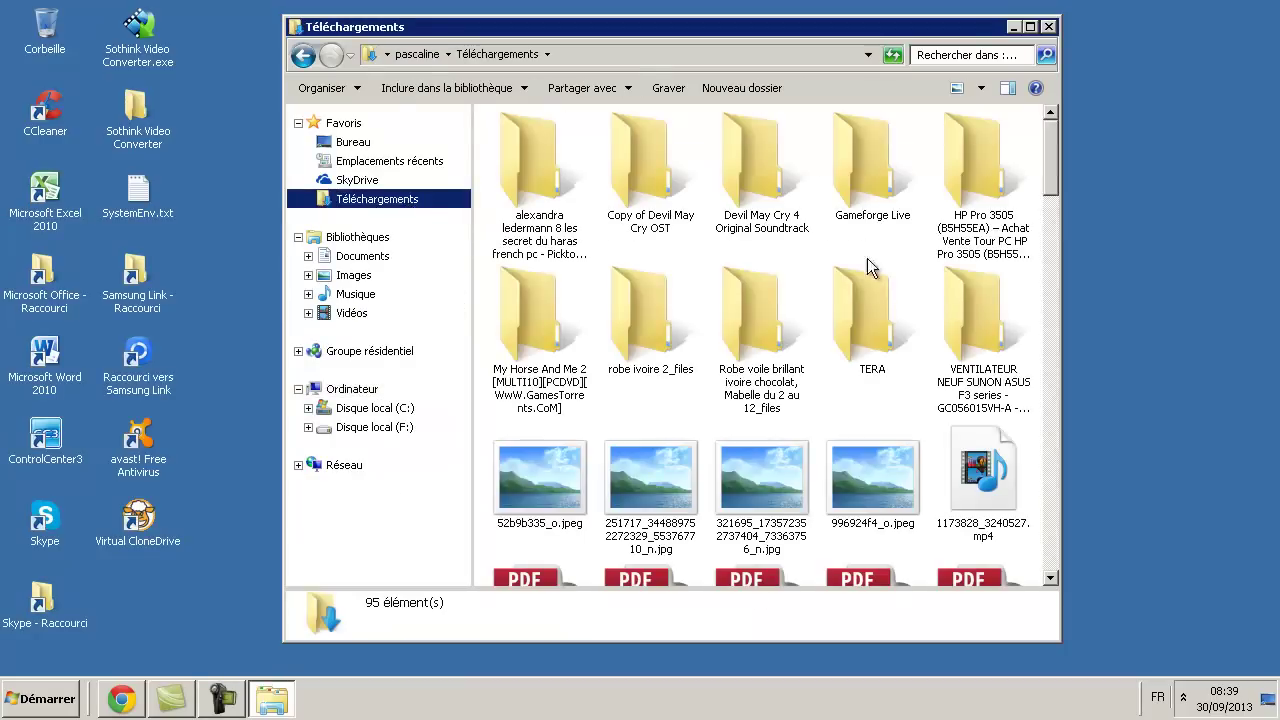
mouse_move(1060, 170)
mouse_down()
mouse_move(1038, 204)
mouse_move(1042, 153)
mouse_up()
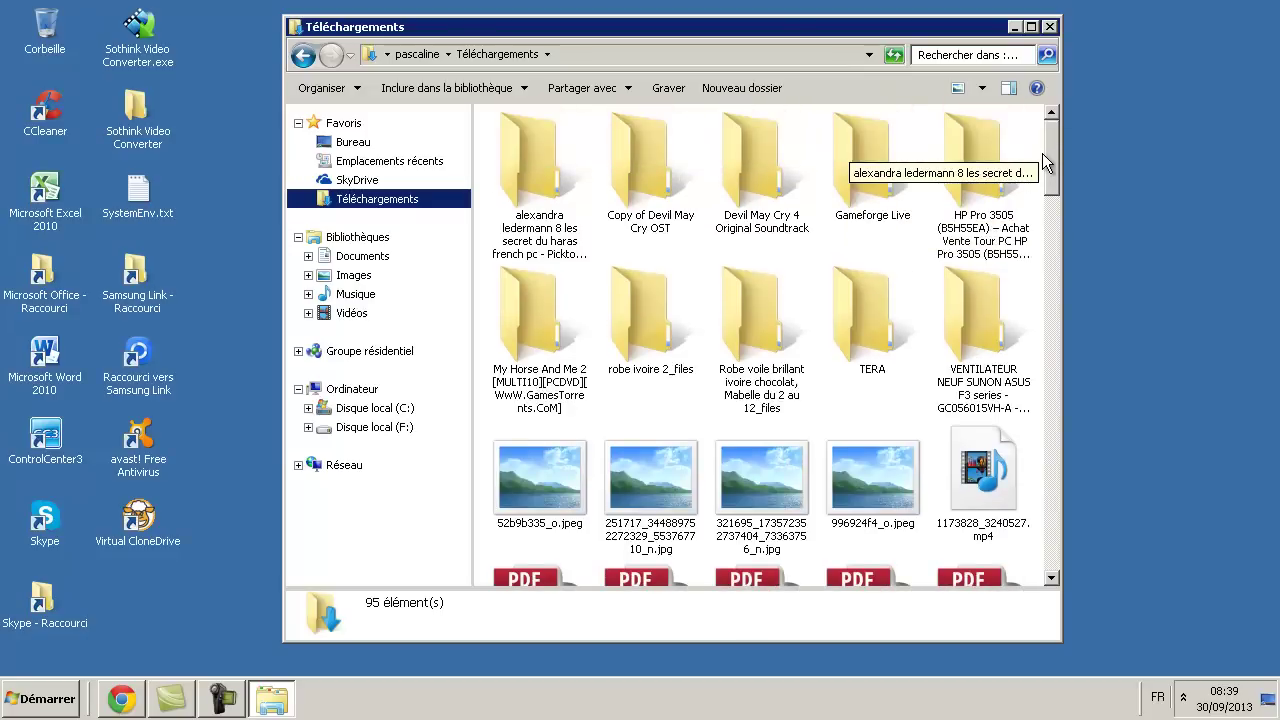
Step: Examine the contents of the alexandra ledermann 8 les secret du haras folder and return to Téléchargements
double_click(561, 155)
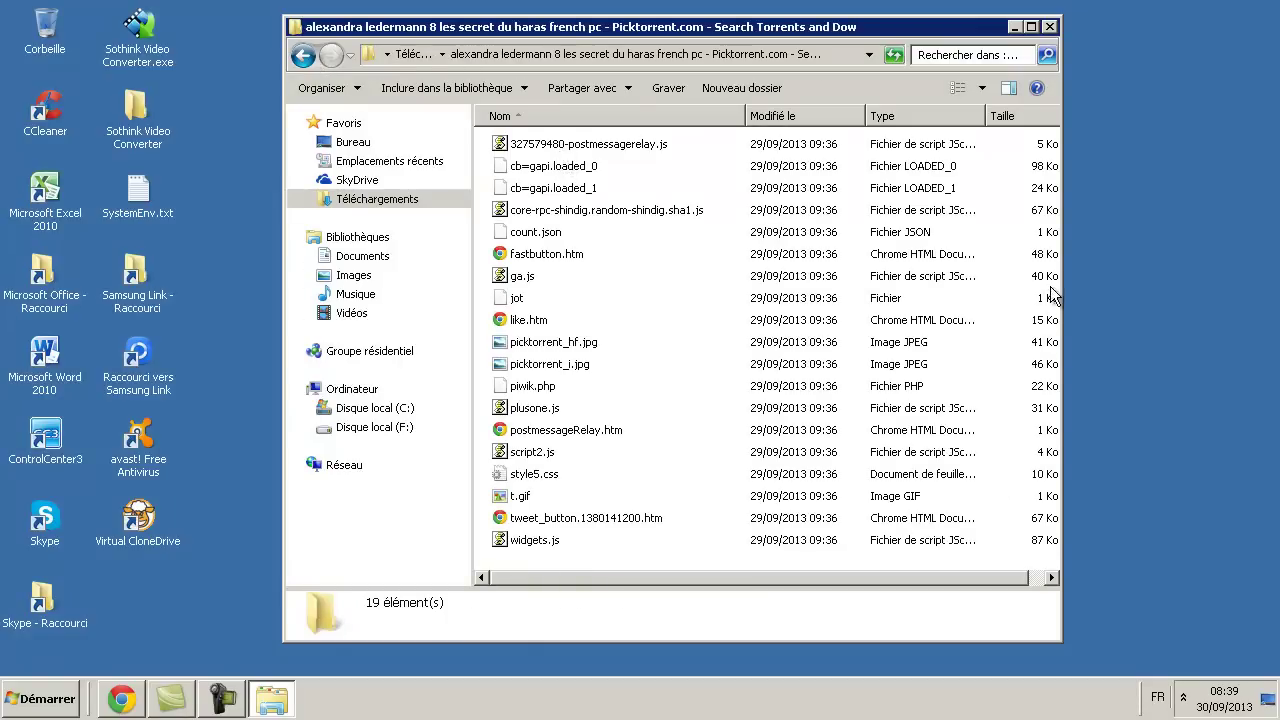
scroll(833, 383, down, 1)
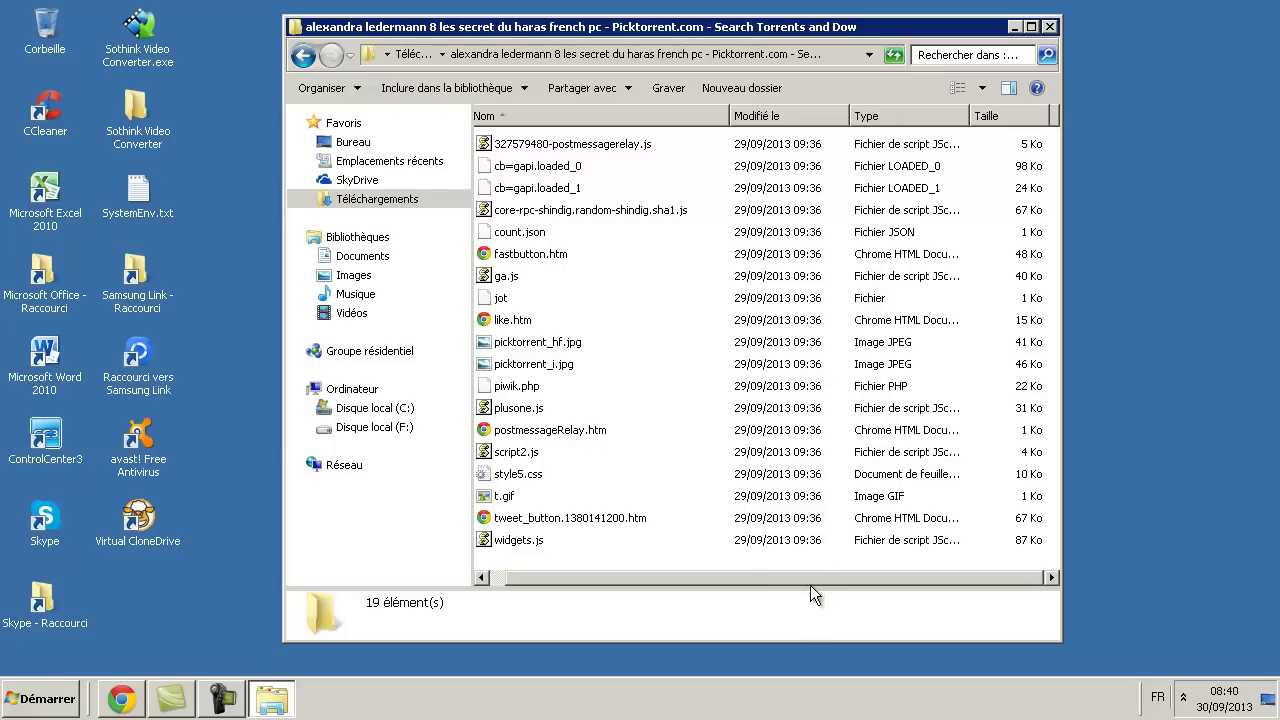
click(303, 55)
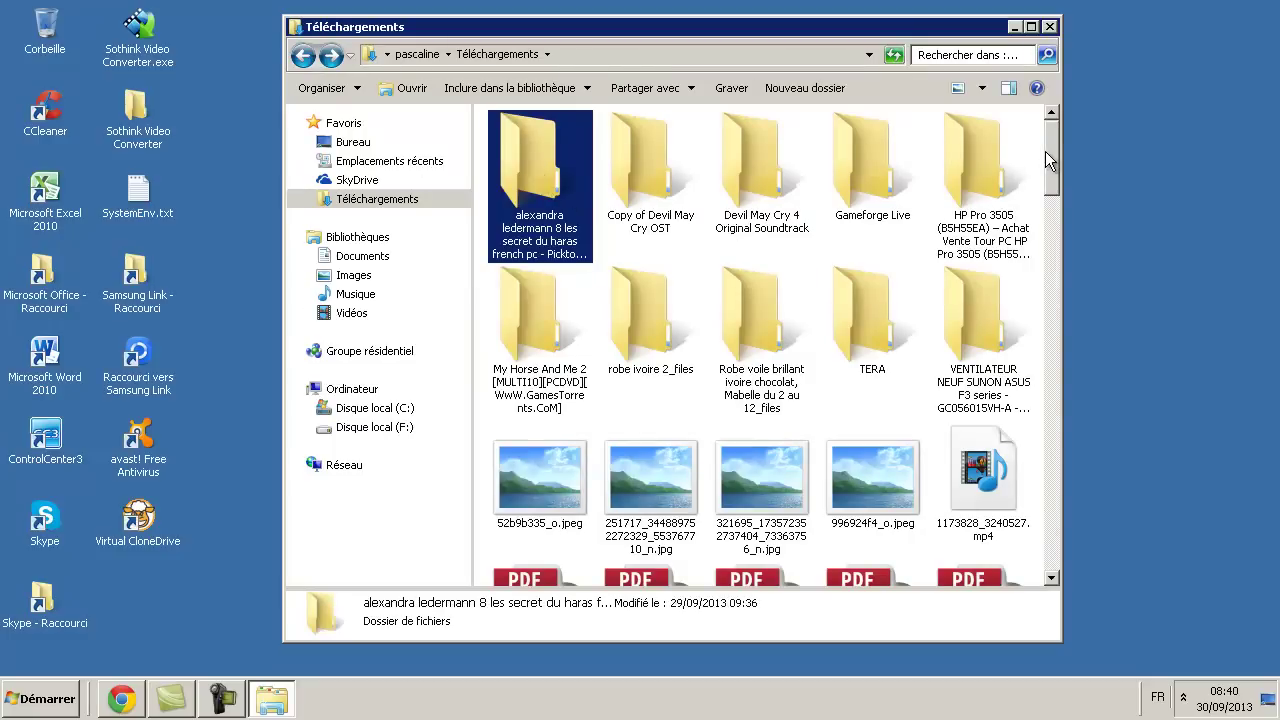
Step: Look through the downloaded files, check the archive parts in the My Horse And Me 2 folder, and return to Téléchargements
drag(1050, 143, 1071, 205)
scroll(949, 290, down, 2)
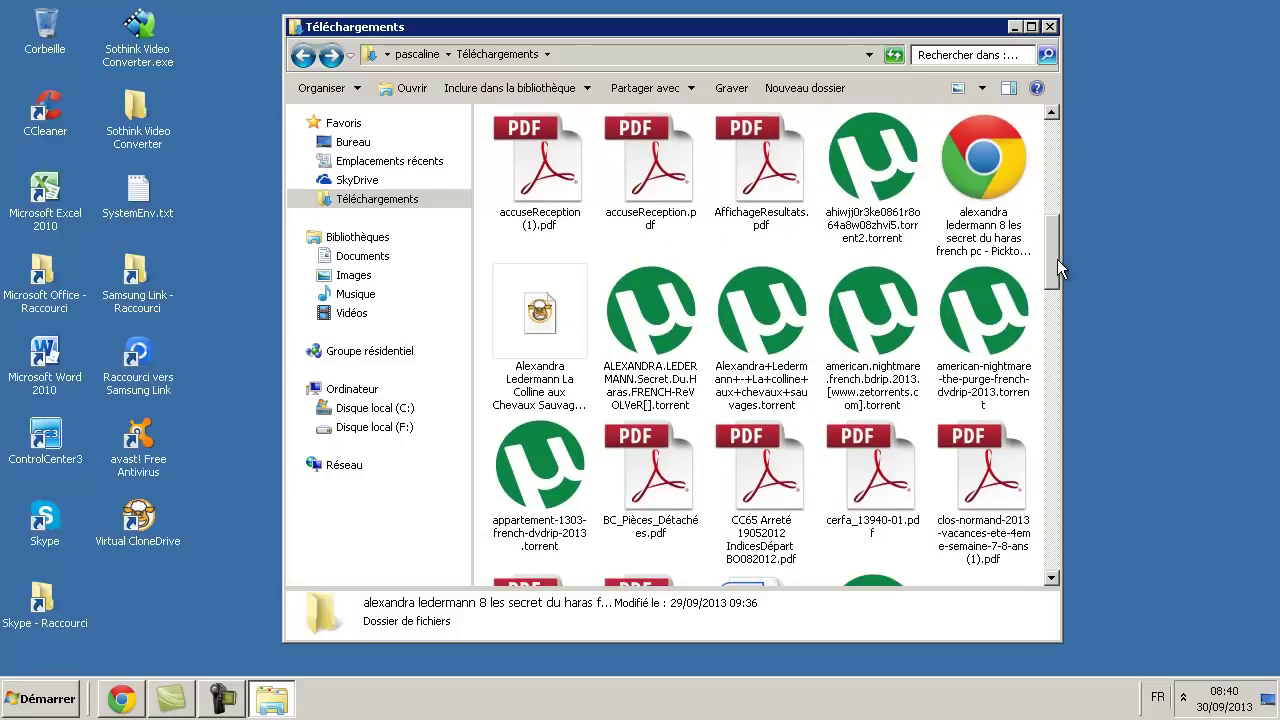
drag(1057, 259, 1055, 175)
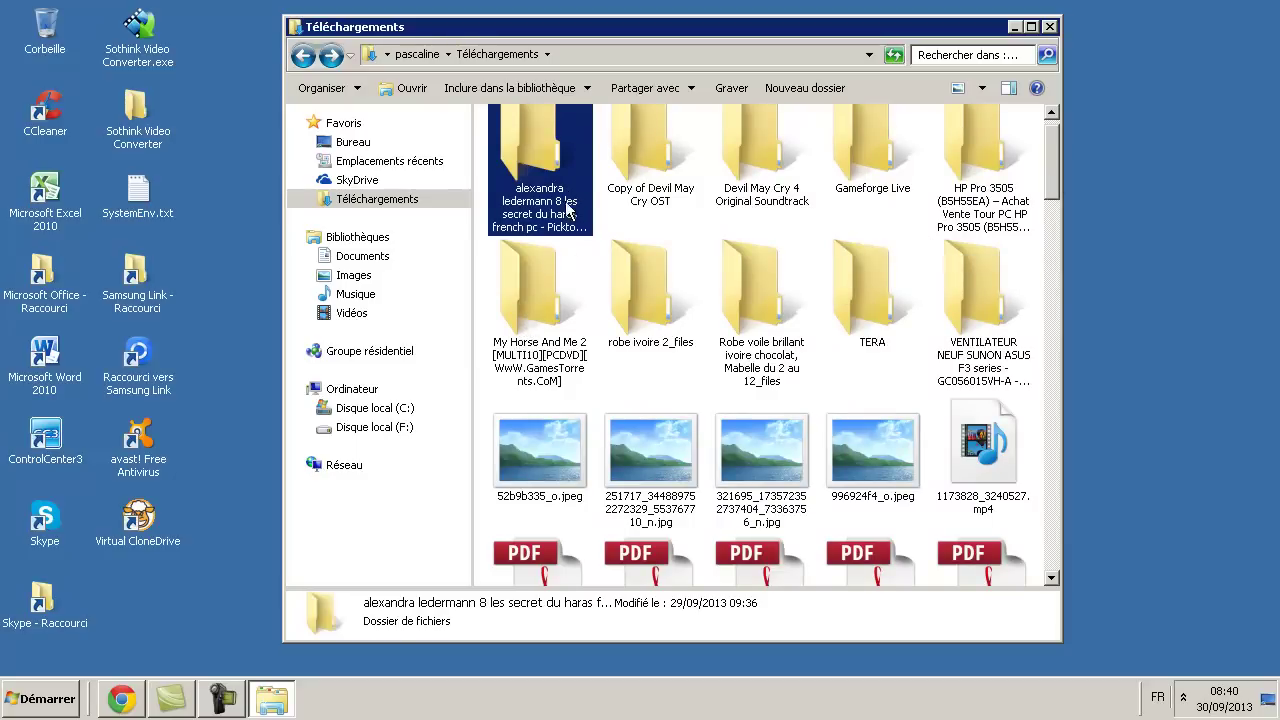
double_click(557, 302)
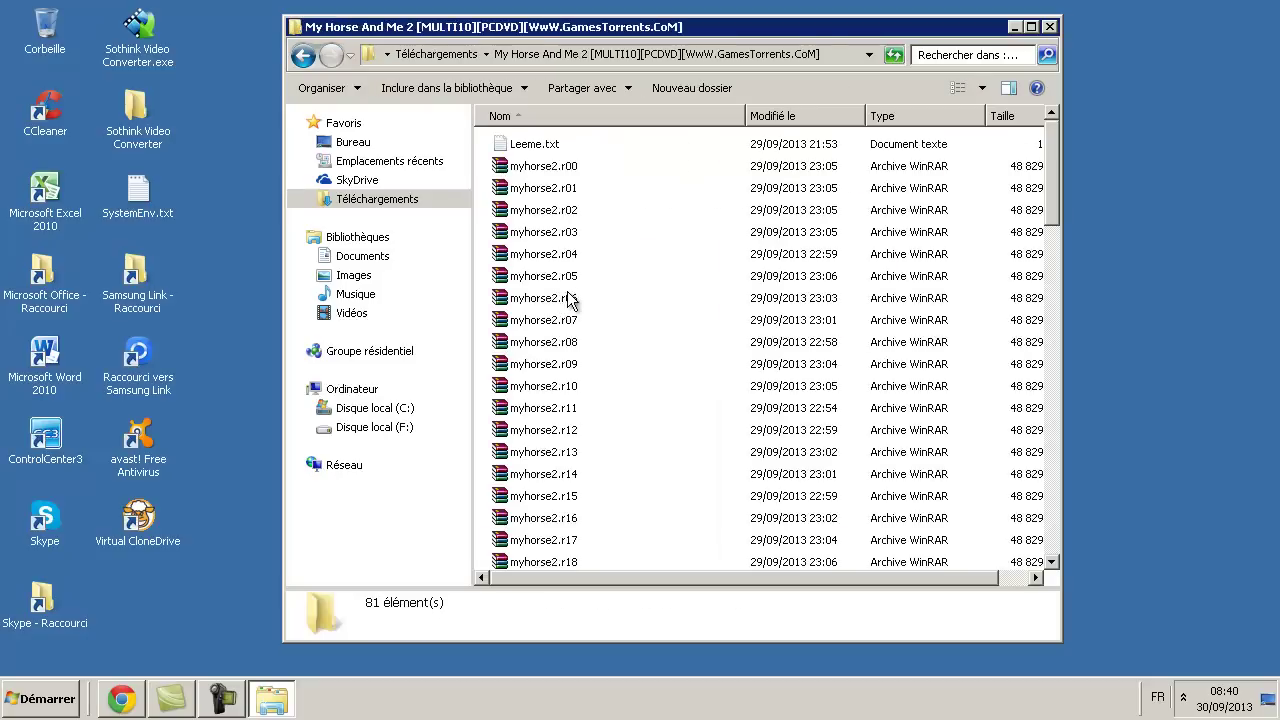
click(305, 57)
Step: View the properties of the alexandra ledermann 8 les secret du haras folder, and close them without changes
click(548, 182)
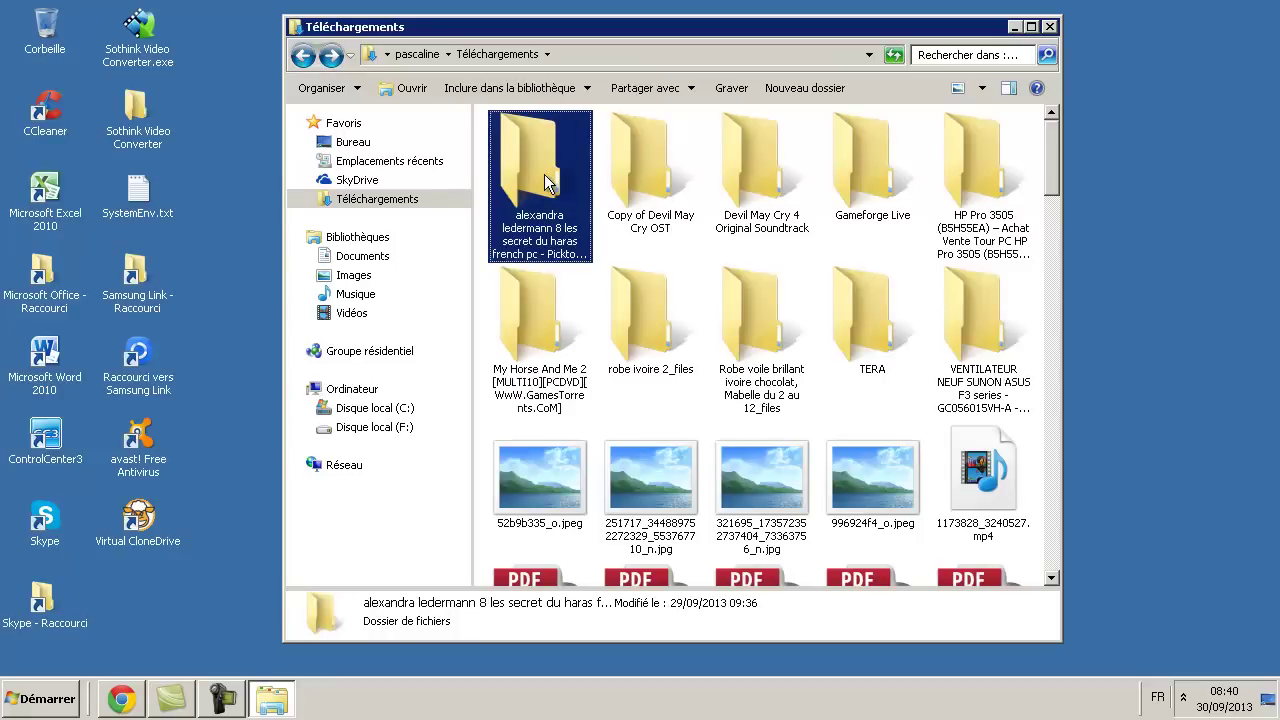
right_click(546, 180)
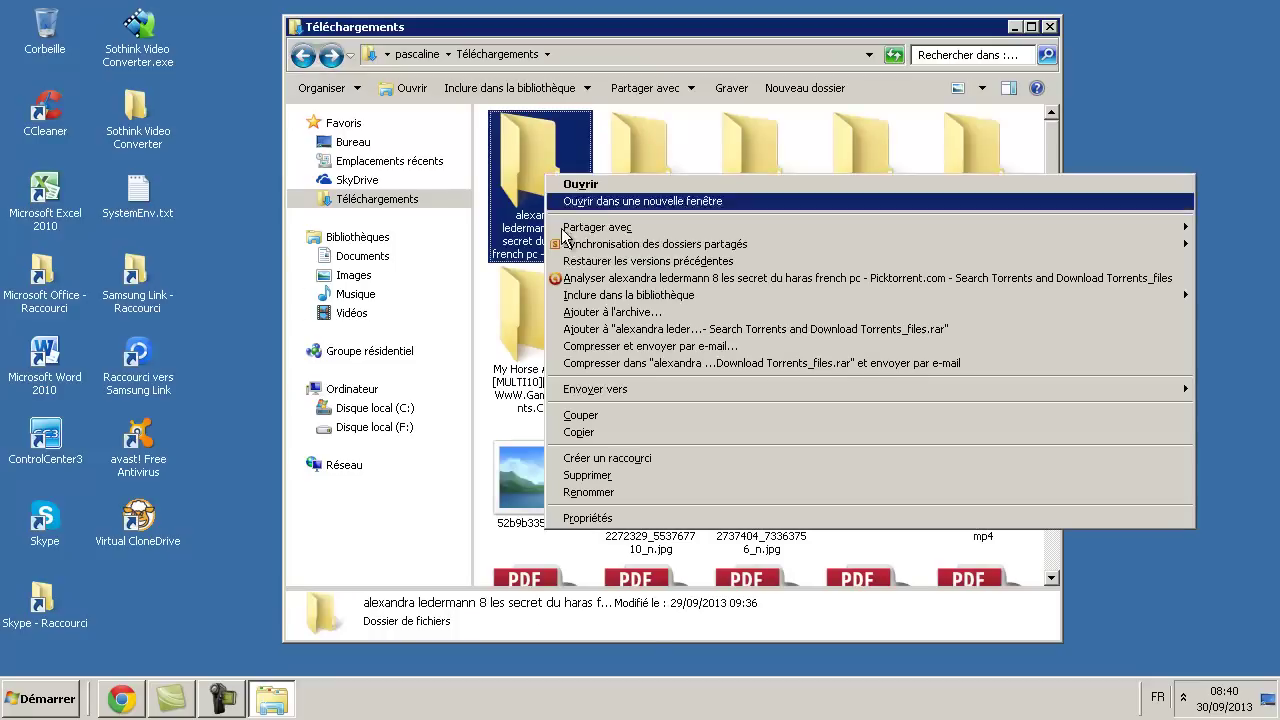
click(640, 516)
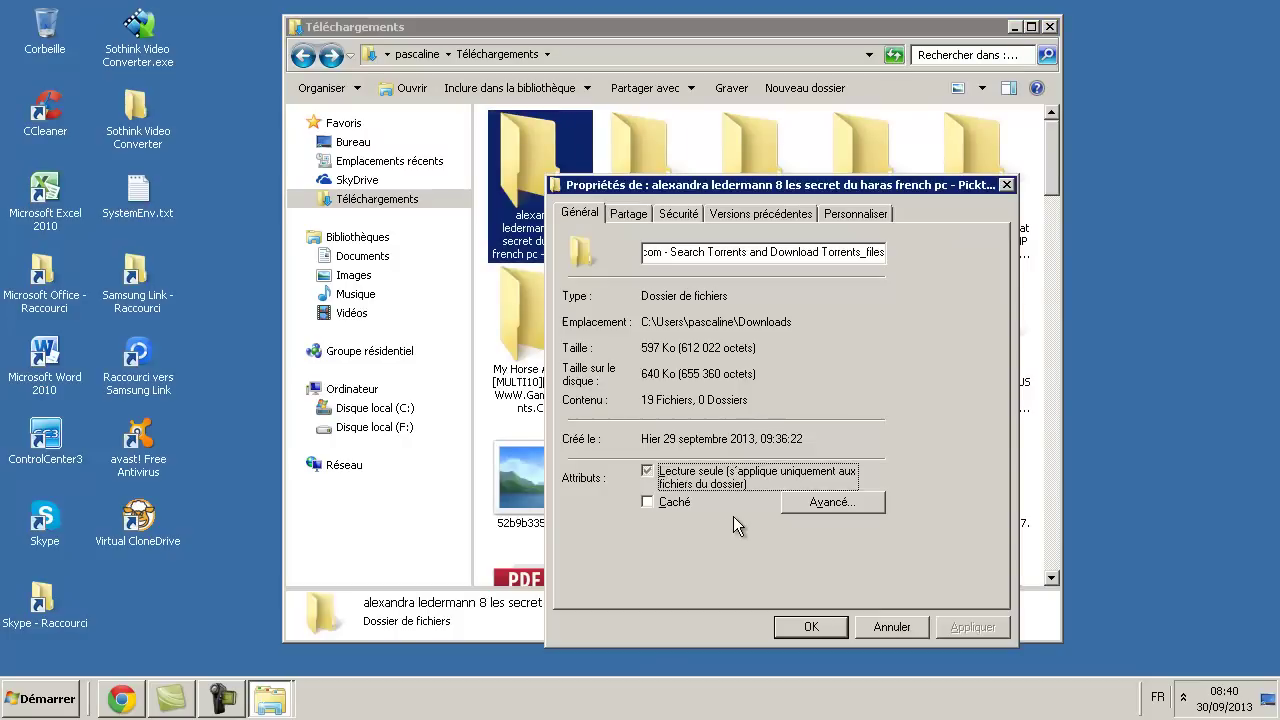
click(1006, 184)
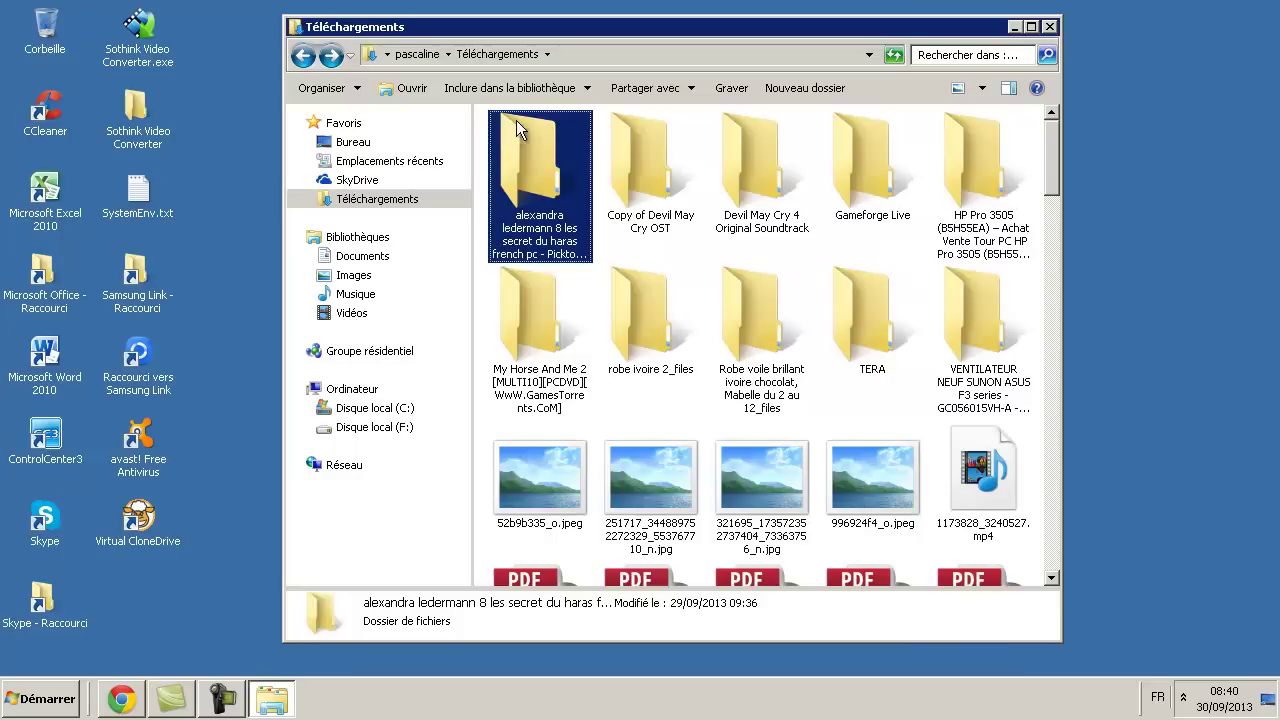
Step: Delete the alexandra ledermann 8 les secret du haras folder from Téléchargements and empty the Corbeille
right_click(543, 153)
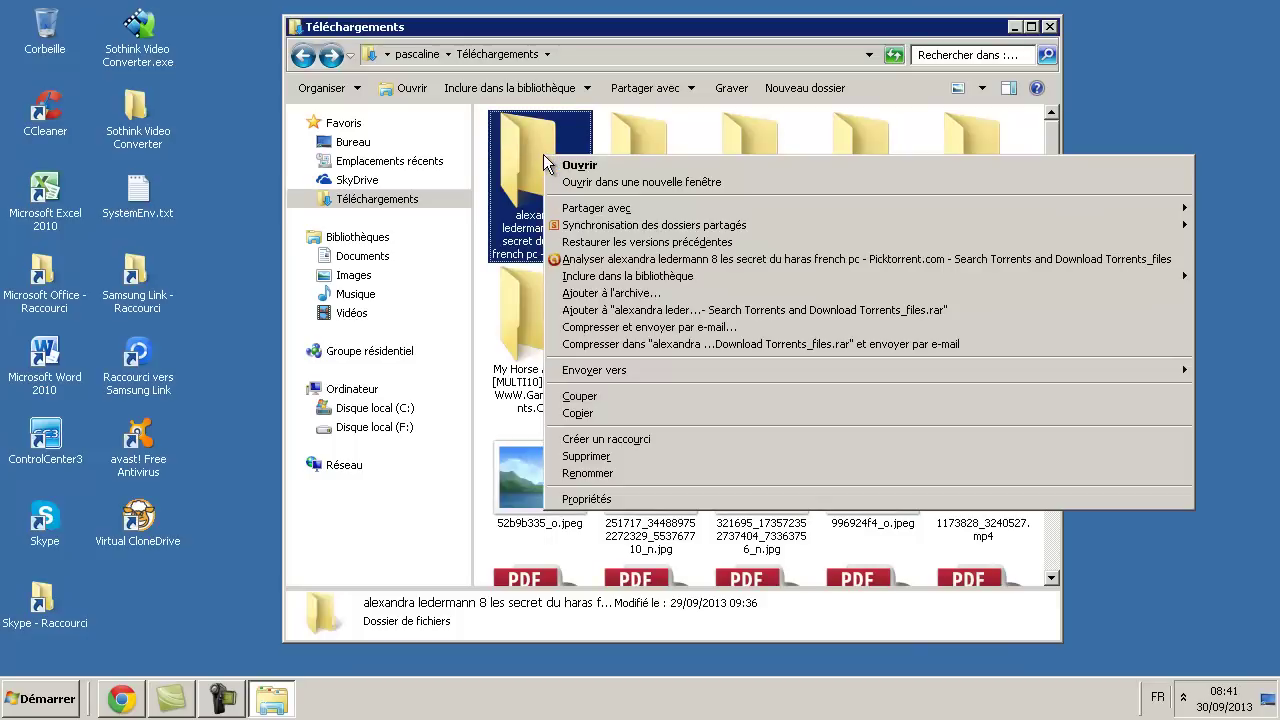
click(703, 456)
click(722, 425)
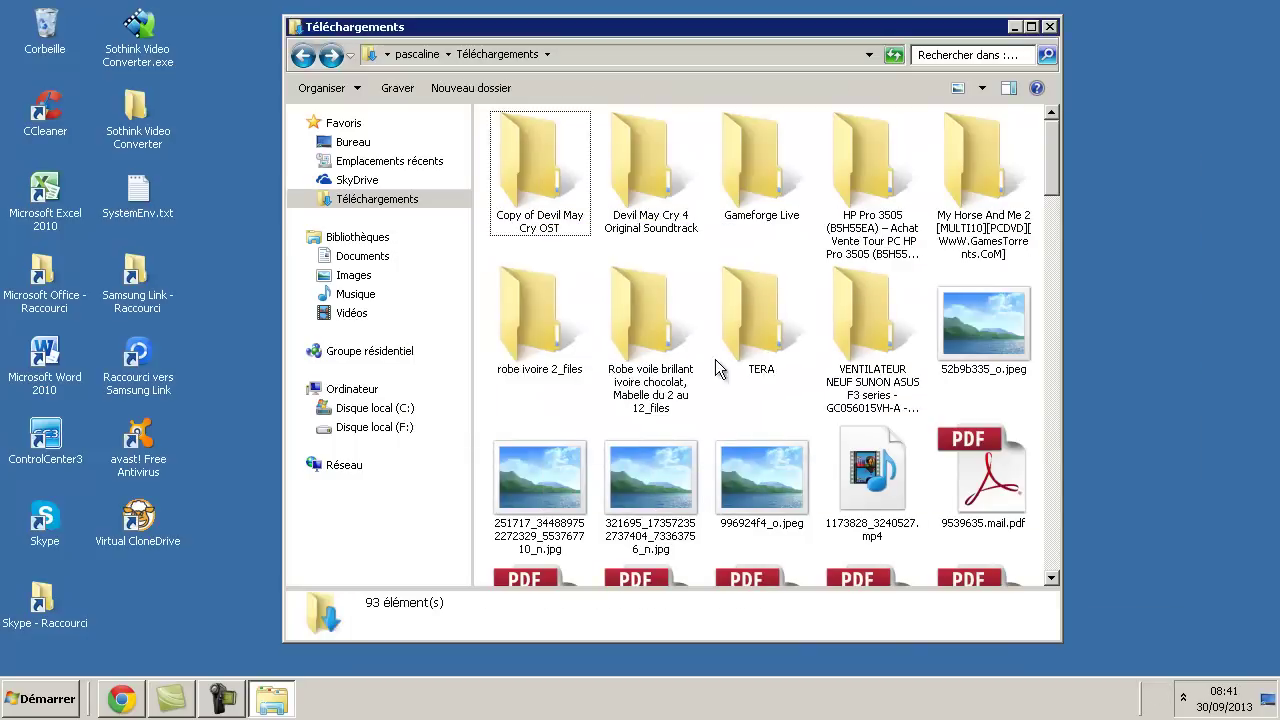
right_click(57, 19)
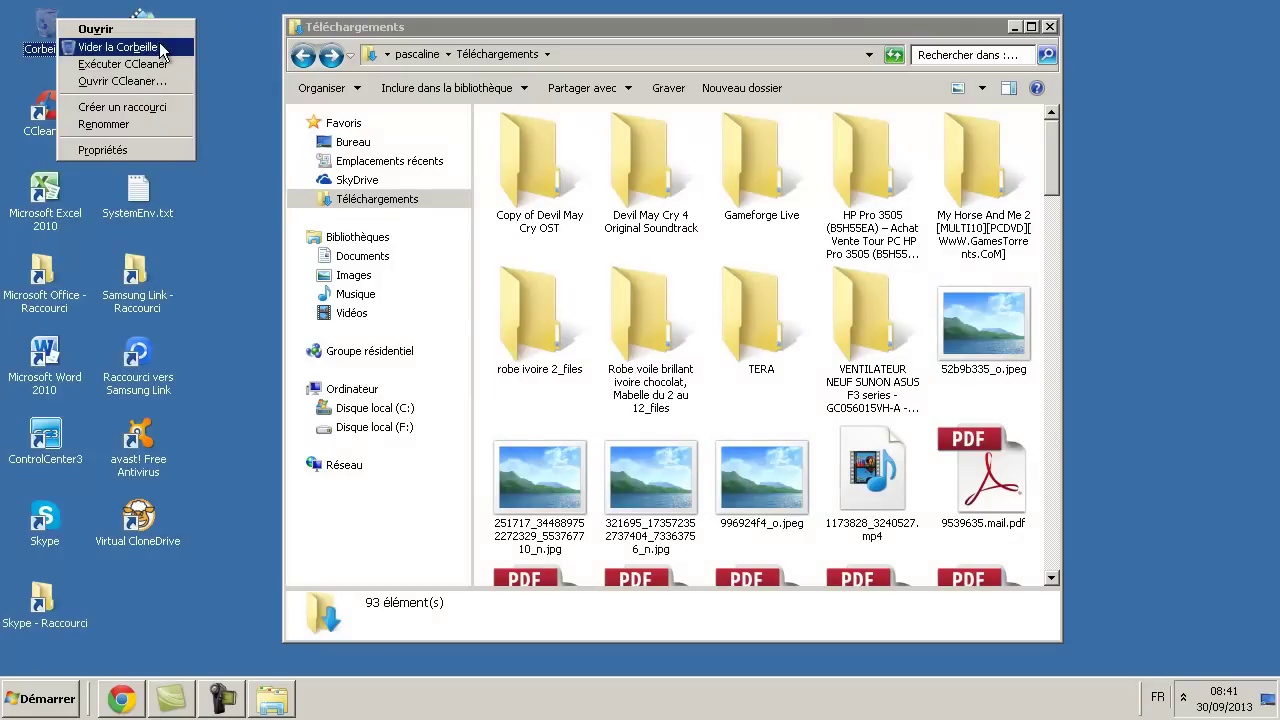
click(118, 47)
click(746, 367)
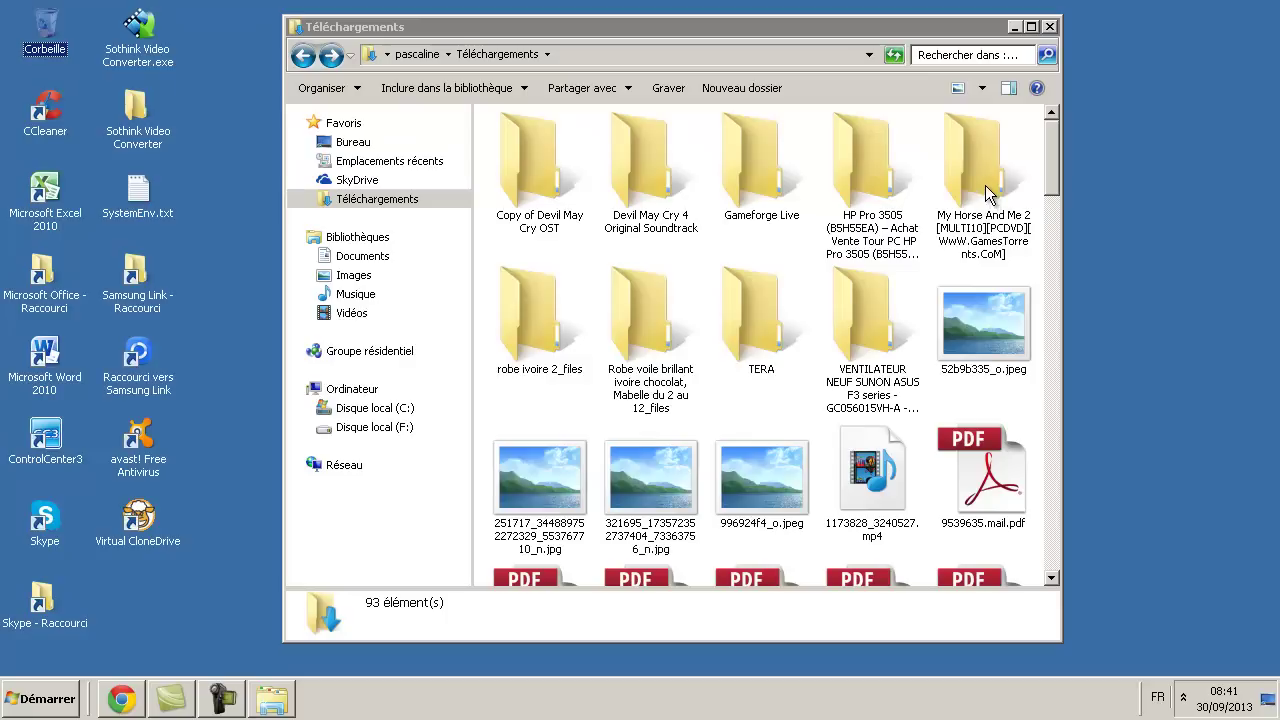
Step: Find the Alexandra Ledermann La Colline aux Chevaux Sauvages disc image in Téléchargements and mount it with Virtual CloneDrive
mouse_move(1057, 149)
mouse_down()
mouse_move(1061, 178)
mouse_move(1063, 129)
mouse_move(1054, 273)
mouse_move(1062, 144)
mouse_up()
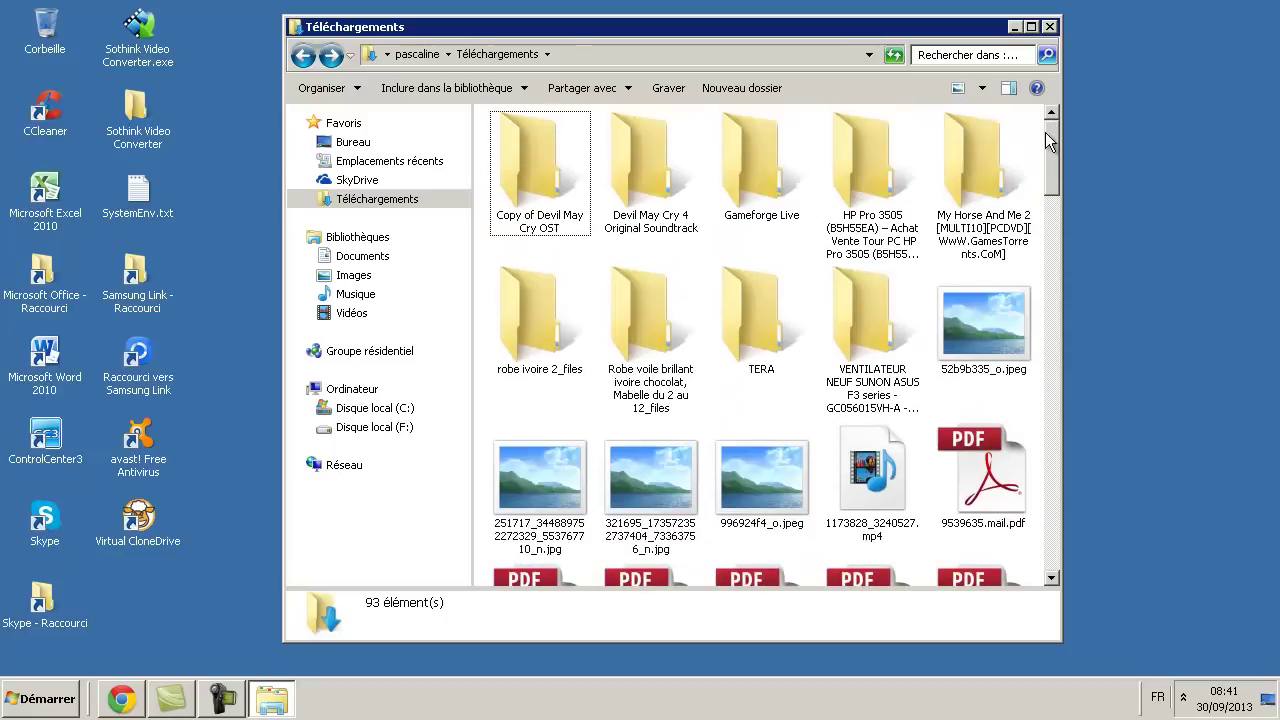
drag(1046, 169, 1056, 263)
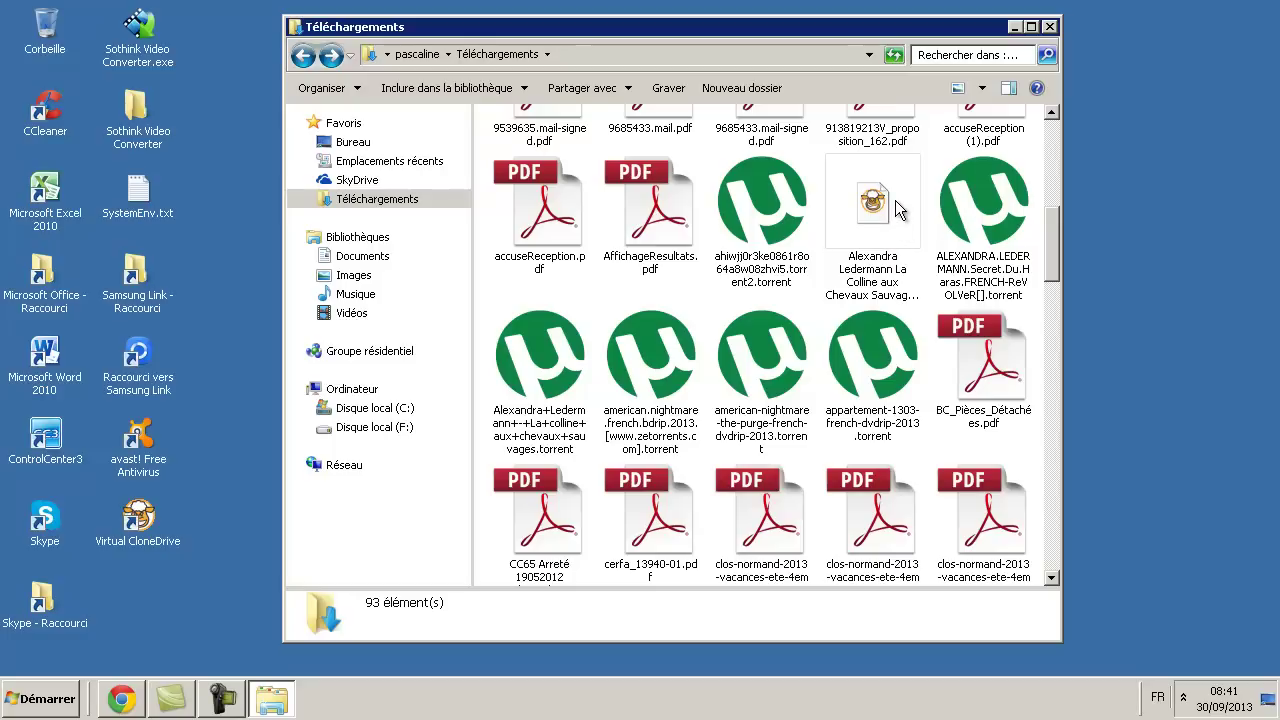
click(148, 522)
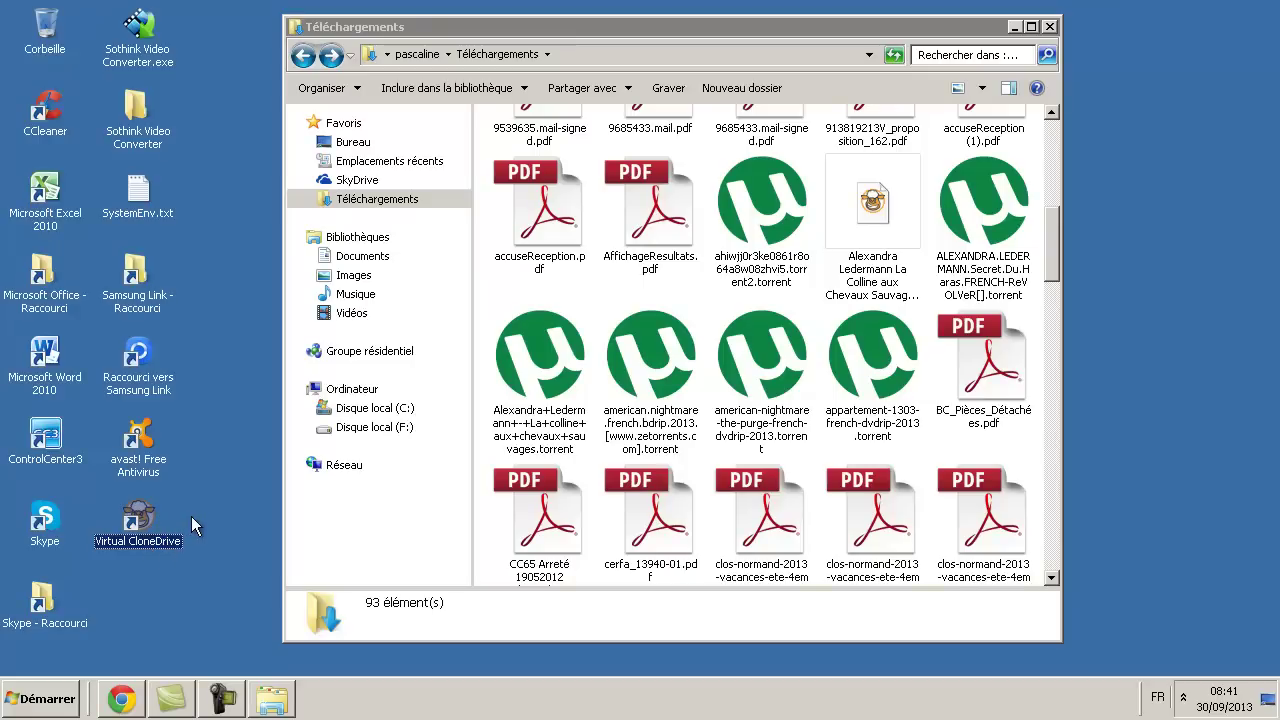
double_click(886, 211)
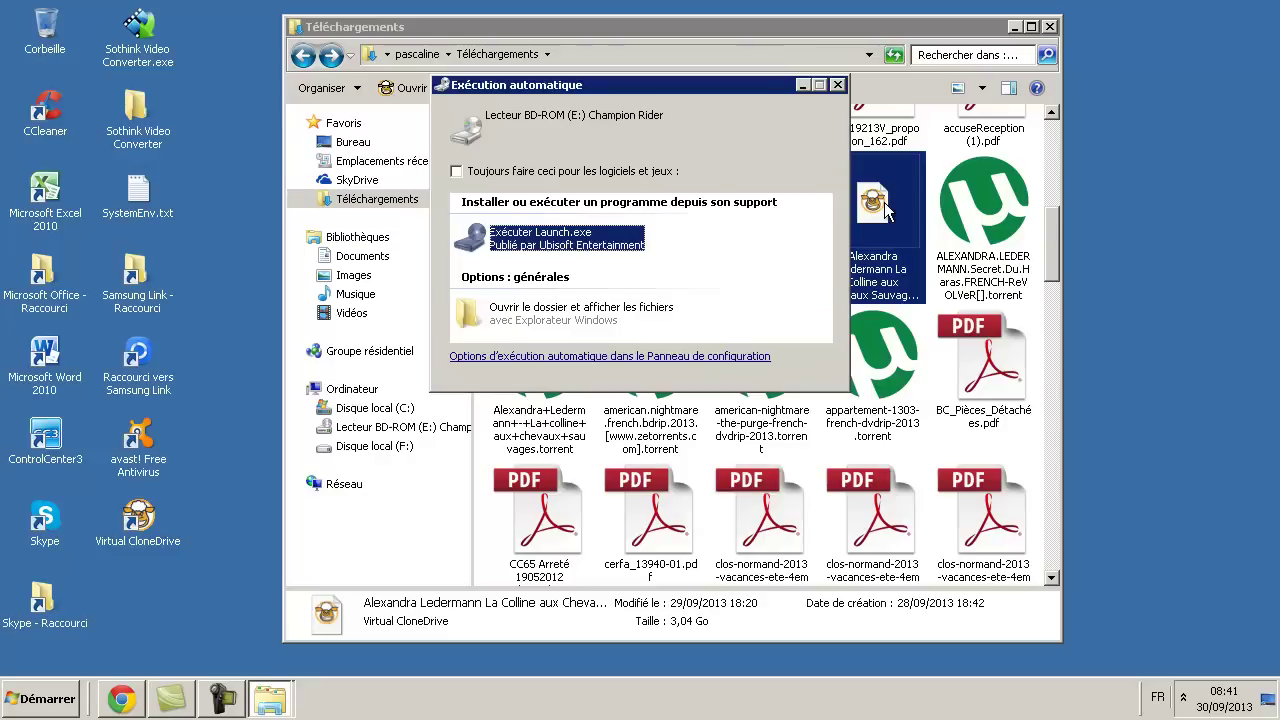
Step: Run Launch.exe and start installing La colline aux chevaux sauvages in Français (Standard), accepting the licence terms and default destination folder
click(555, 238)
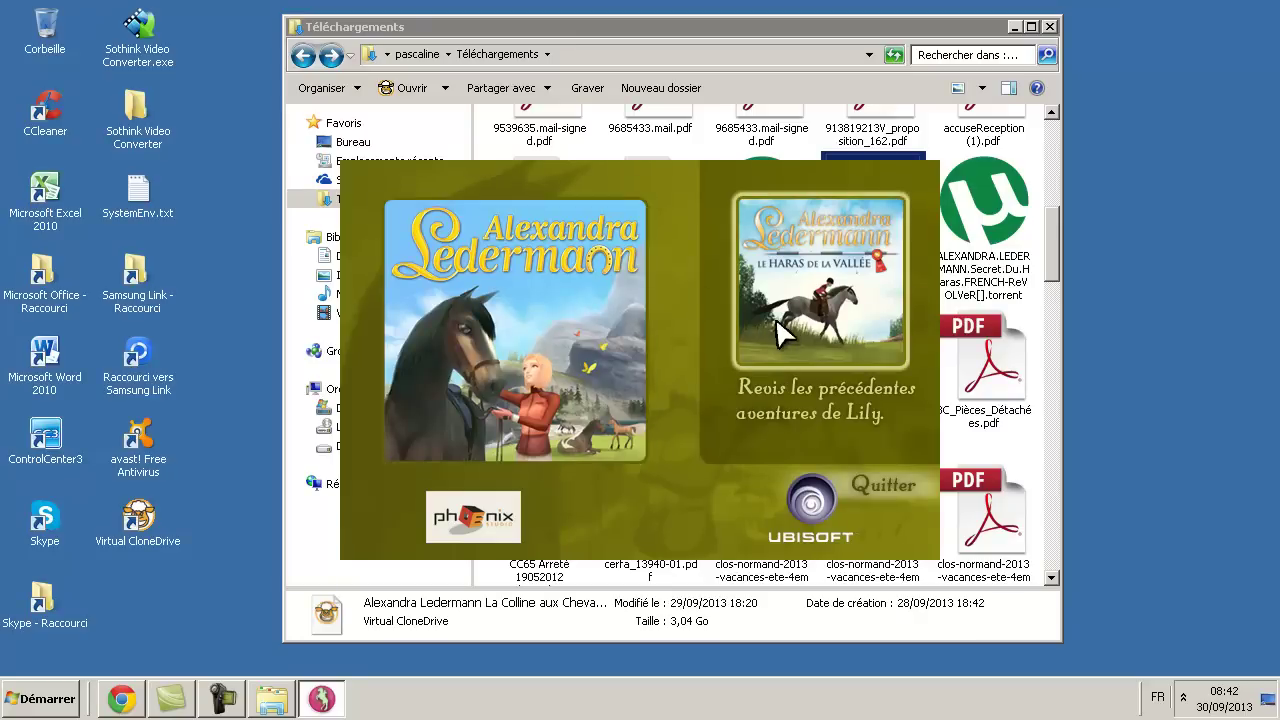
click(583, 360)
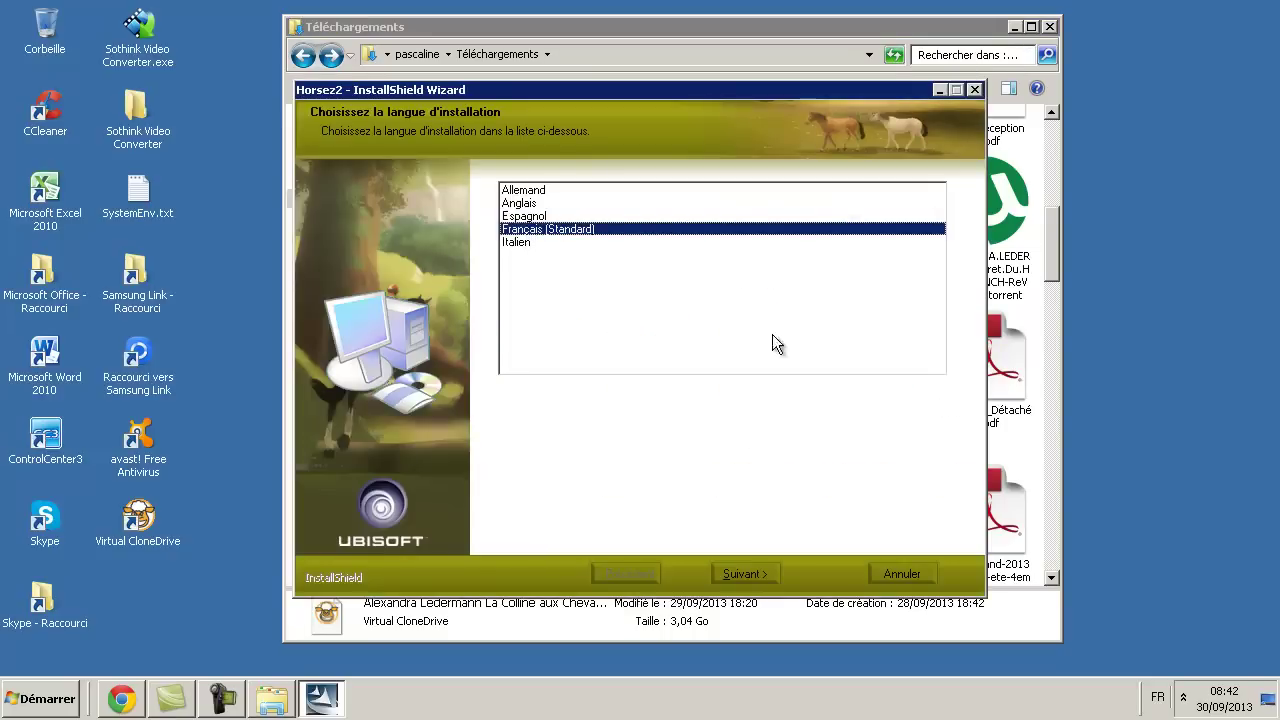
click(743, 573)
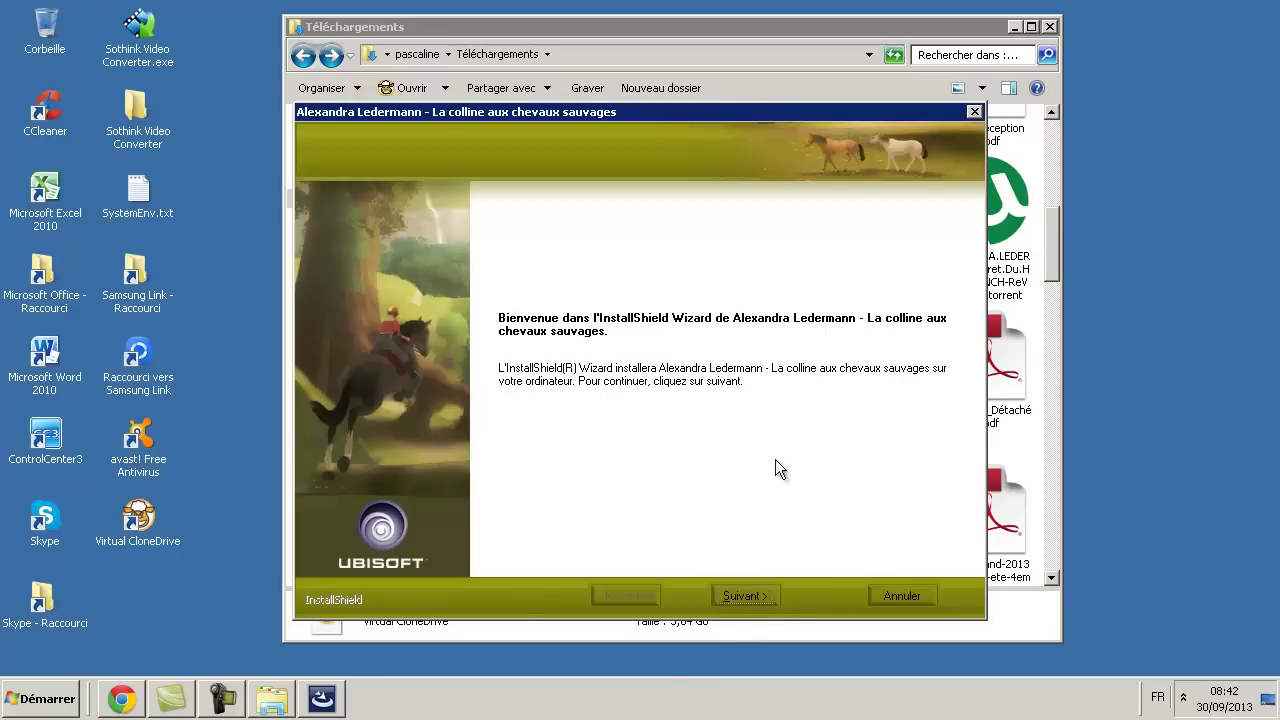
click(760, 599)
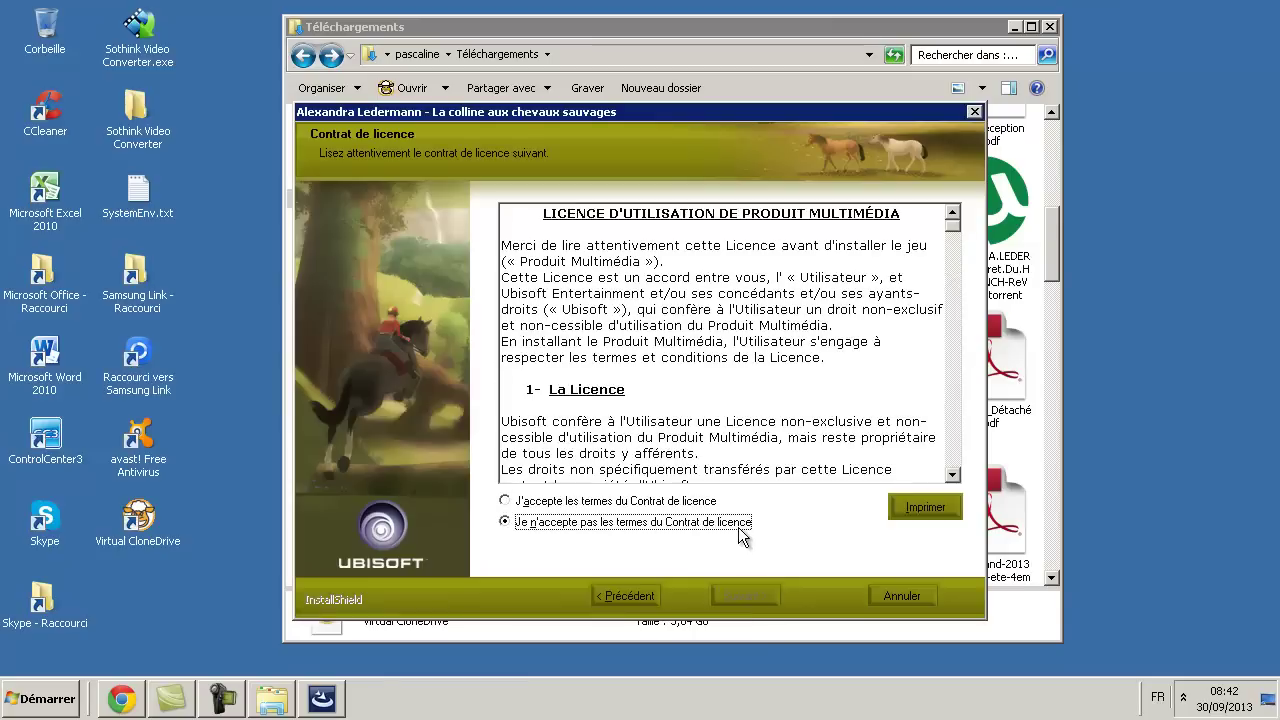
click(524, 502)
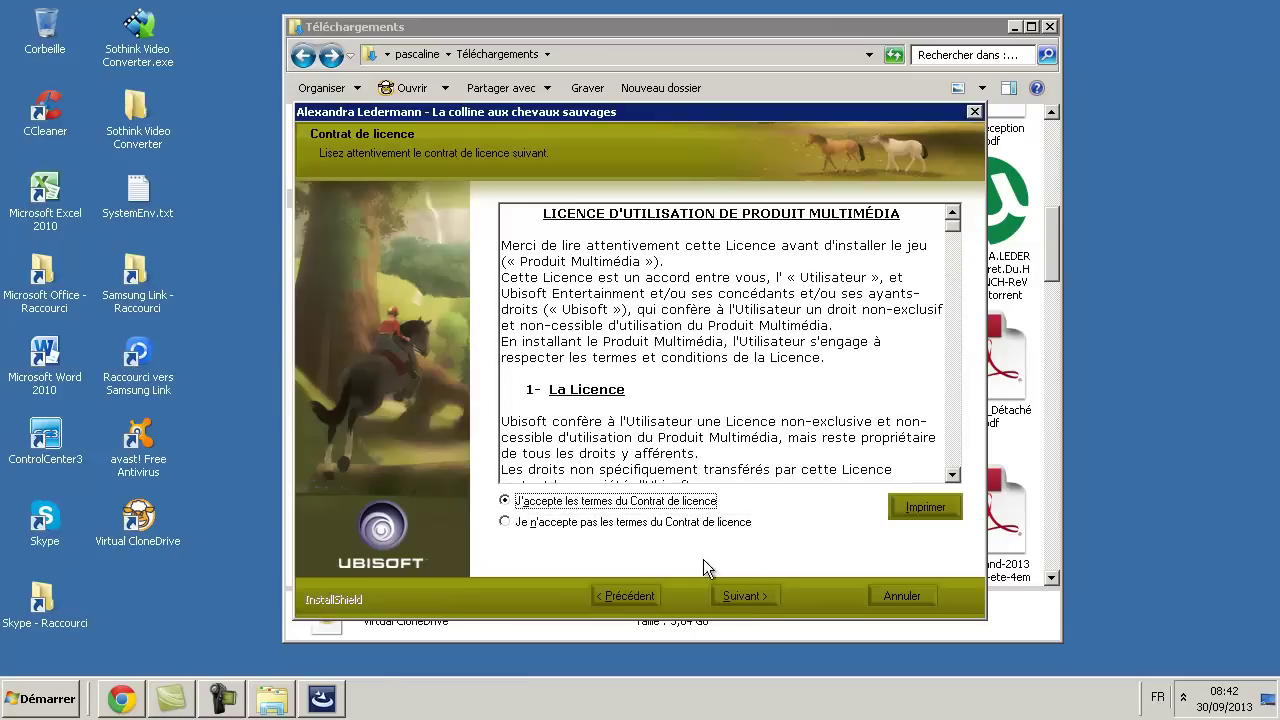
click(765, 596)
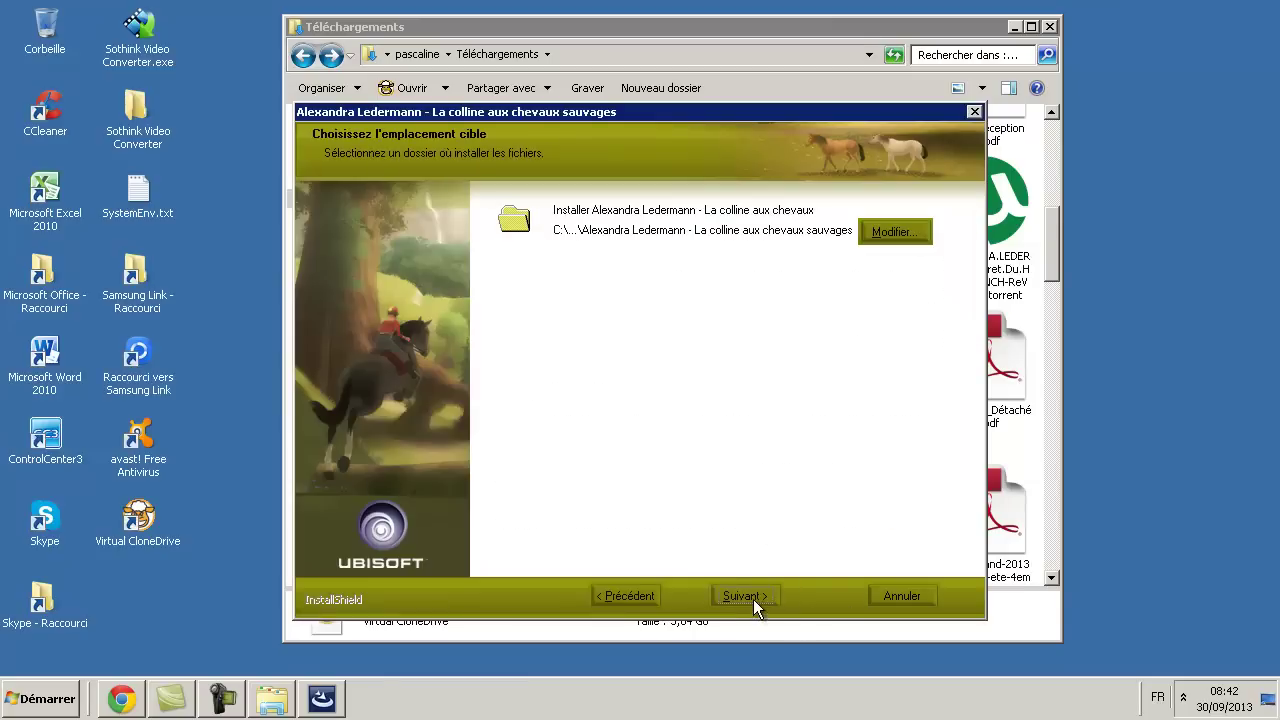
click(753, 599)
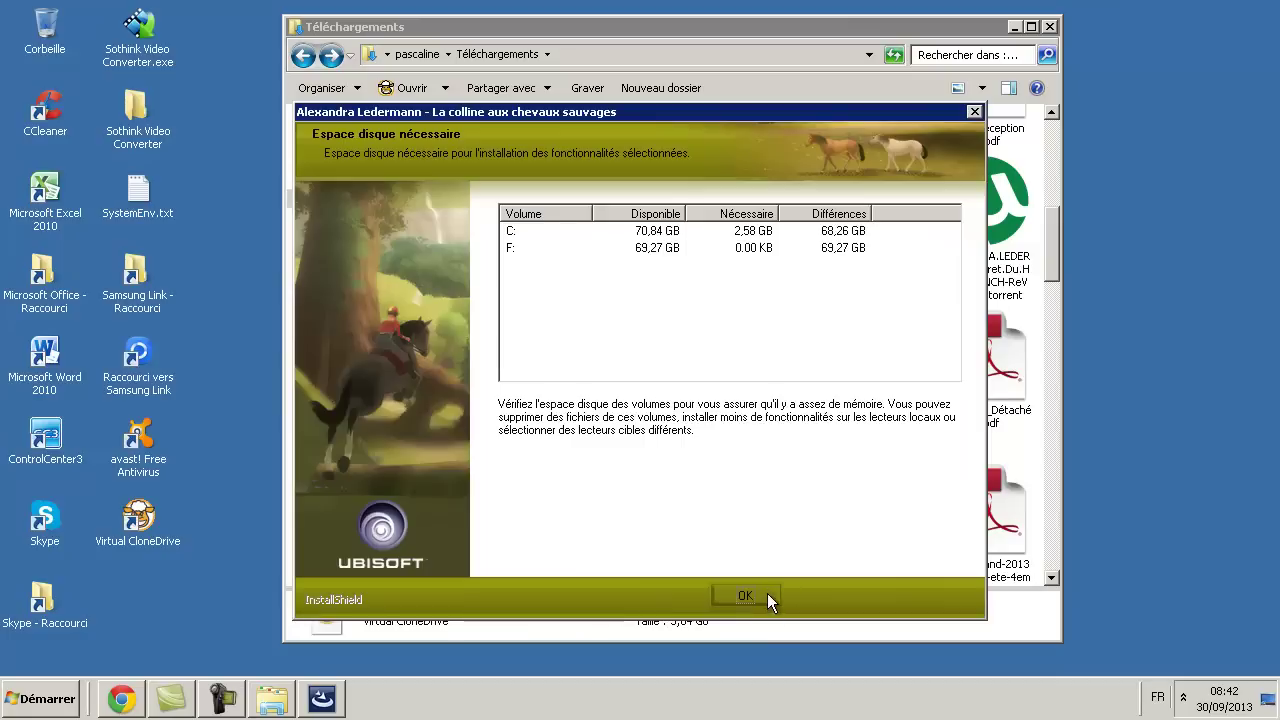
click(752, 595)
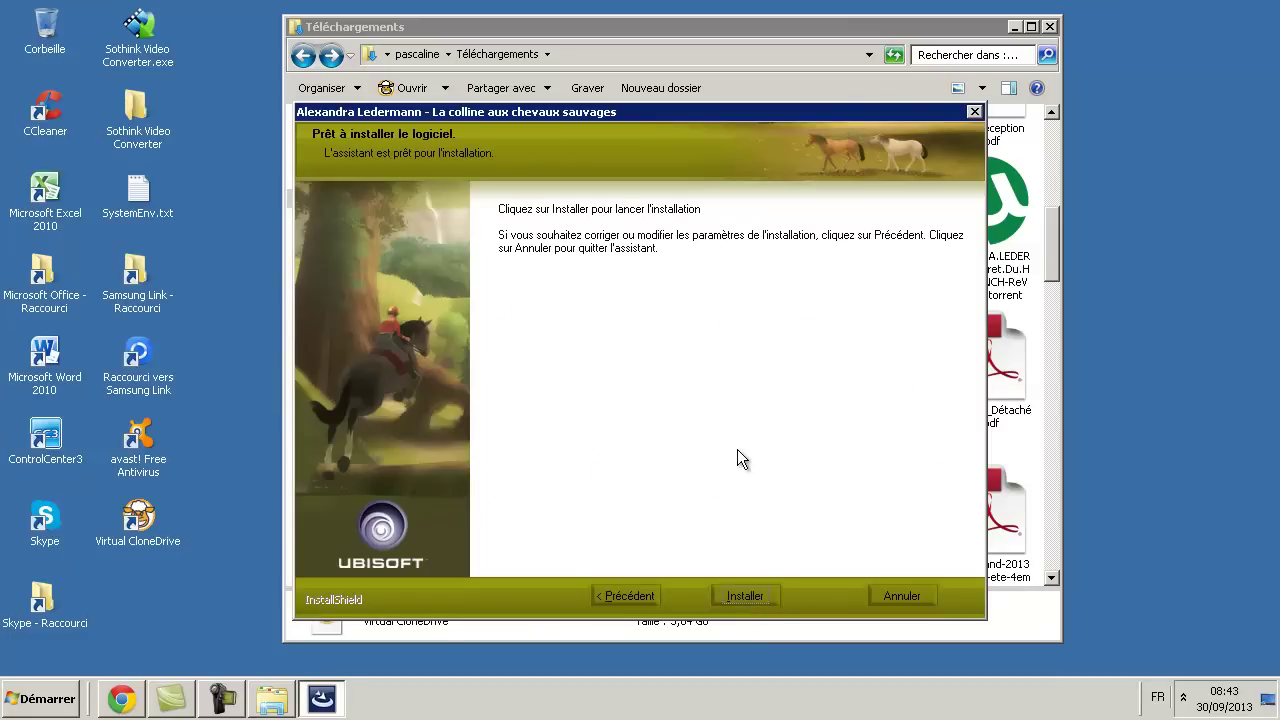
click(760, 597)
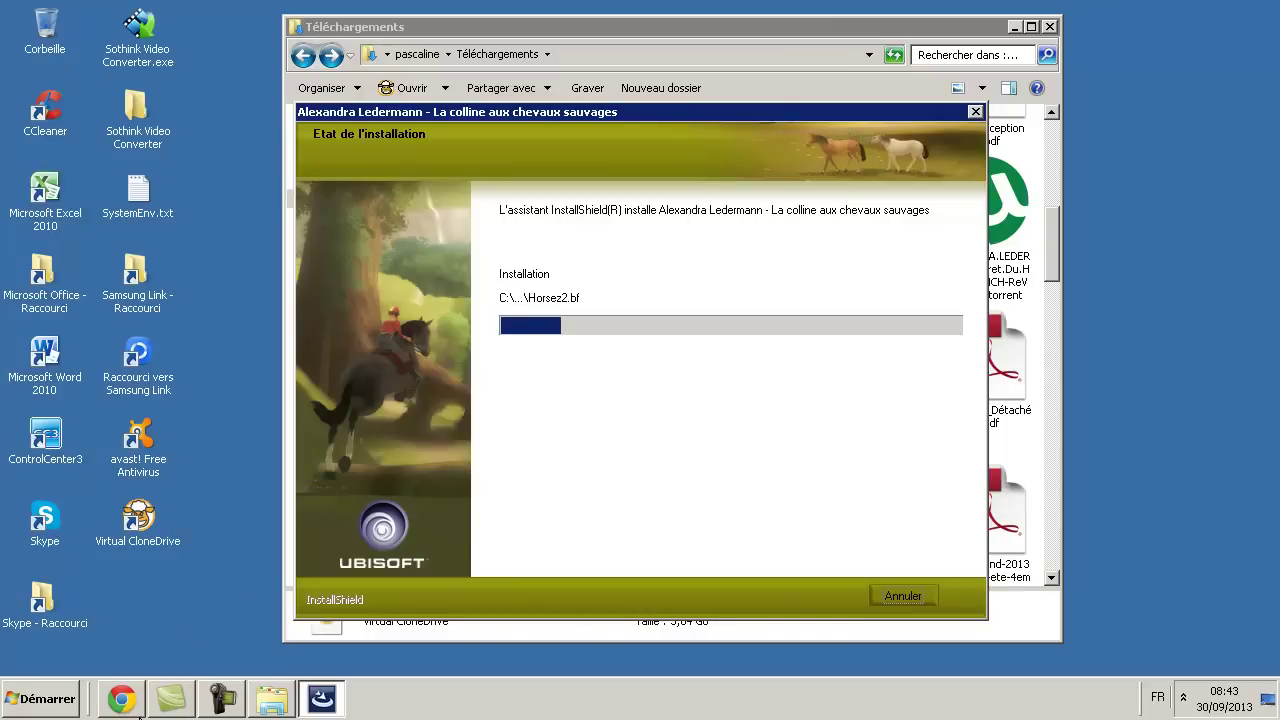
Step: Switch to Chrome to review the Torrentz sources and Picktorrent results for Alexandra Ledermann, and return to the Téléchargements window
click(128, 704)
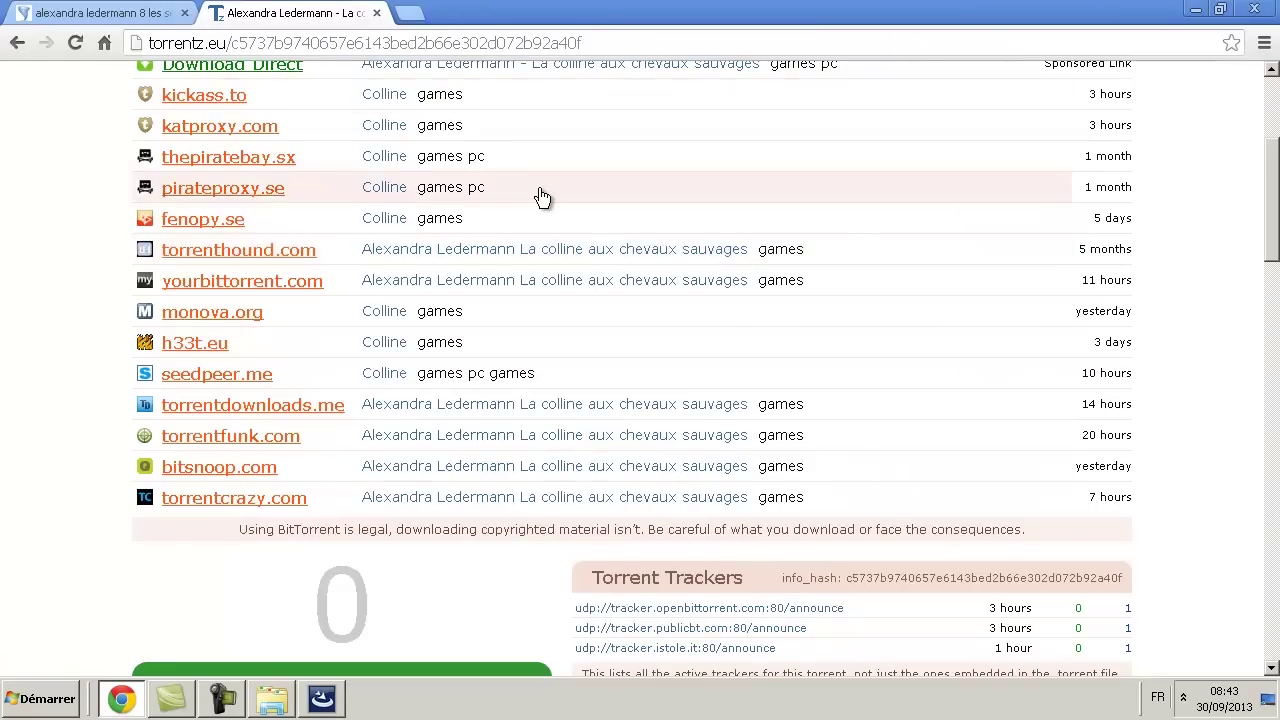
scroll(540, 195, up, 3)
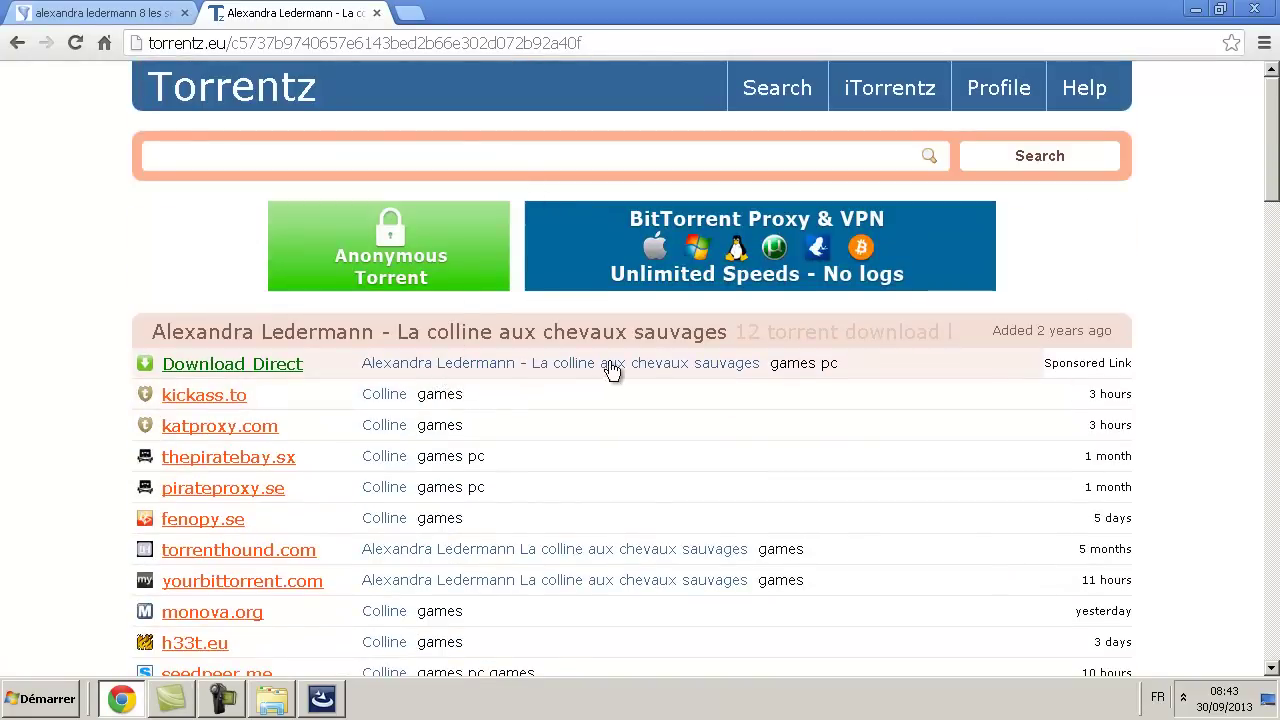
scroll(332, 376, down, 3)
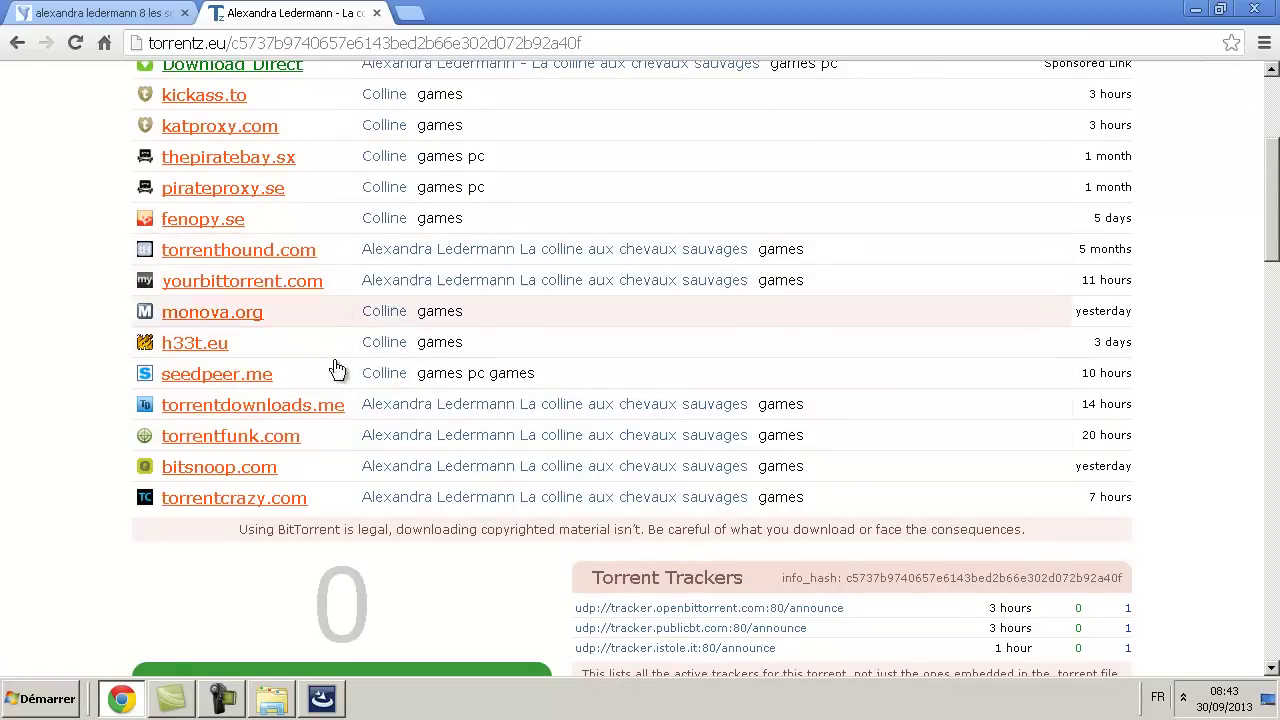
scroll(300, 330, up, 2)
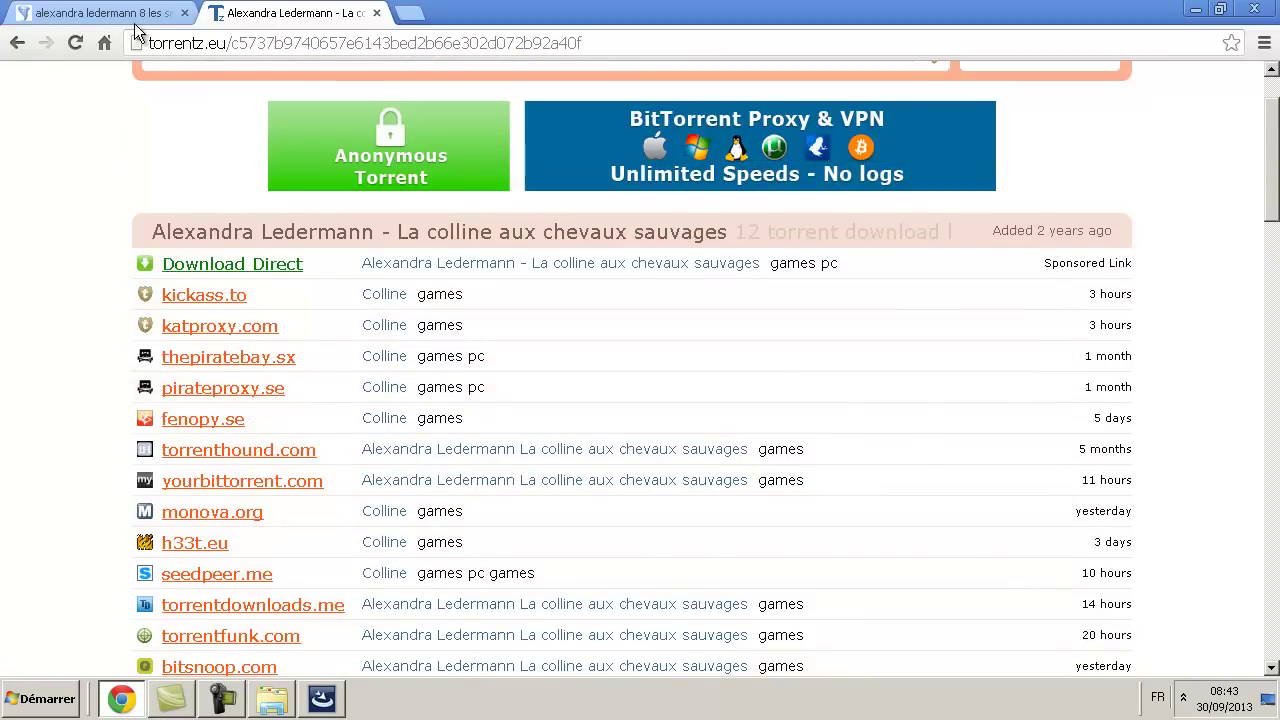
click(100, 13)
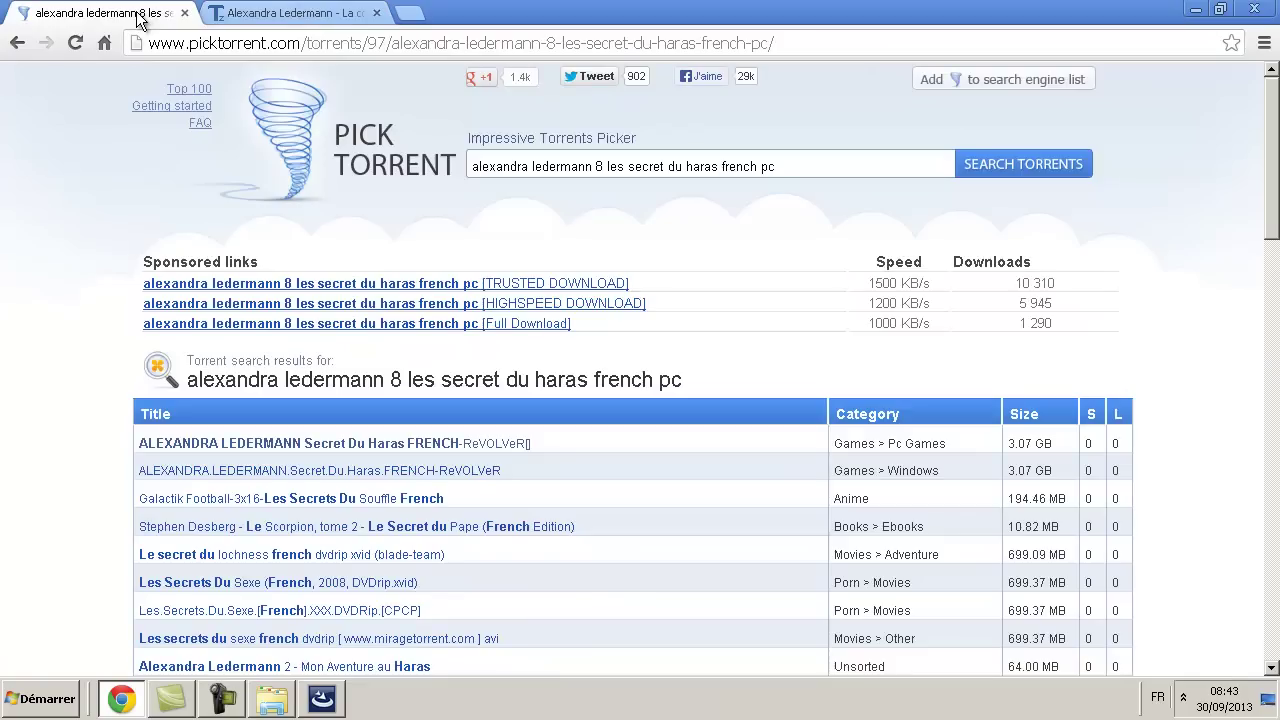
click(247, 11)
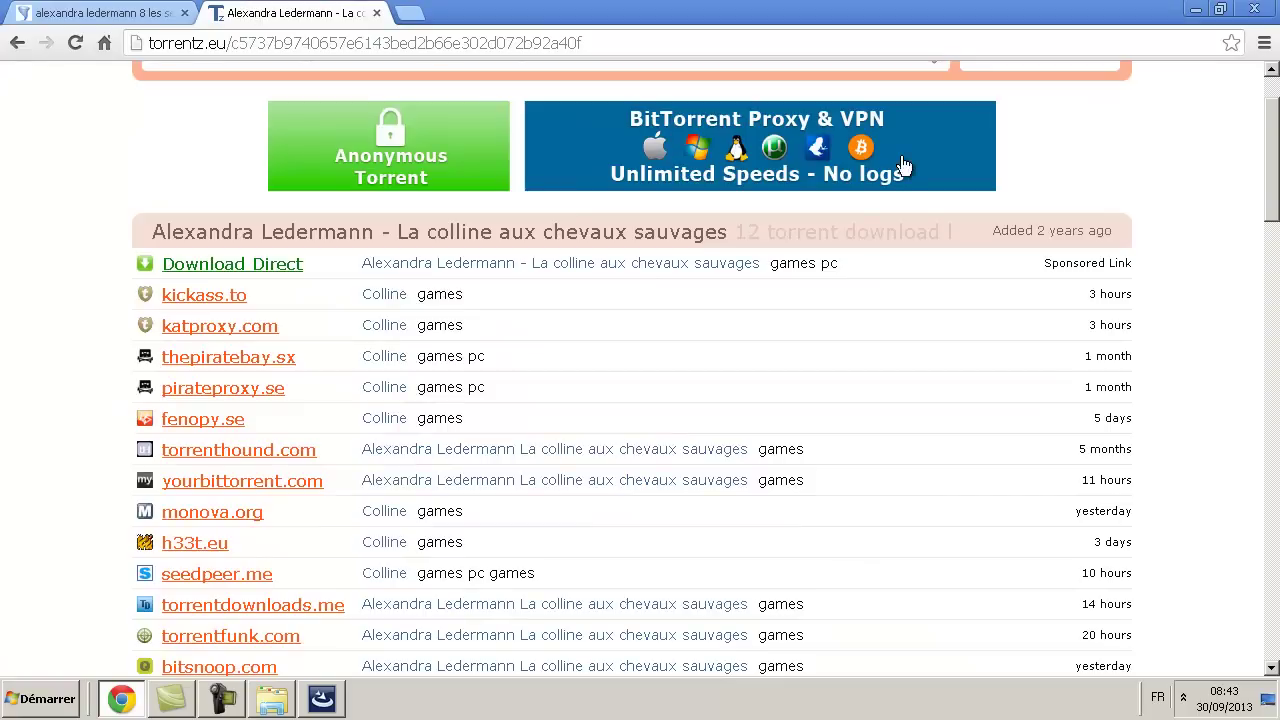
click(1199, 9)
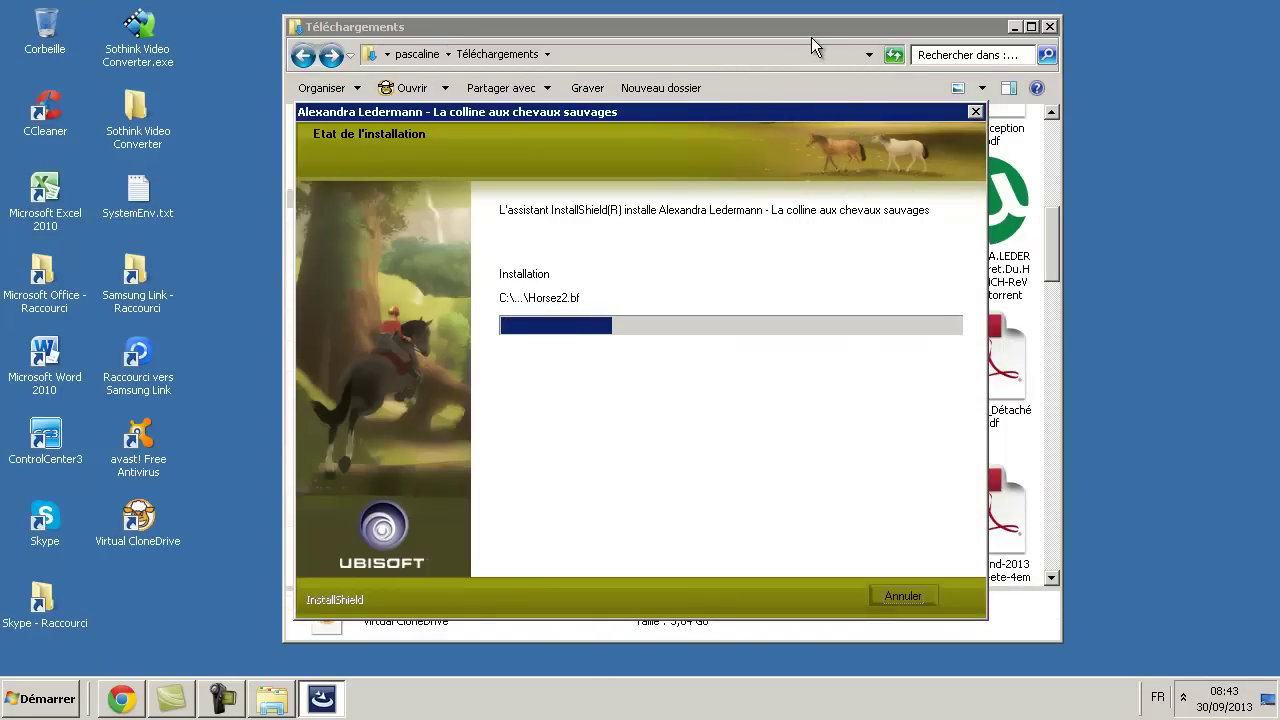
click(811, 30)
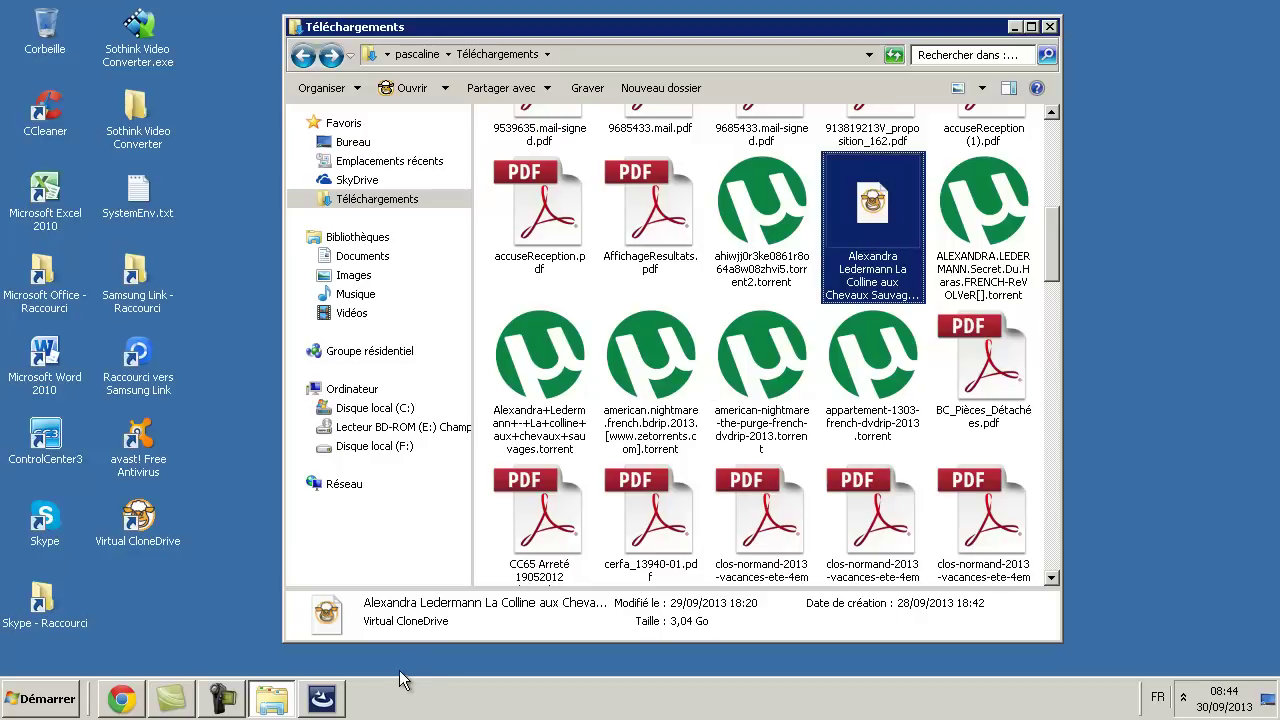
Step: Cancel the running installation of La colline aux chevaux sauvages and close its wizard
click(320, 700)
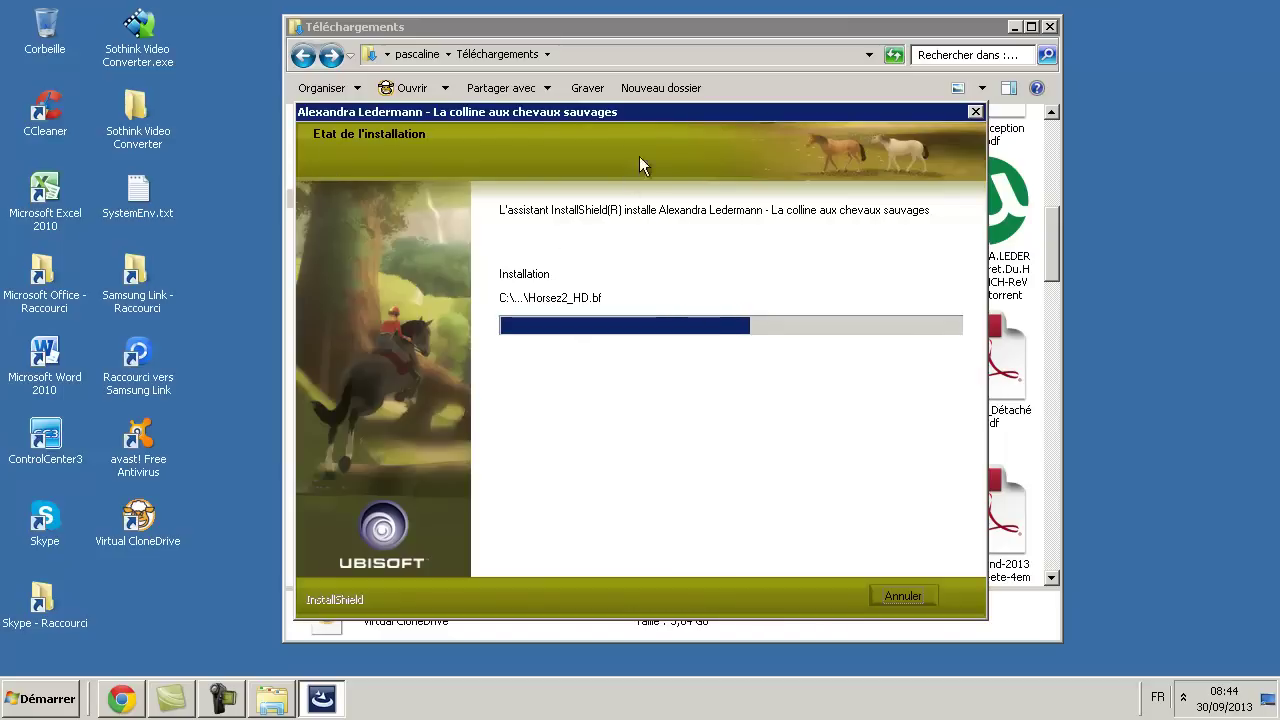
click(900, 596)
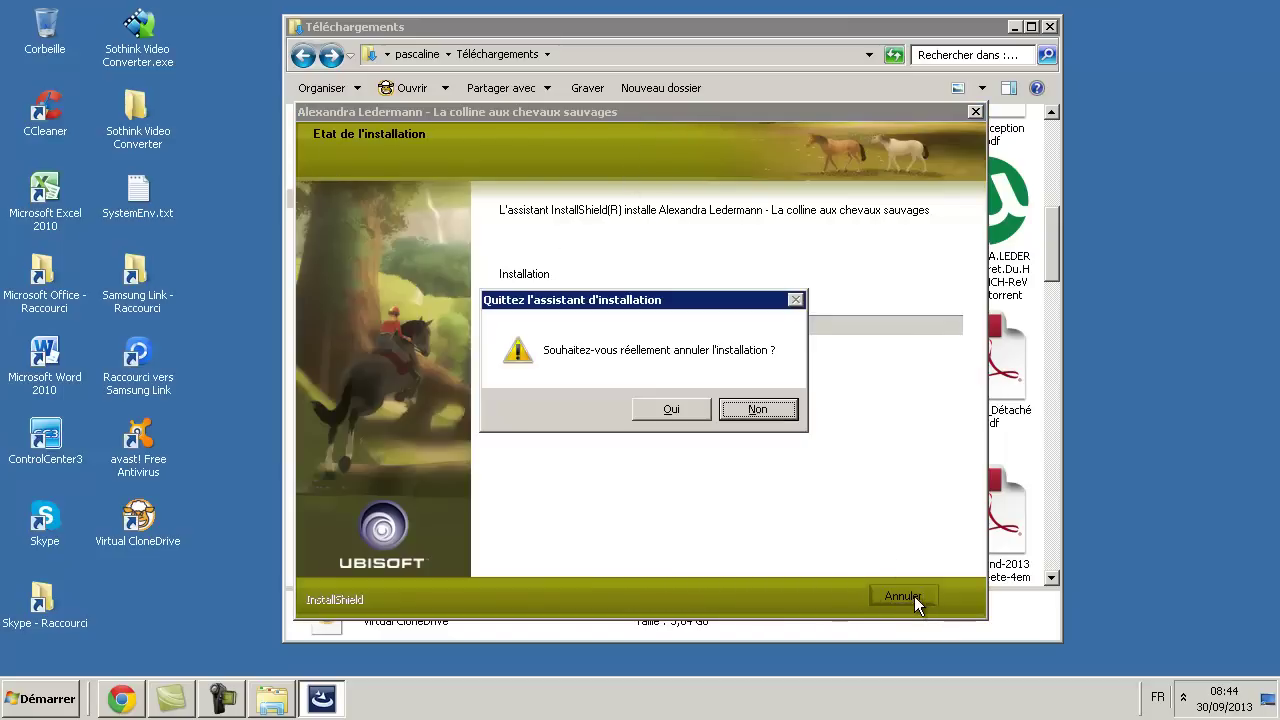
click(700, 414)
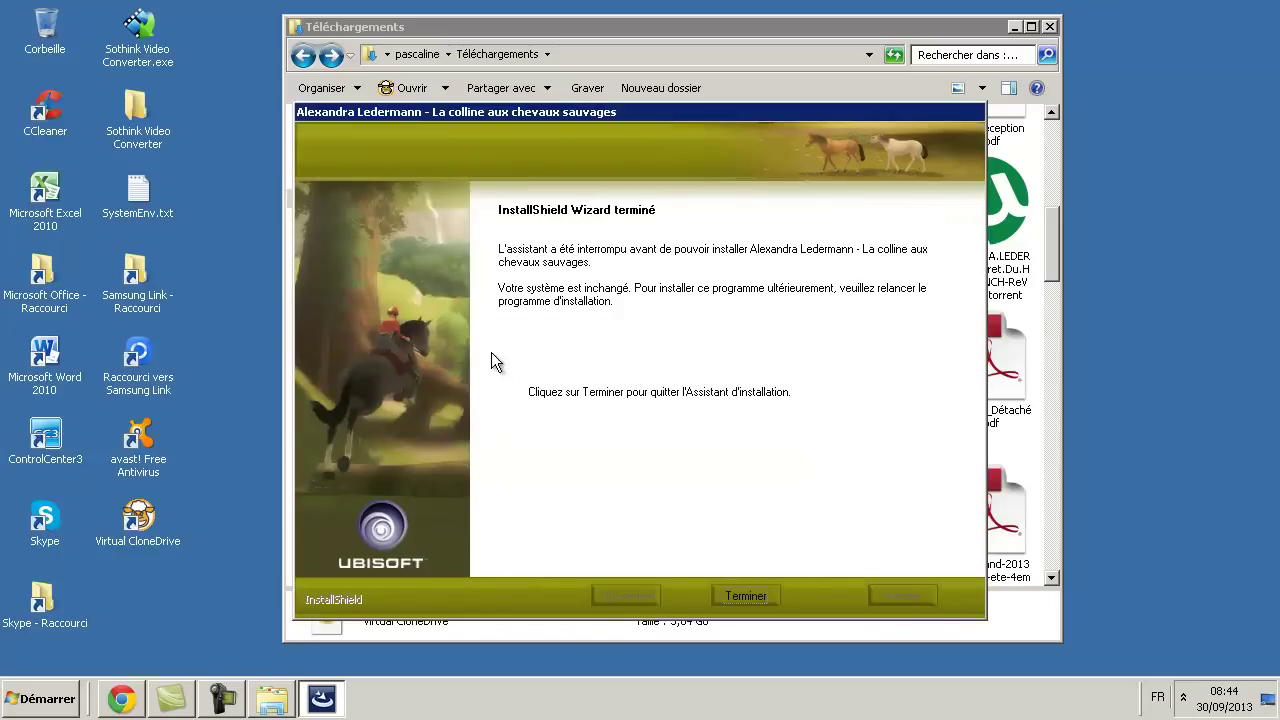
click(750, 598)
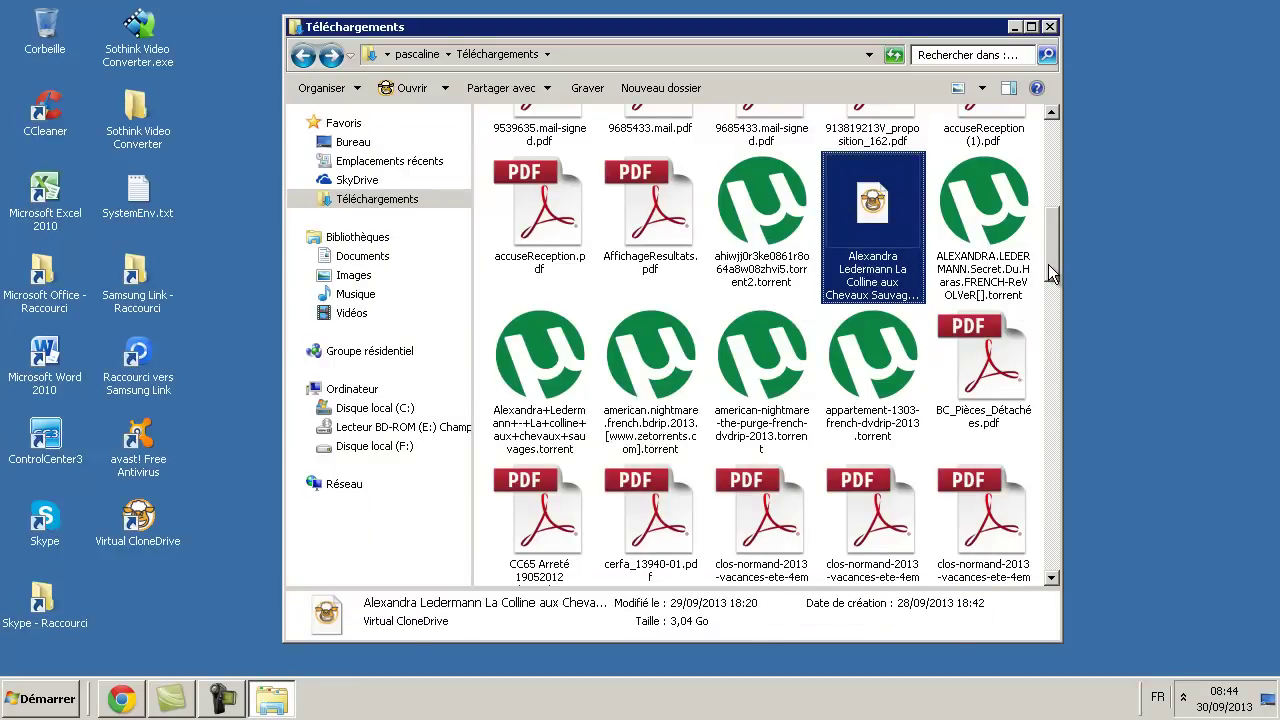
Step: Open the My Horse And Me 2 folder in Téléchargements and select the files Leeme.txt and myhorse2.r00
scroll(1050, 262, down, 1)
scroll(1046, 274, down, 10)
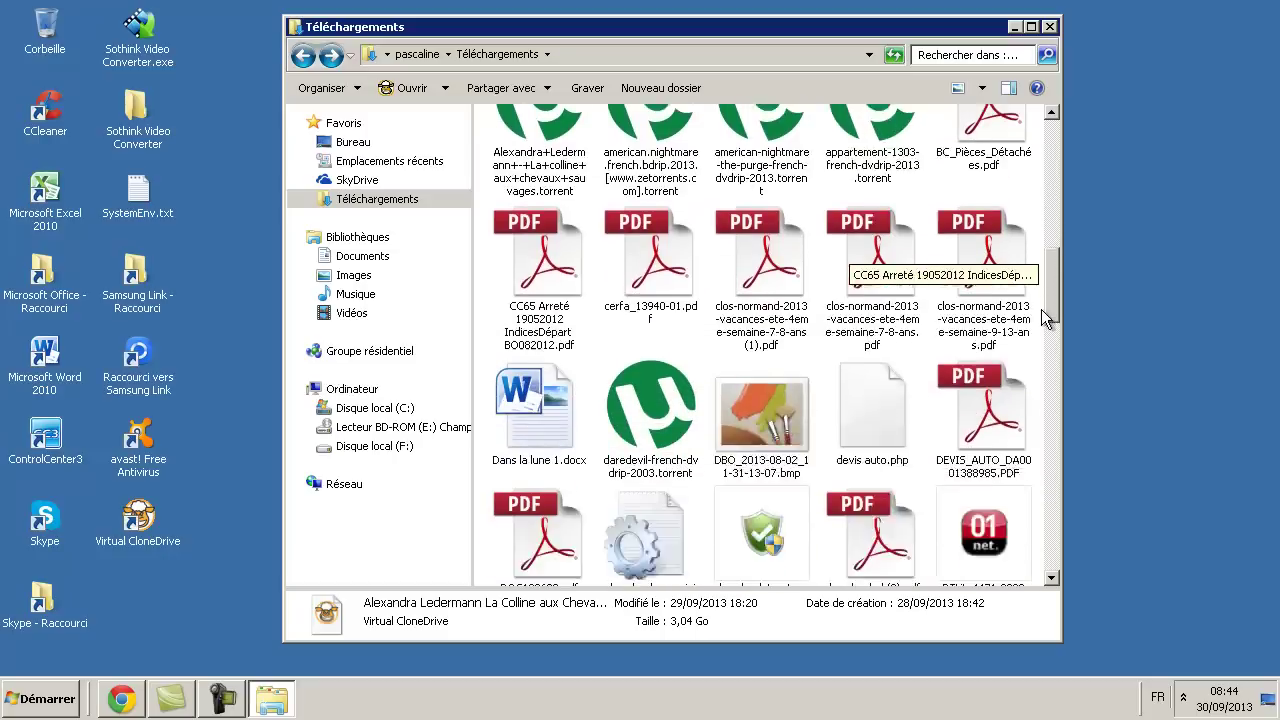
scroll(1035, 367, up, 10)
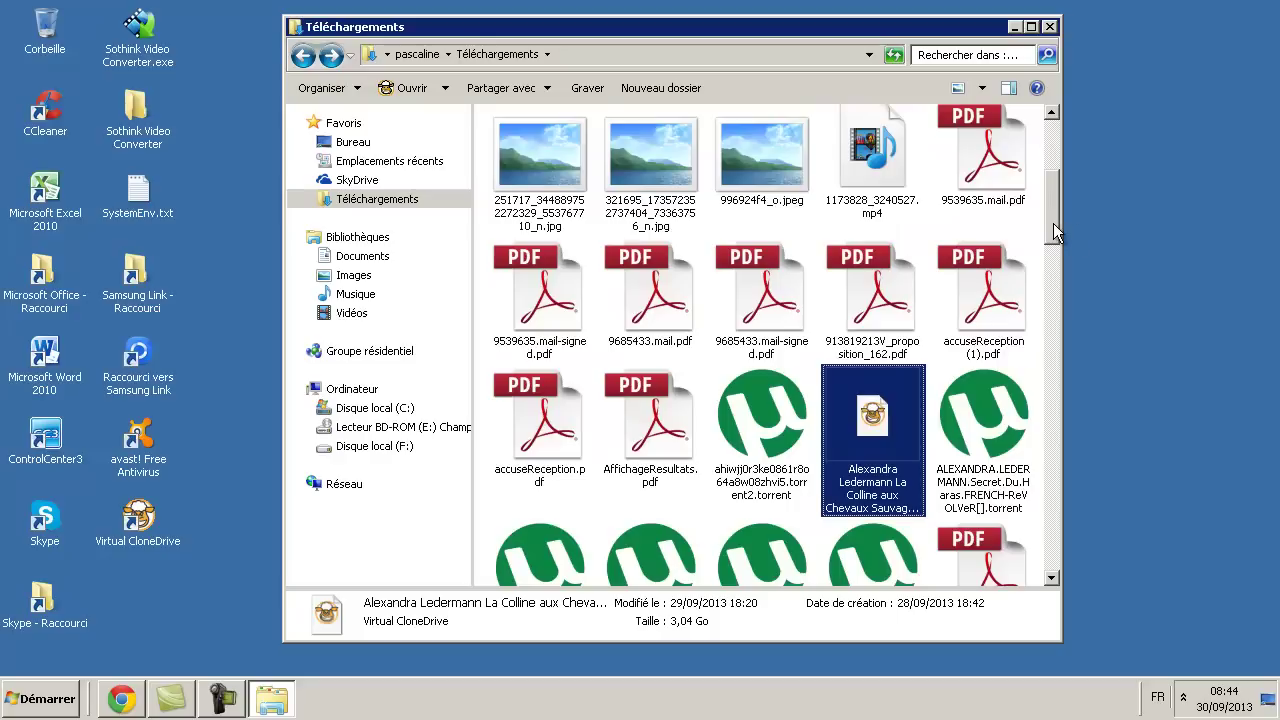
scroll(1060, 232, up, 5)
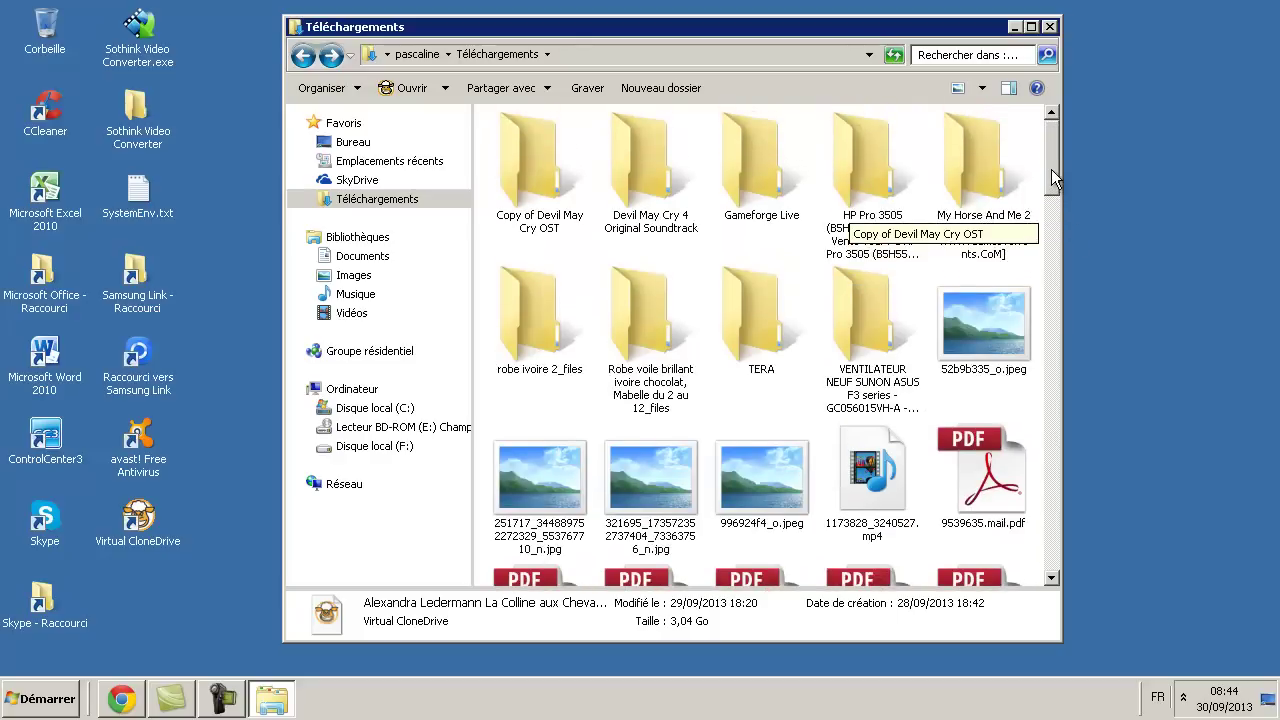
double_click(997, 180)
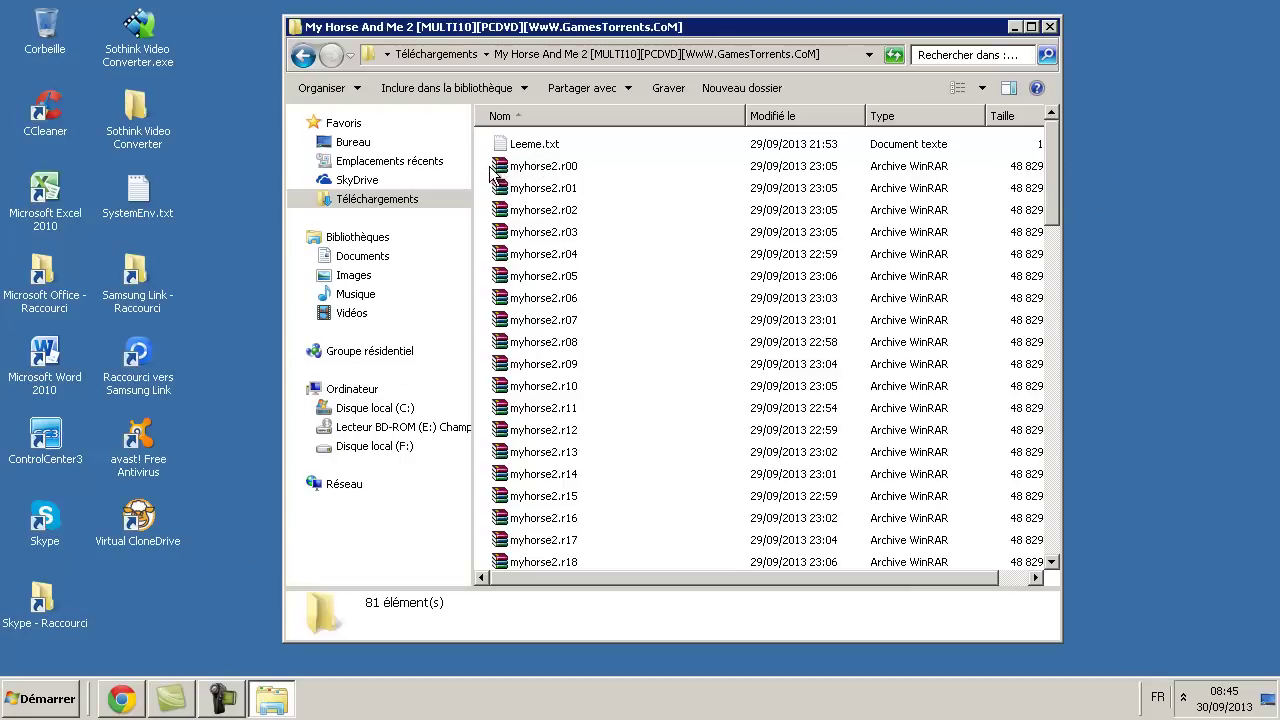
drag(477, 166, 618, 88)
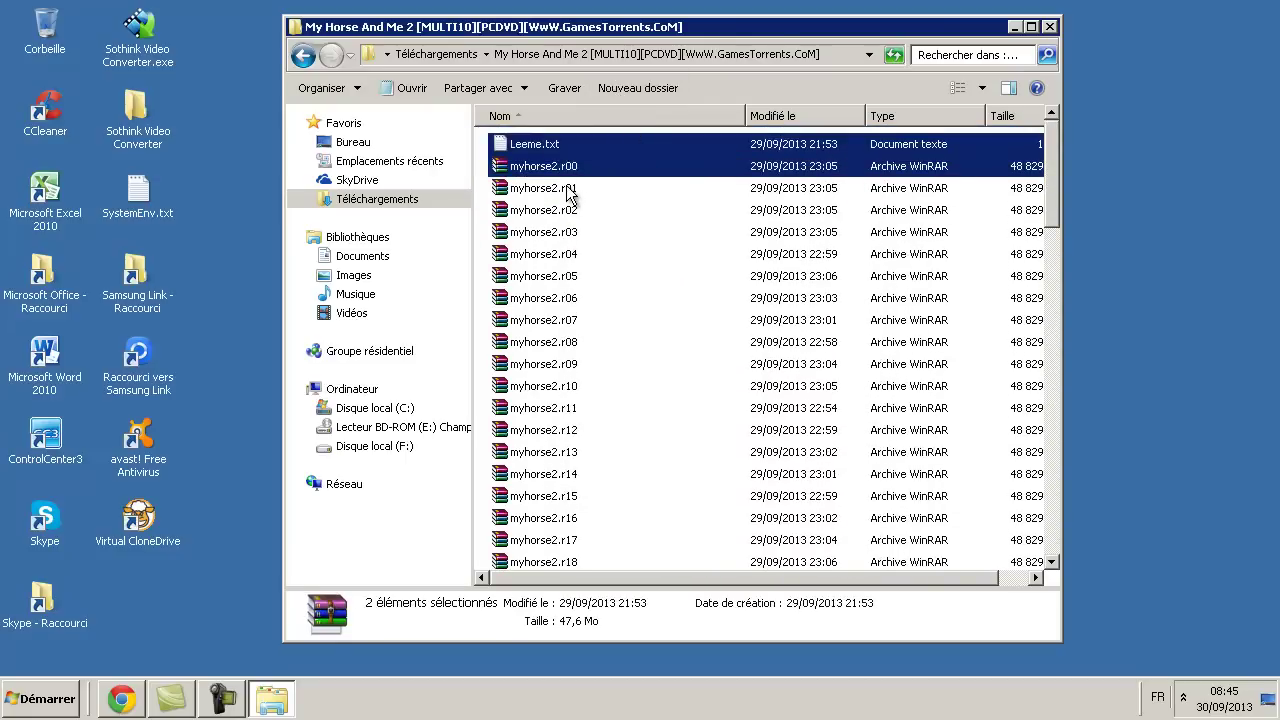
drag(690, 30, 590, 20)
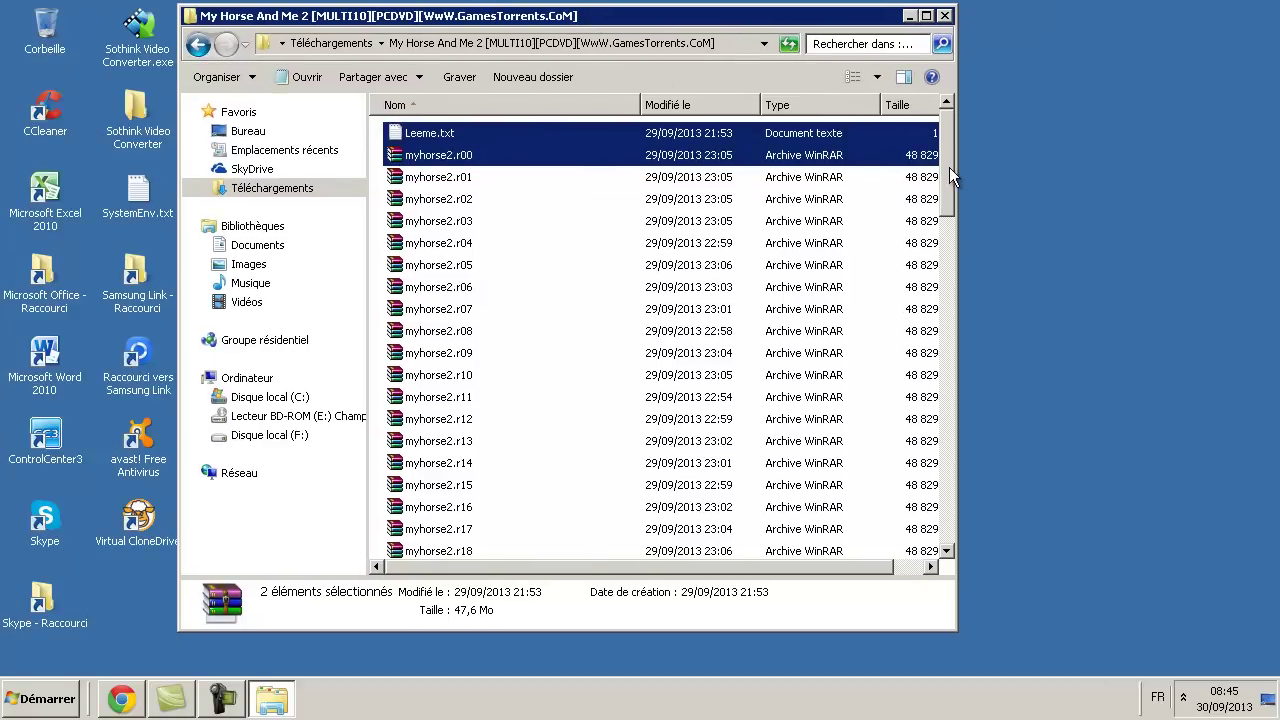
Step: Extract the multi-part archive from myhorse2.r01 into the current folder
scroll(885, 150, down, 1)
scroll(880, 145, up, 1)
click(463, 184)
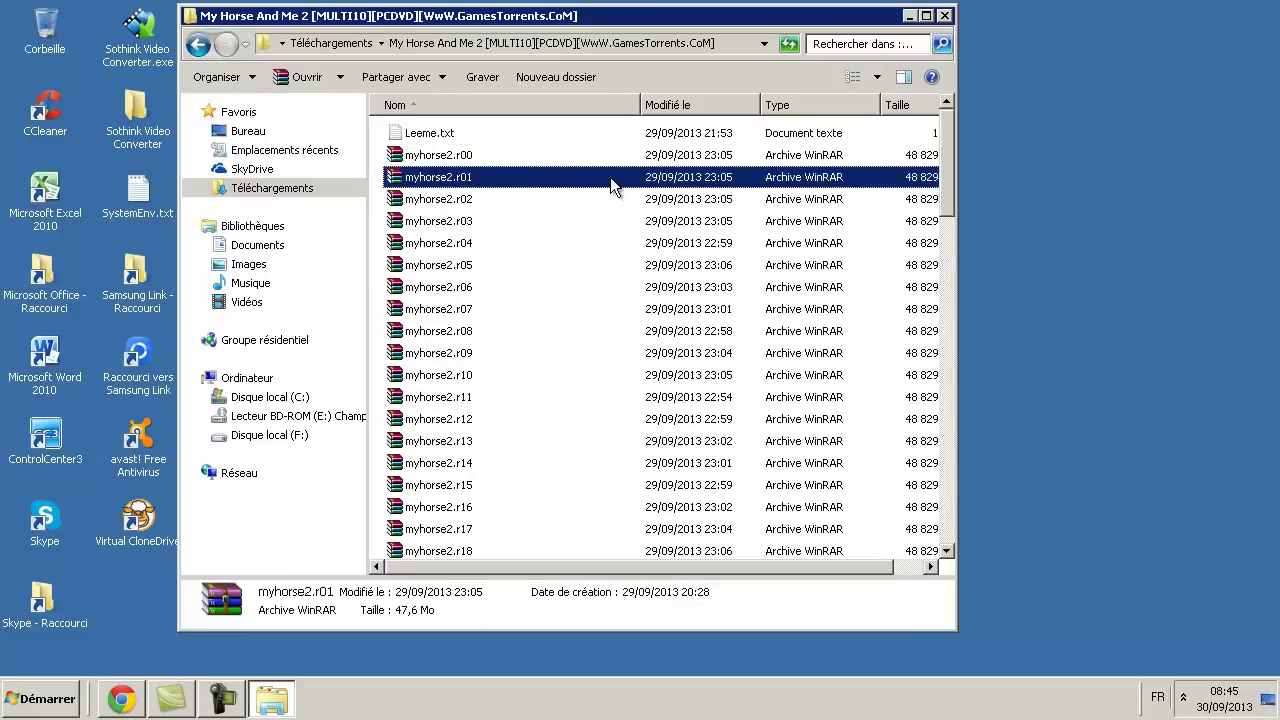
right_click(433, 187)
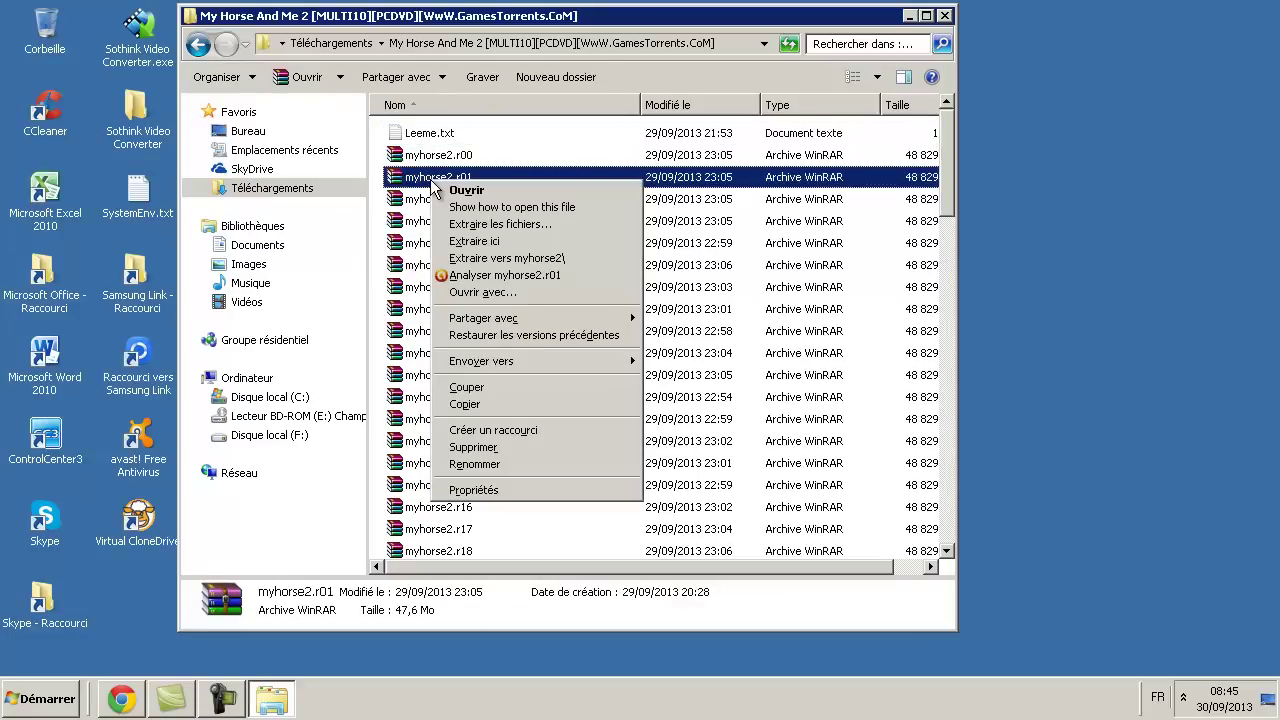
click(418, 180)
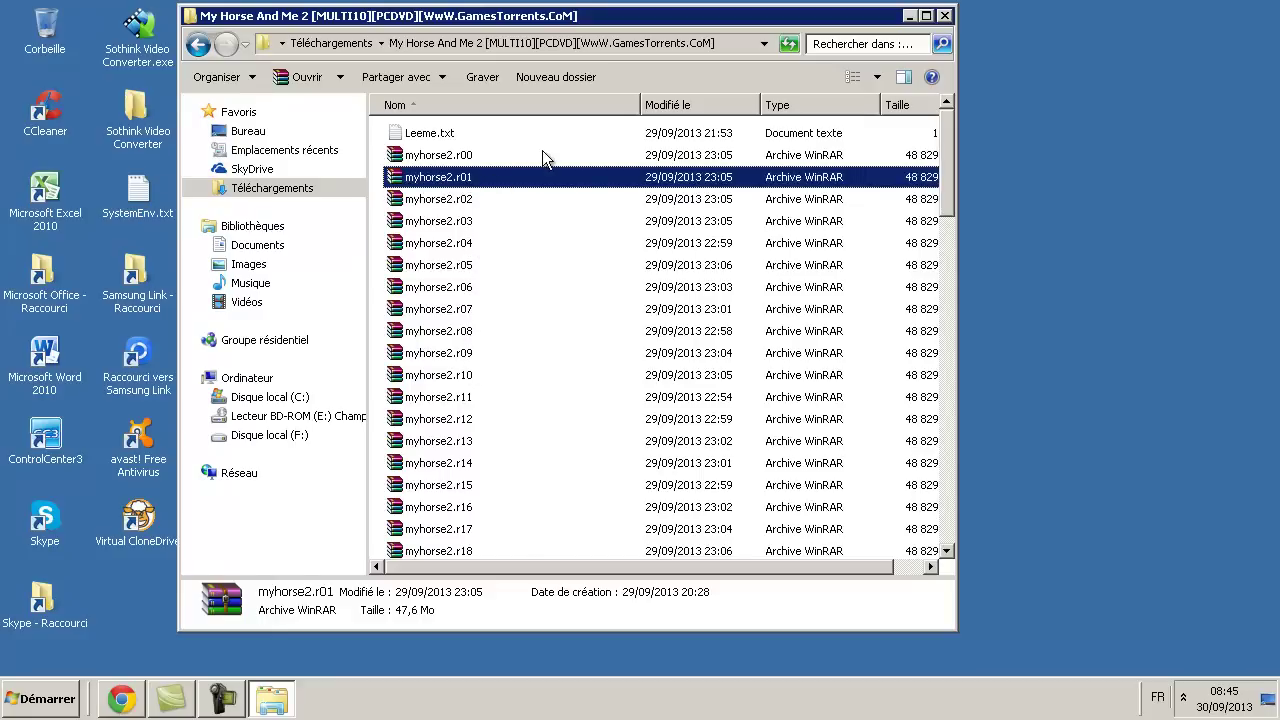
click(466, 138)
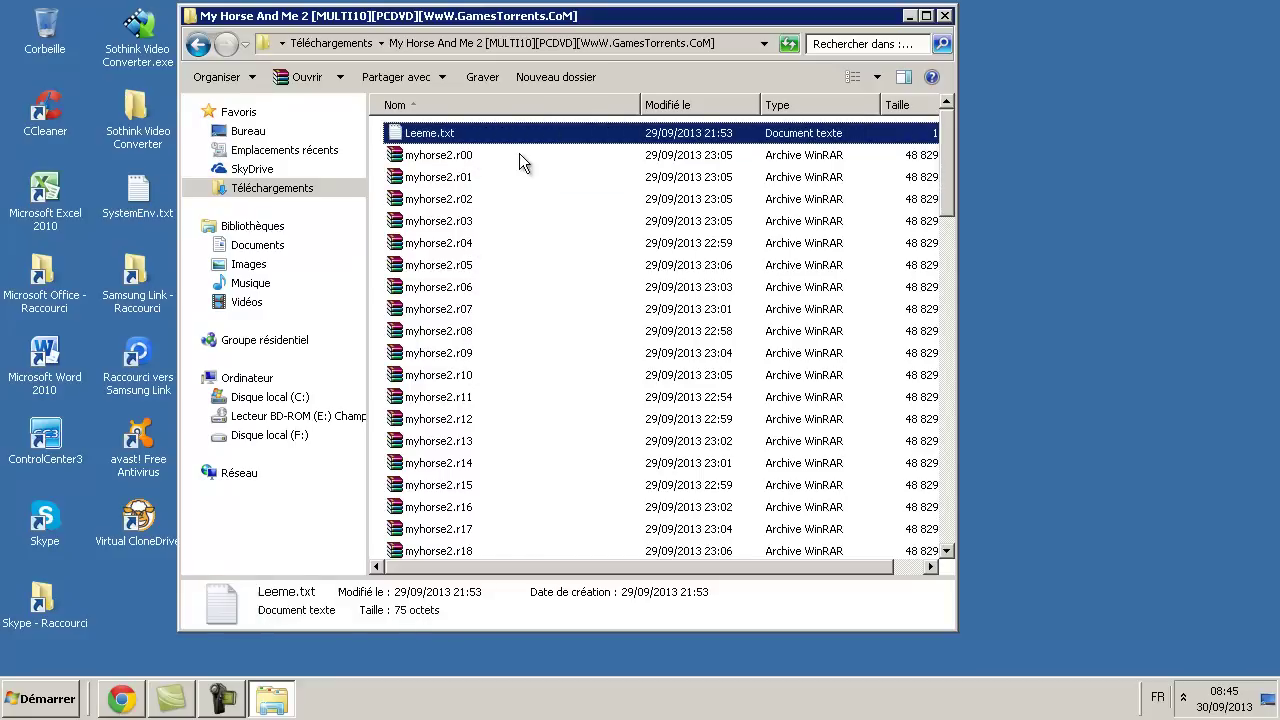
click(462, 160)
click(462, 178)
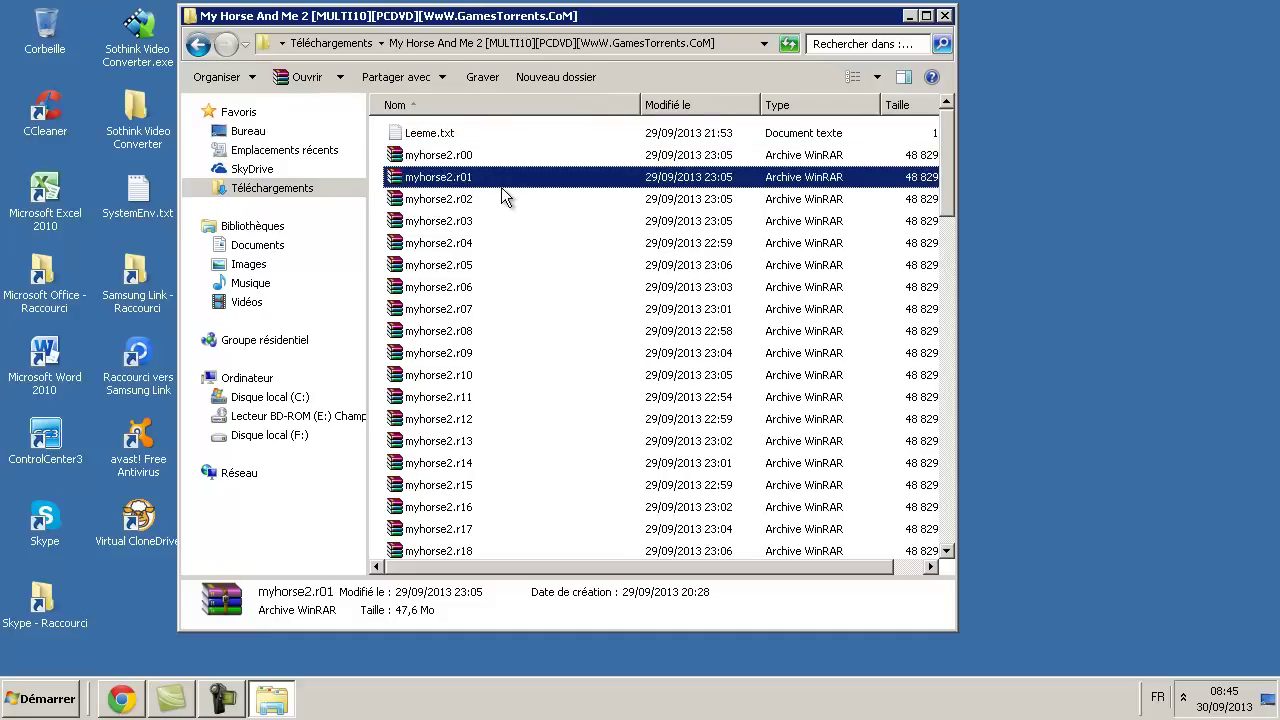
right_click(467, 179)
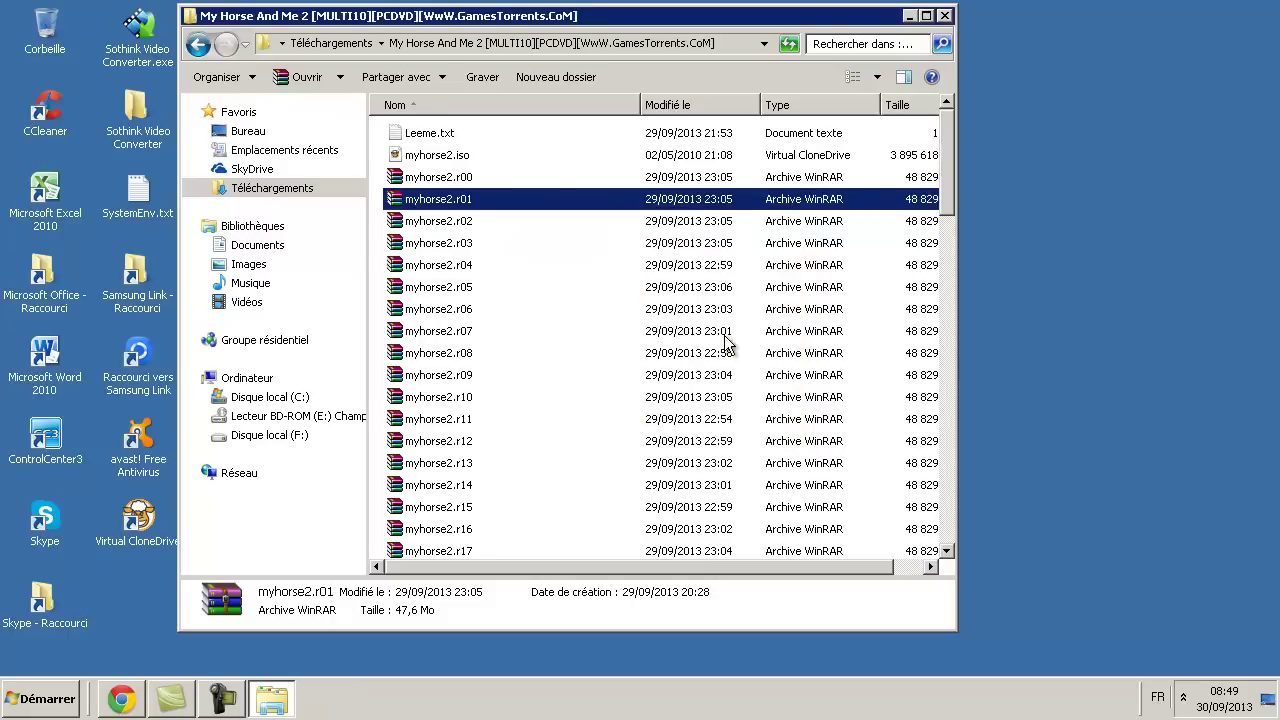
Step: Delete all archive parts from myhorse2.r00 to myhorse2.rar, keeping myhorse2.iso, and skip the in-use file myhorse2.r68
mouse_move(953, 165)
mouse_down()
mouse_move(952, 330)
mouse_move(952, 150)
mouse_up()
click(420, 182)
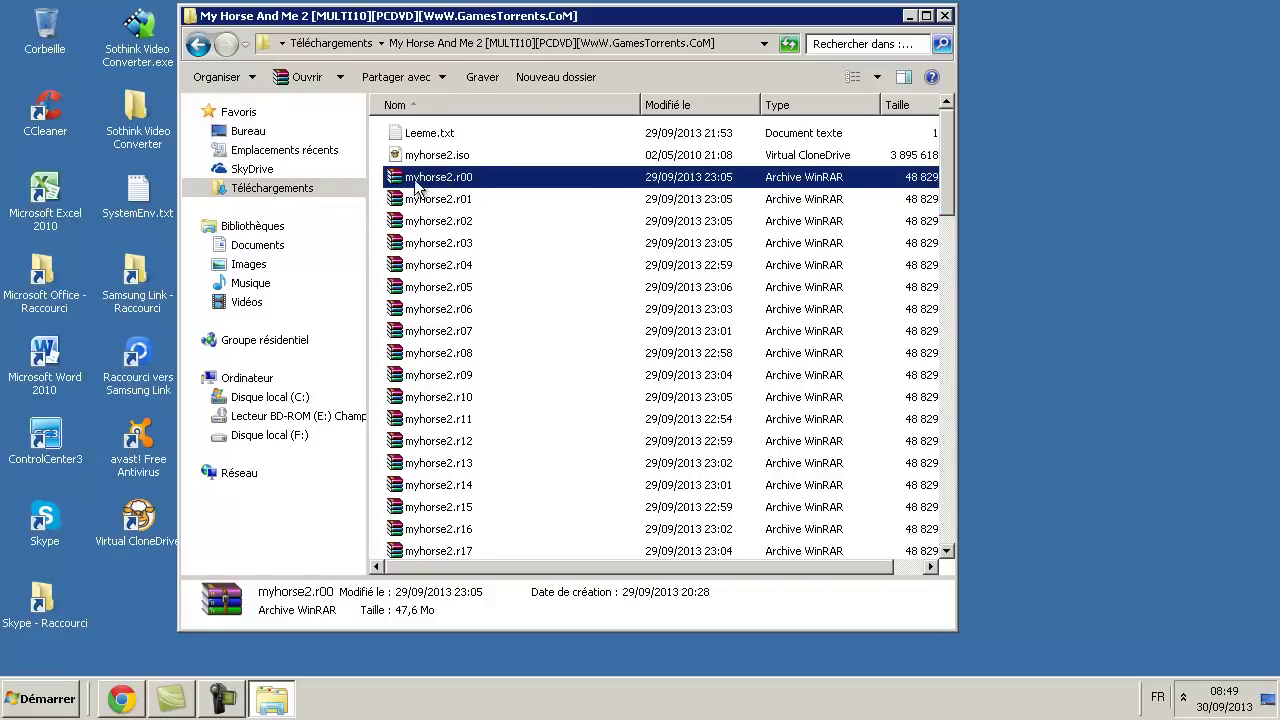
drag(380, 175, 507, 583)
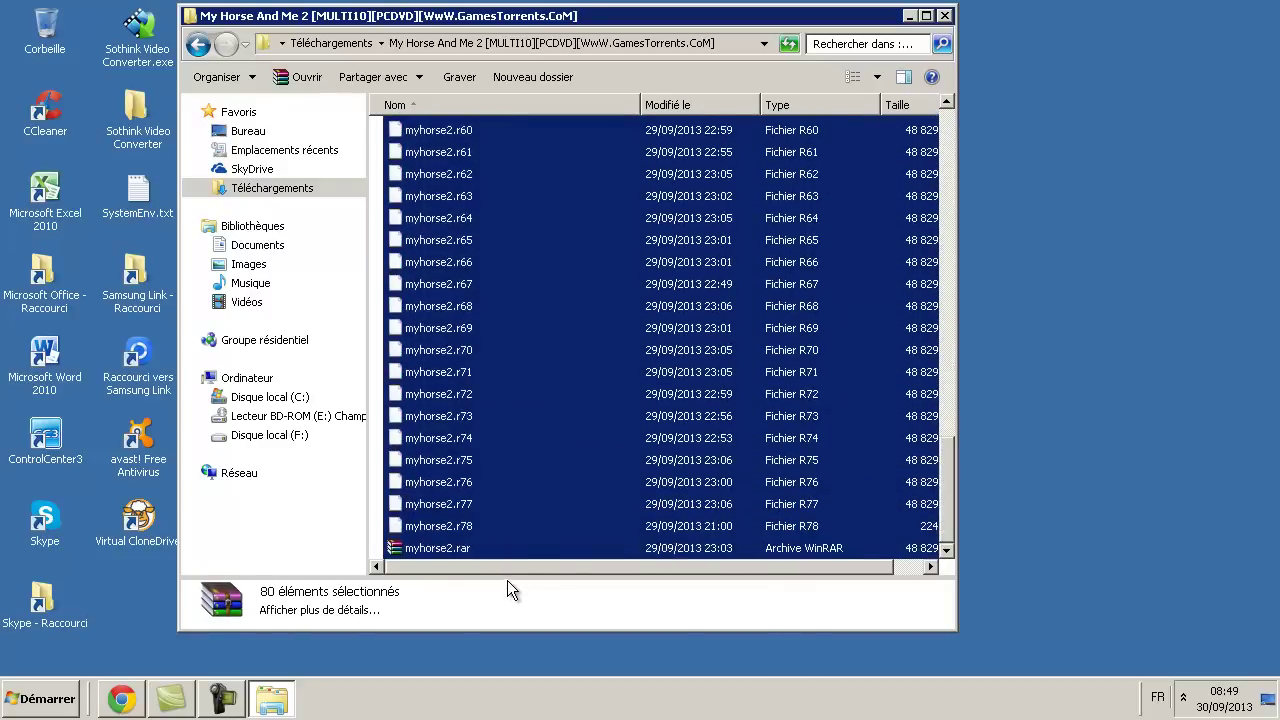
right_click(534, 262)
click(637, 550)
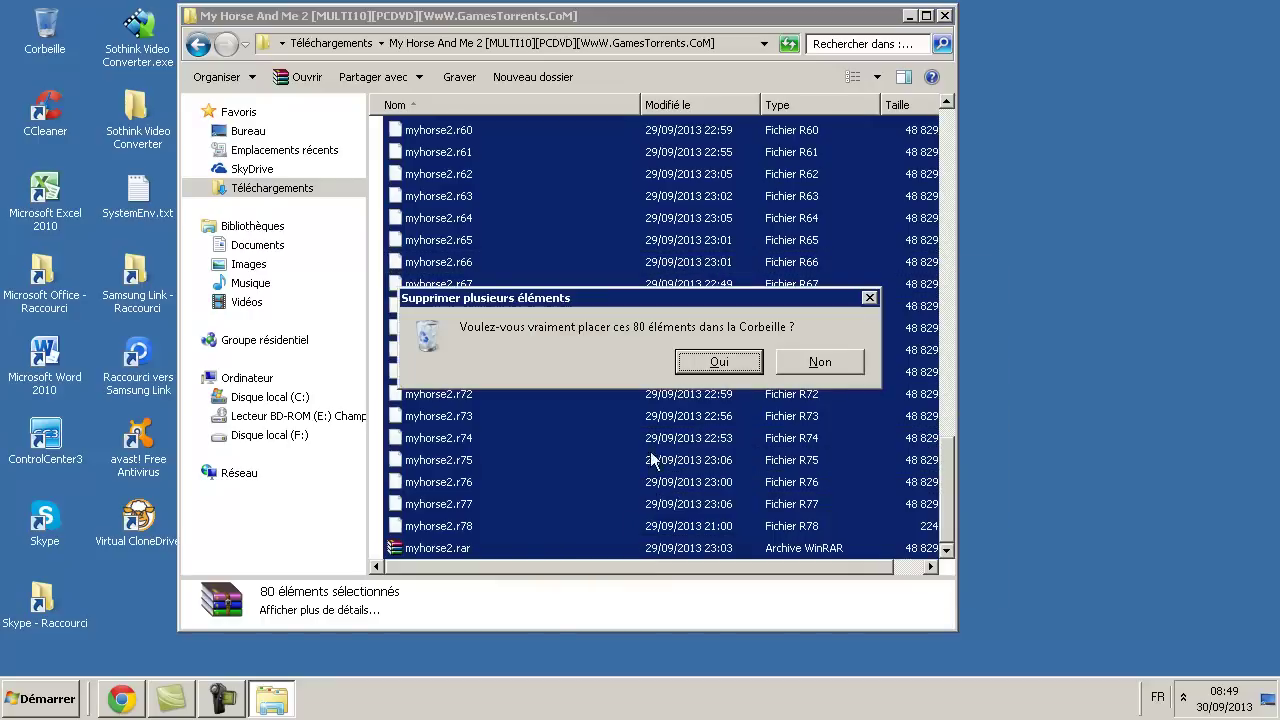
click(717, 366)
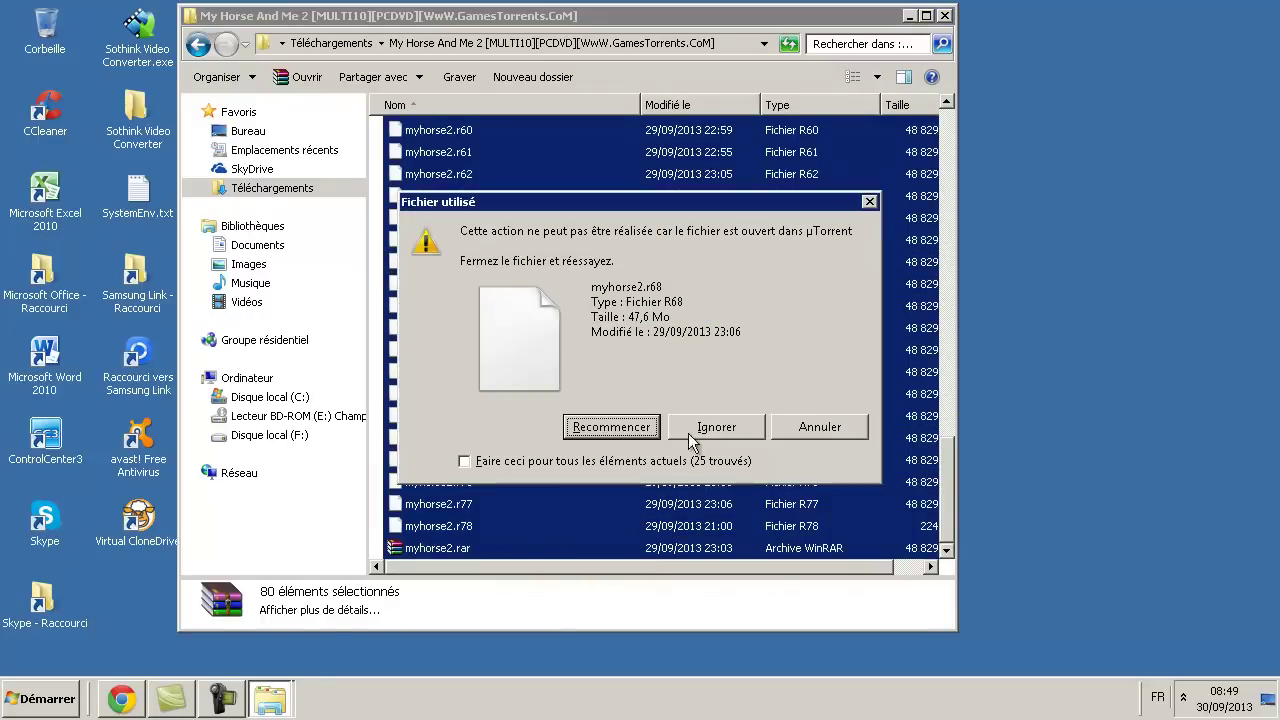
click(645, 430)
click(719, 428)
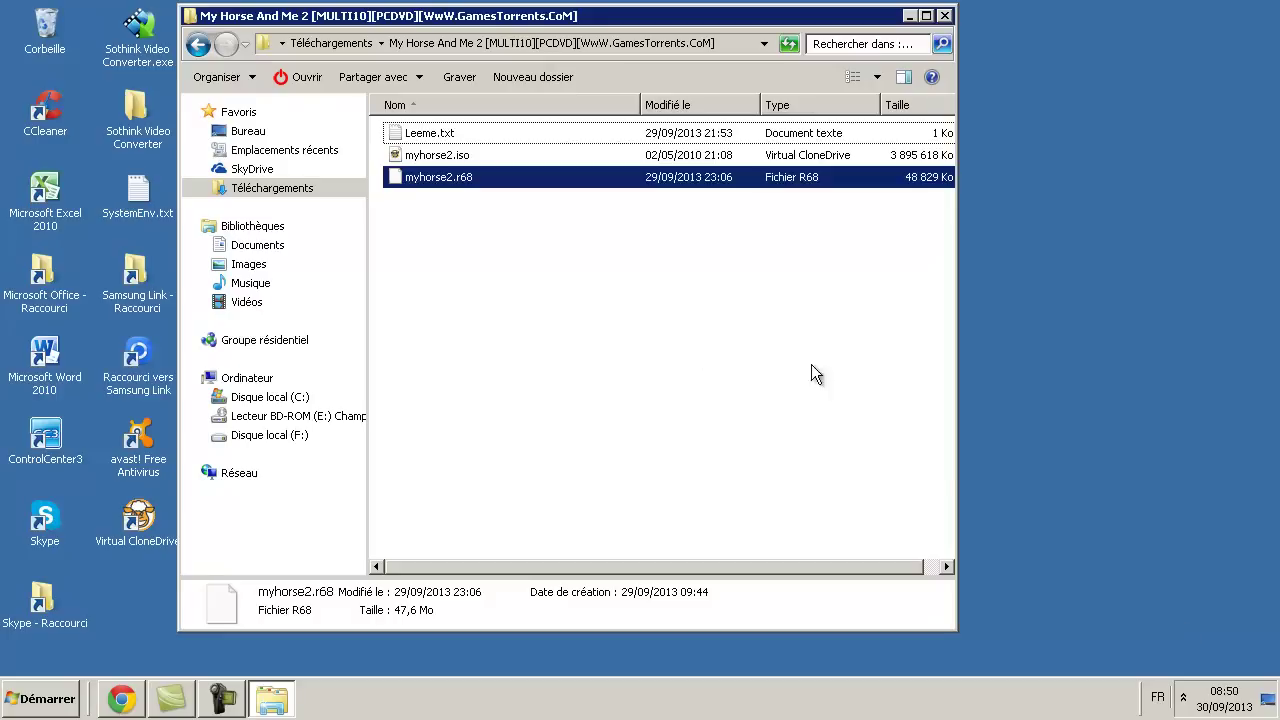
Step: Permanently empty the Corbeille of the deleted archive parts
right_click(57, 22)
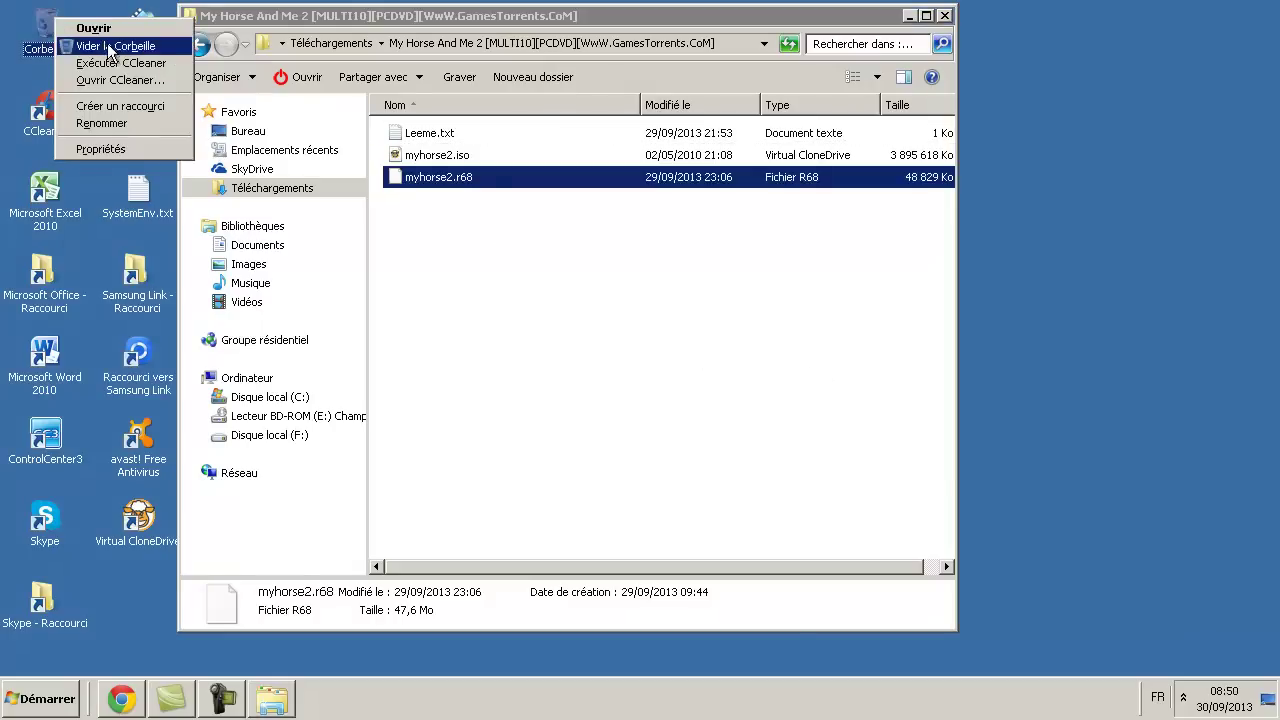
click(108, 44)
click(718, 362)
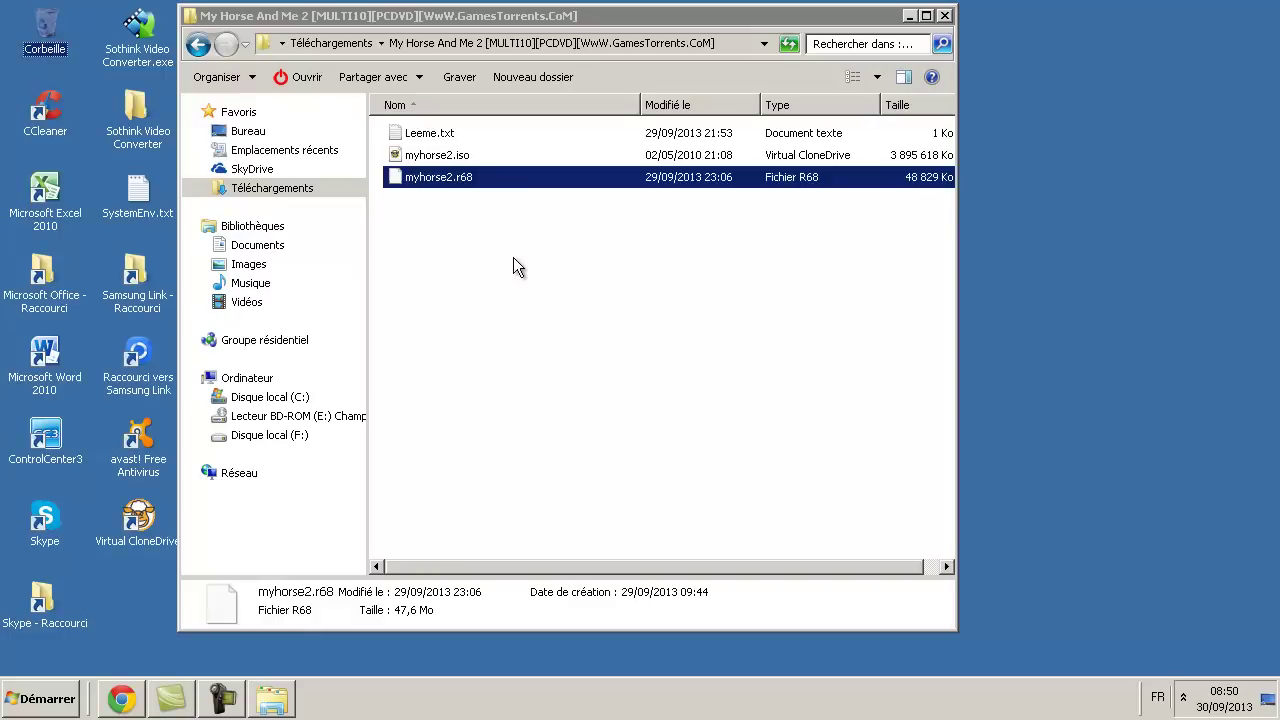
Step: Quit µTorrent running in the background
click(1183, 697)
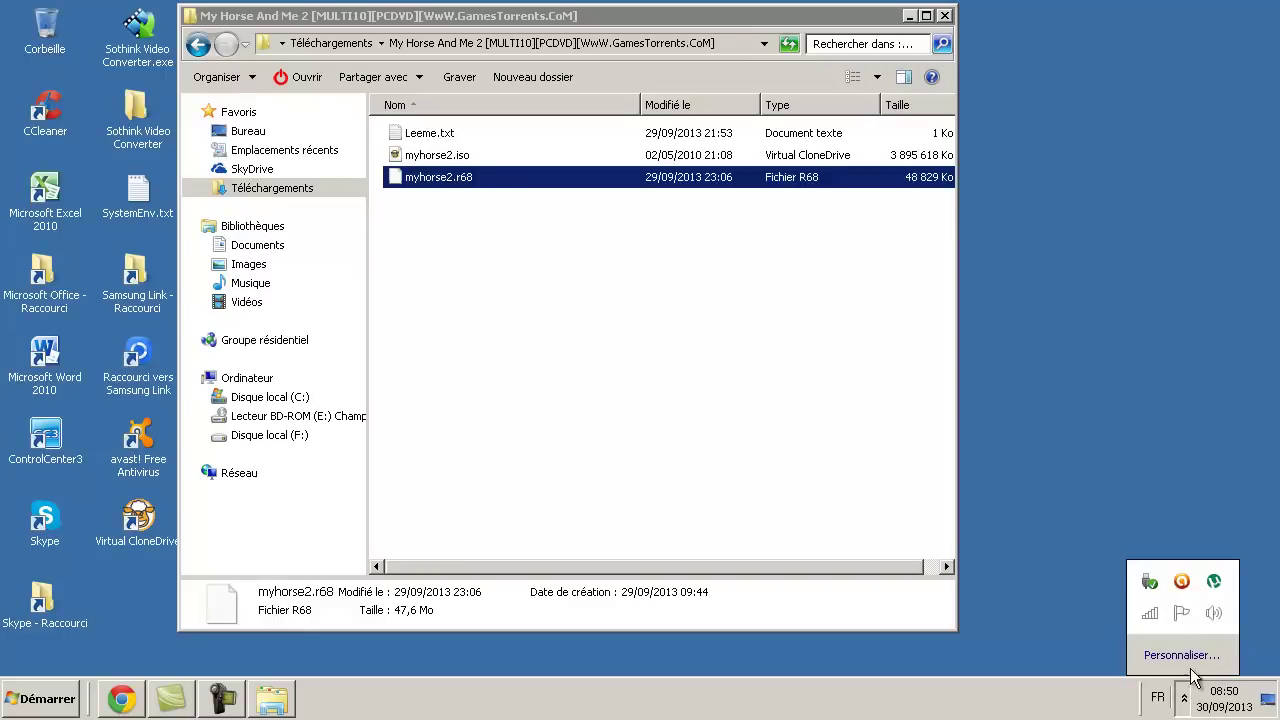
right_click(1214, 583)
click(1180, 566)
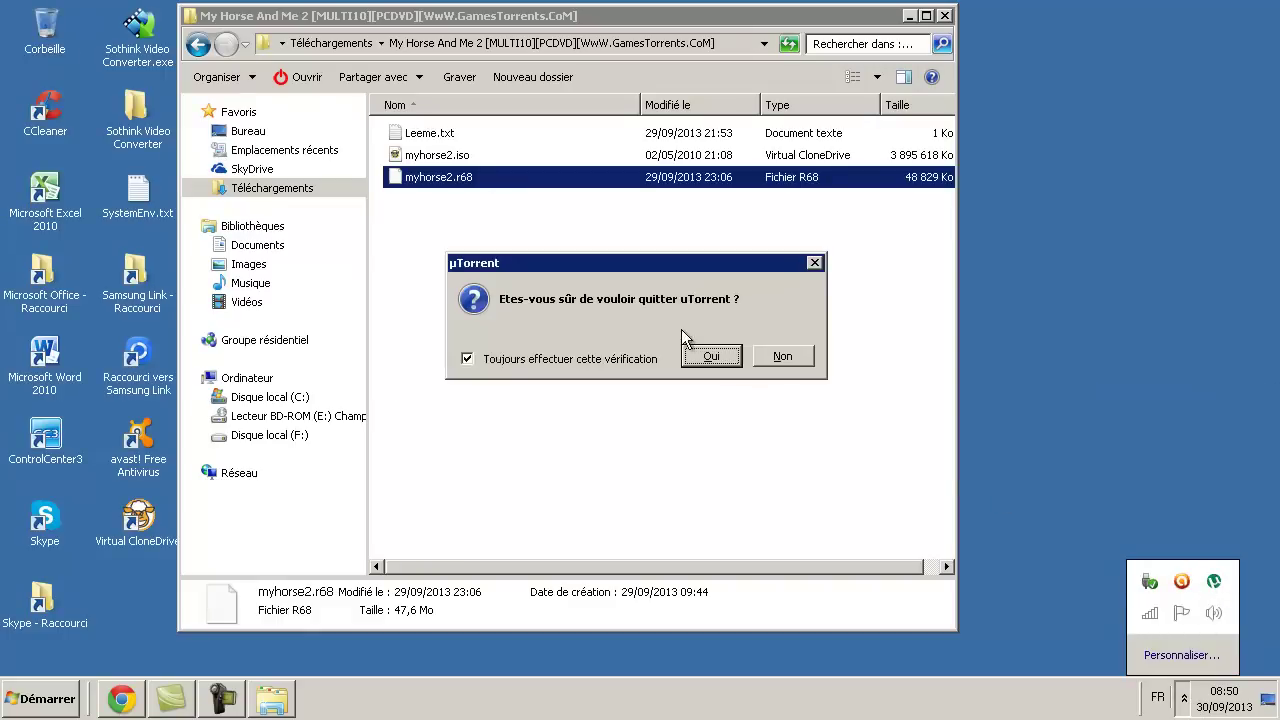
click(713, 360)
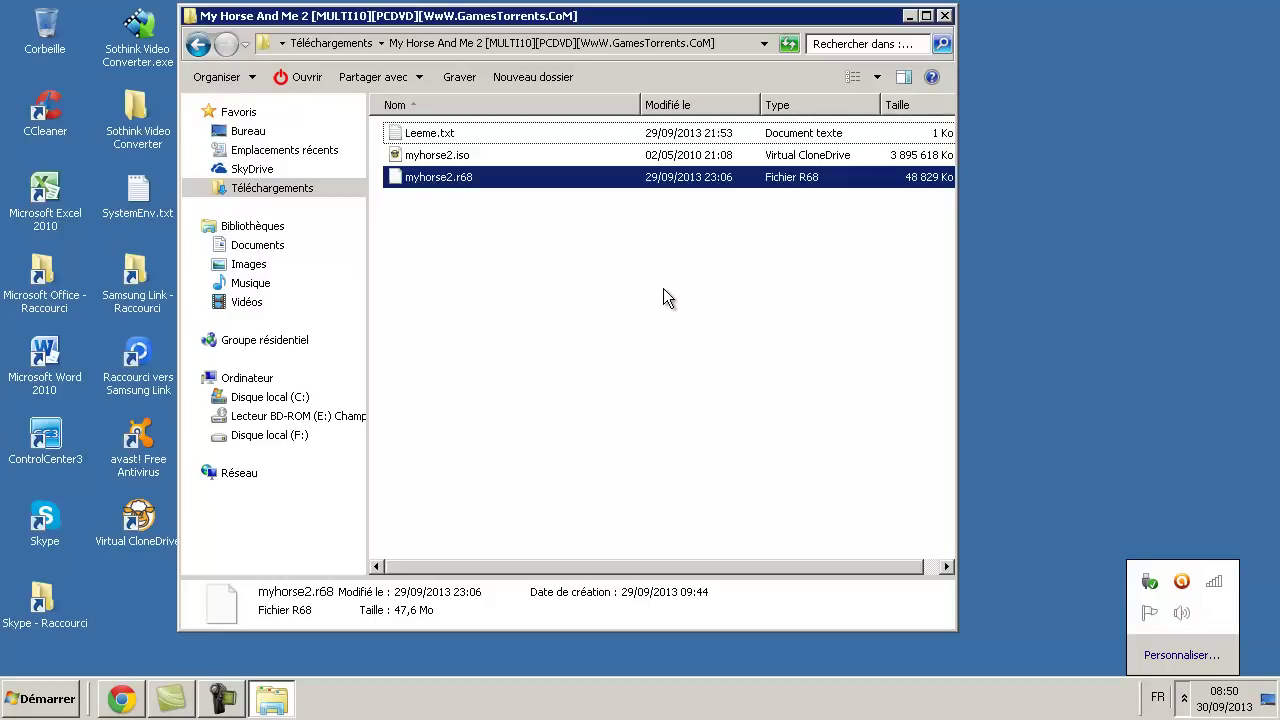
Step: Mount myhorse2.iso with Virtual CloneDrive and run autorun.exe from the virtual drive
click(419, 157)
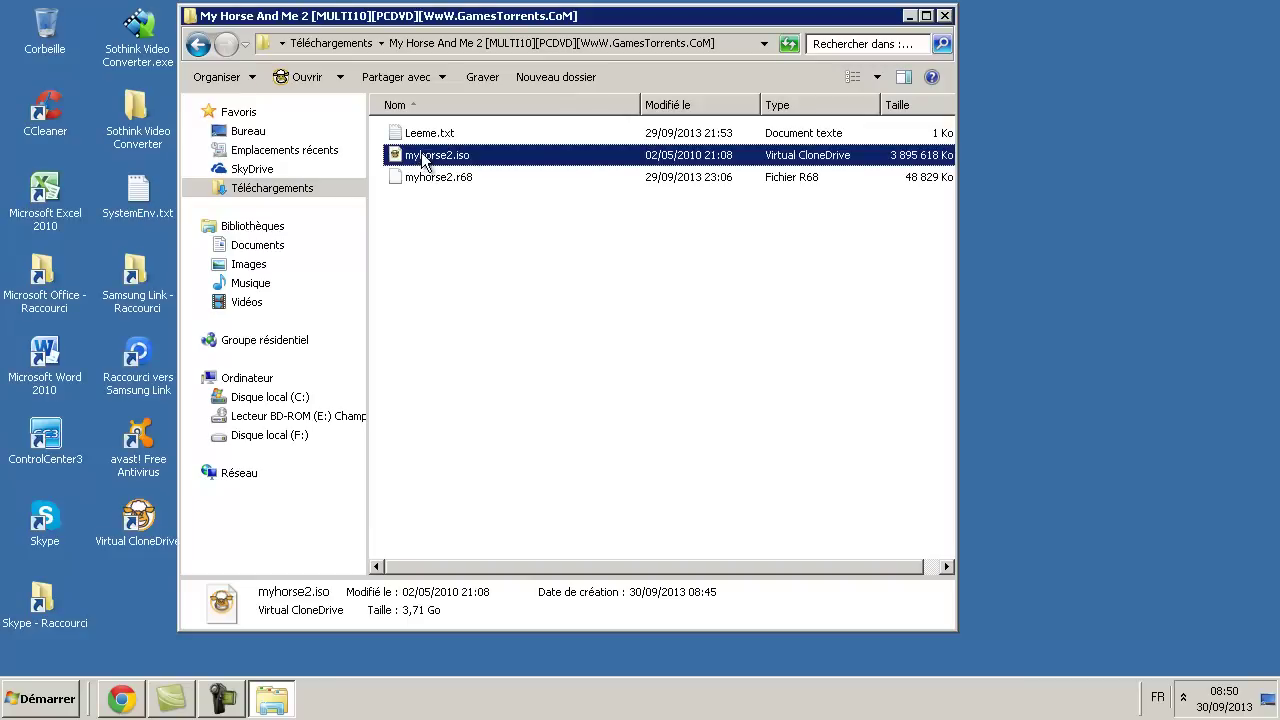
drag(630, 14, 739, 29)
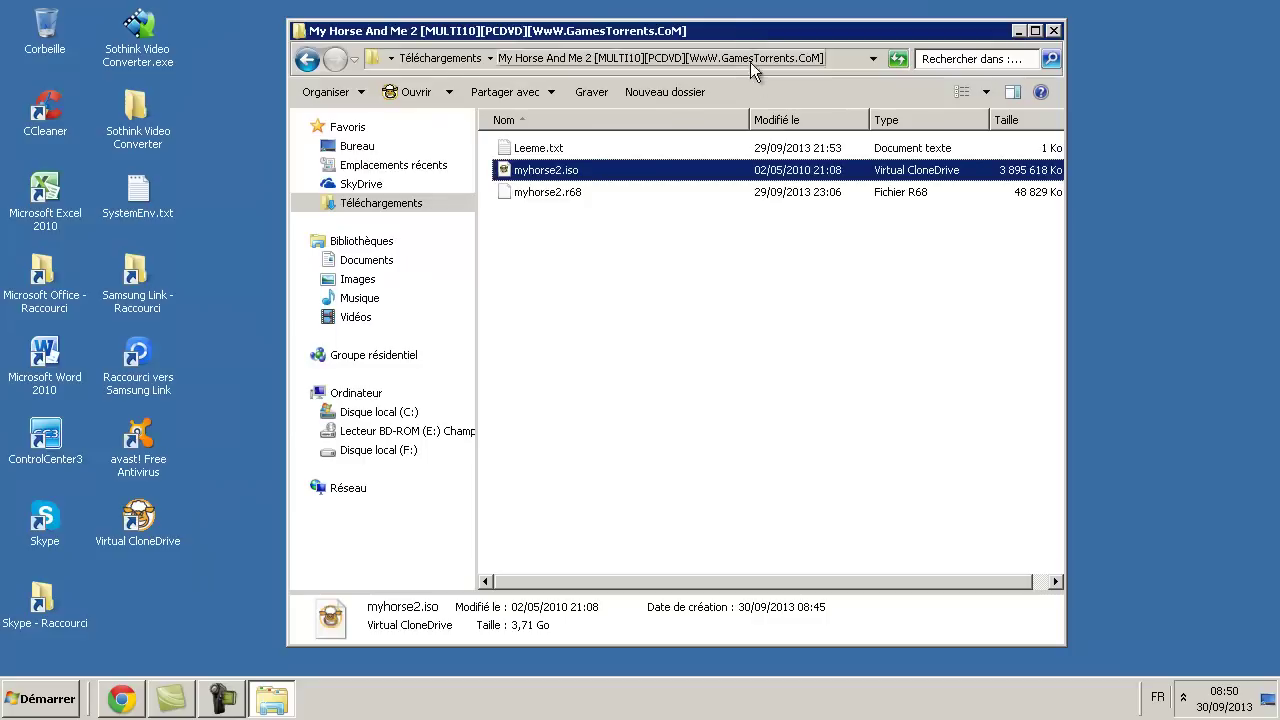
double_click(568, 177)
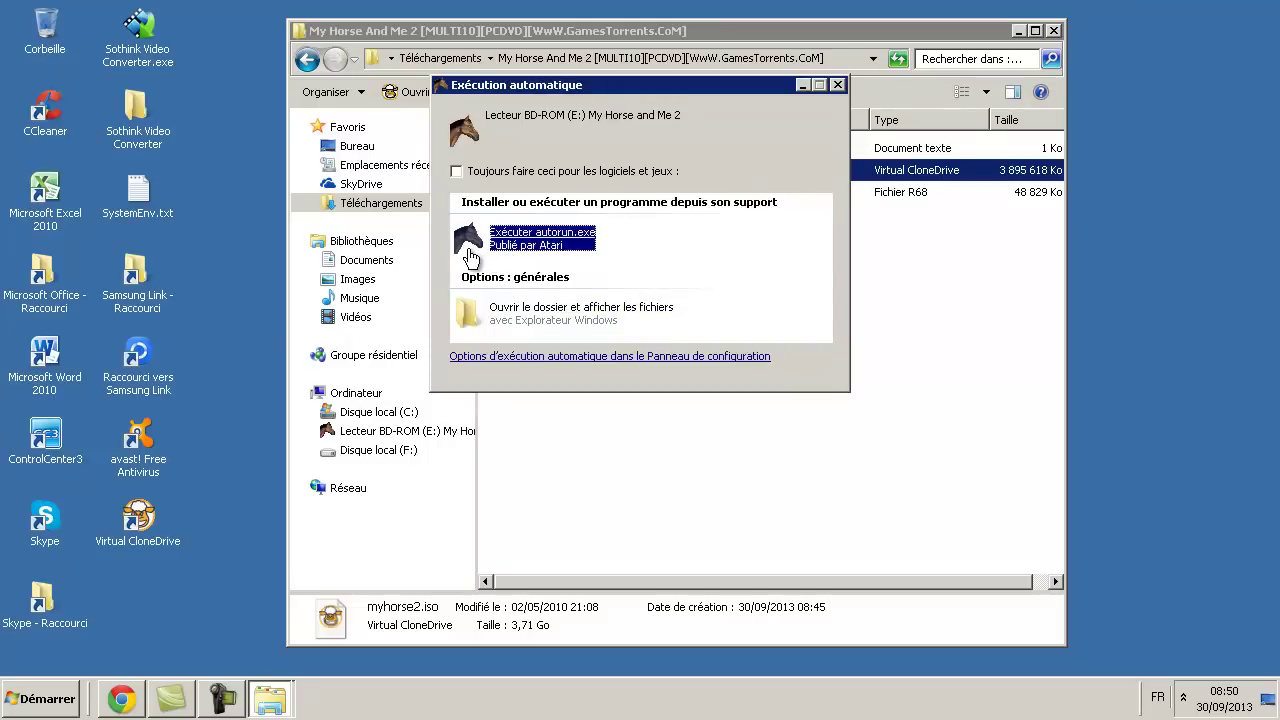
click(551, 237)
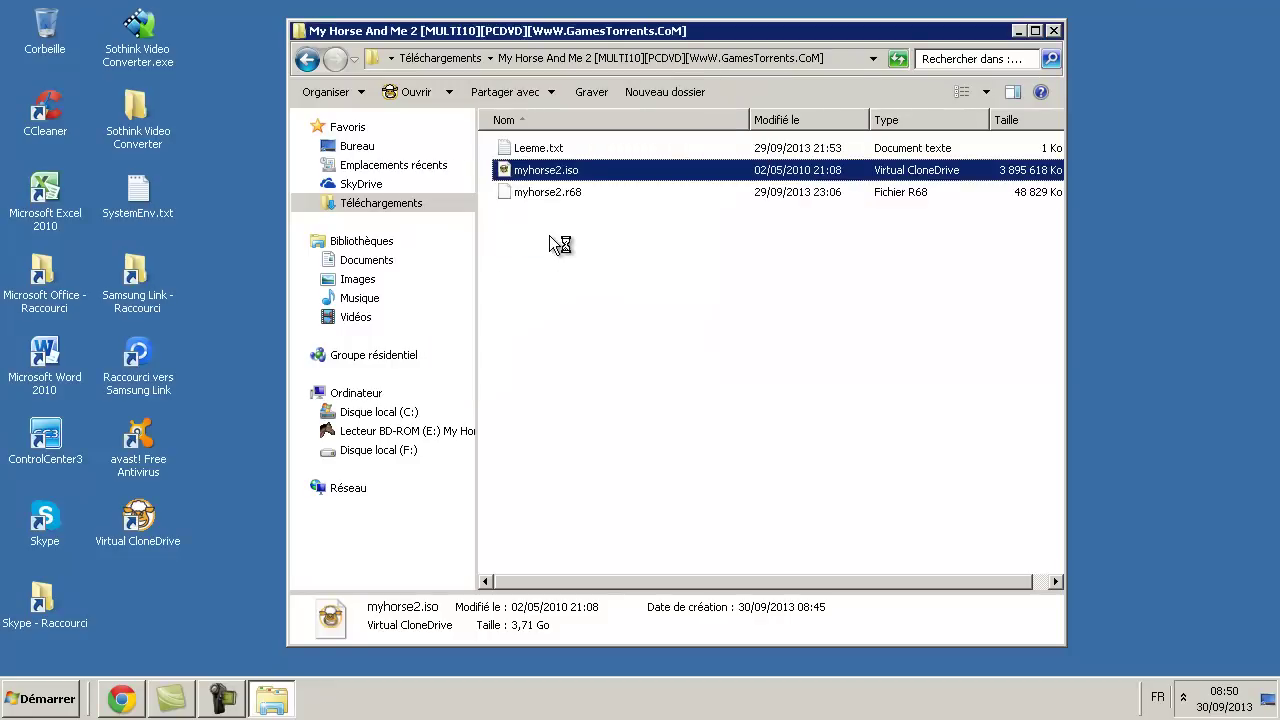
Step: Choose French as the language and start installing Mon Cheval et Moi 2 with the Installation simple type
click(1019, 31)
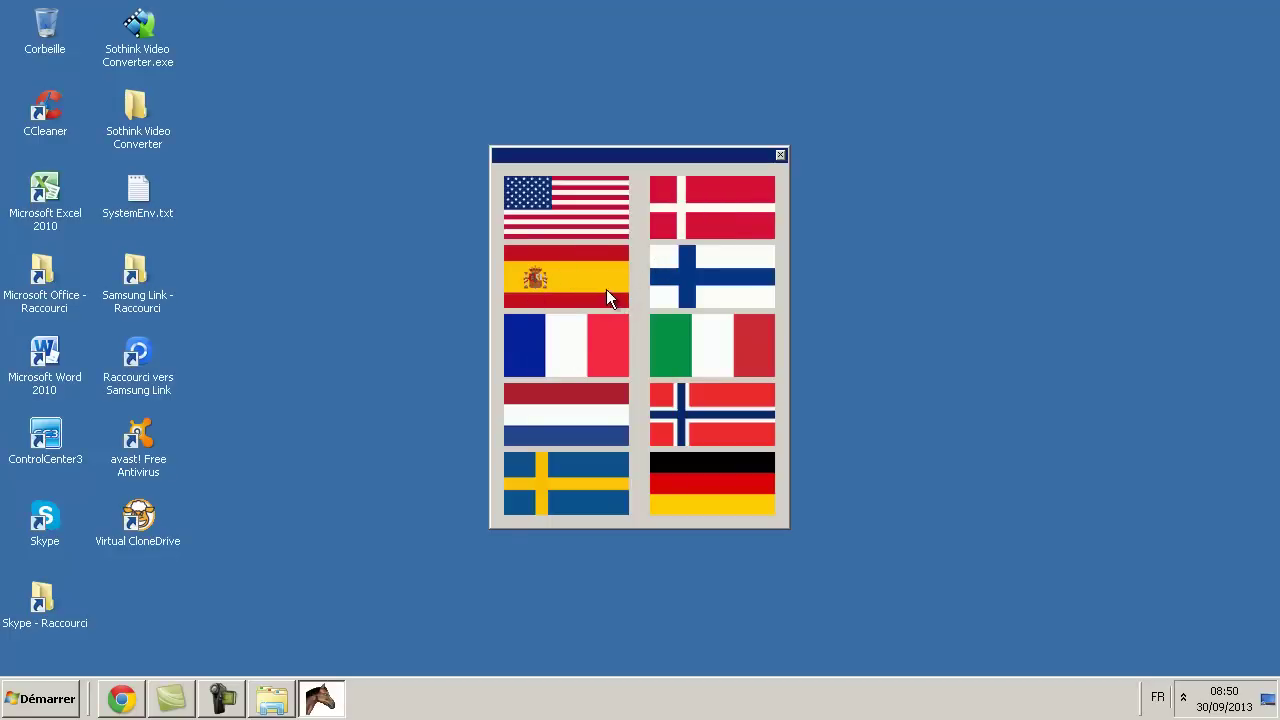
click(589, 352)
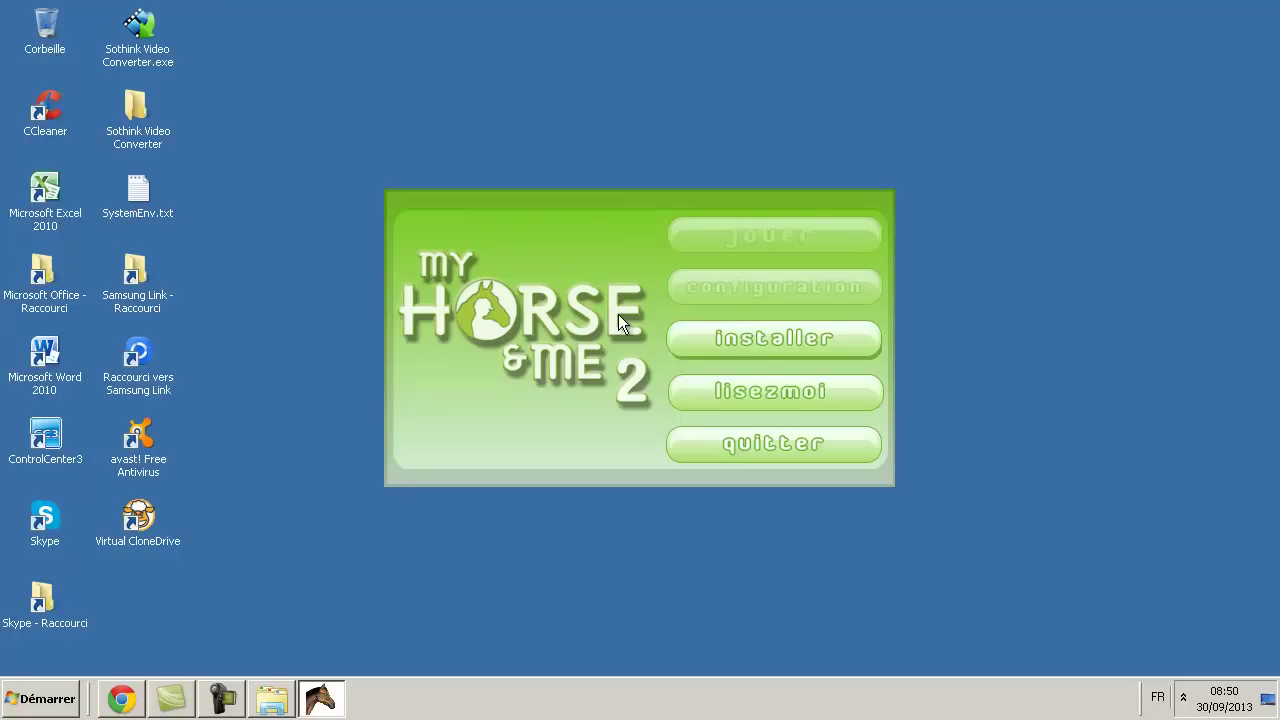
click(770, 374)
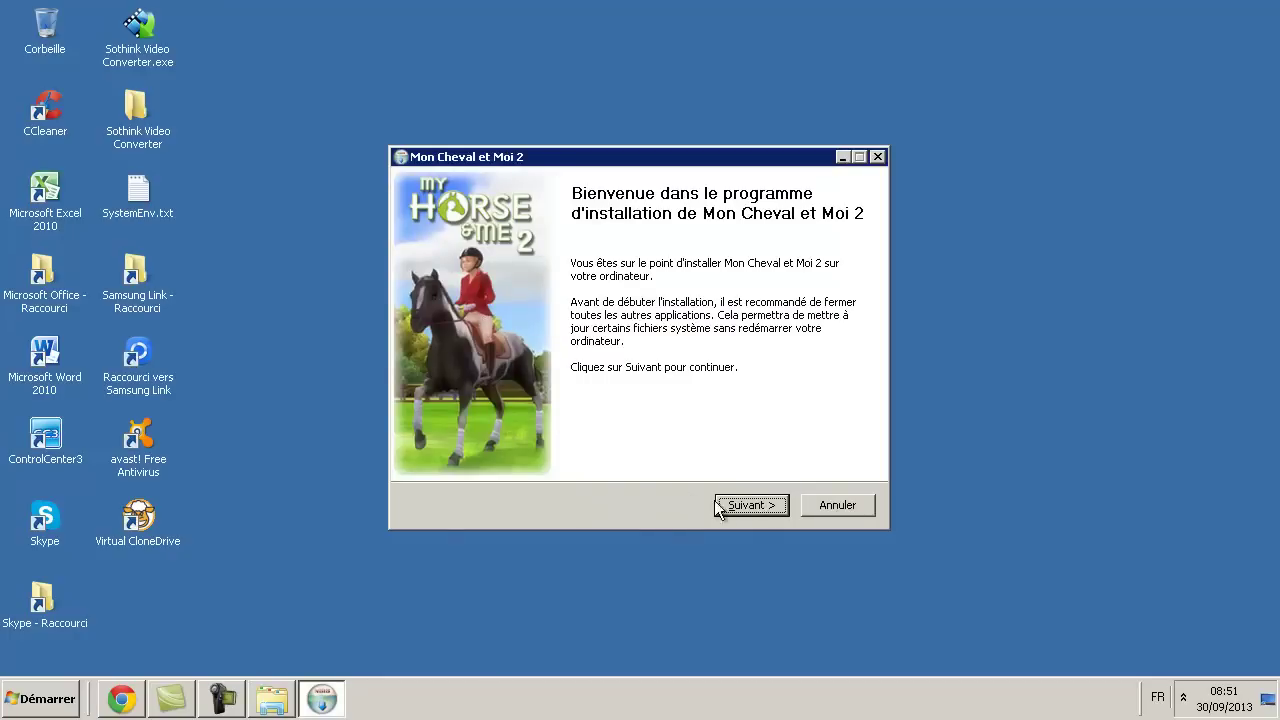
click(758, 507)
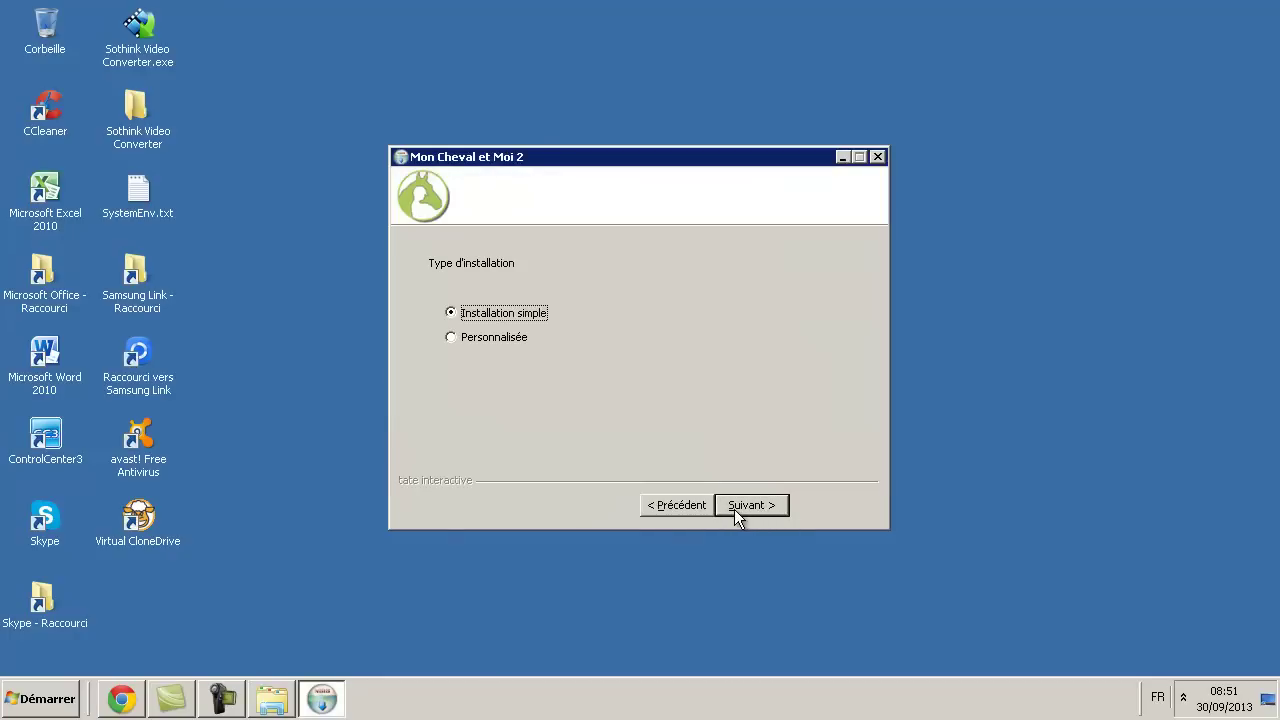
click(766, 505)
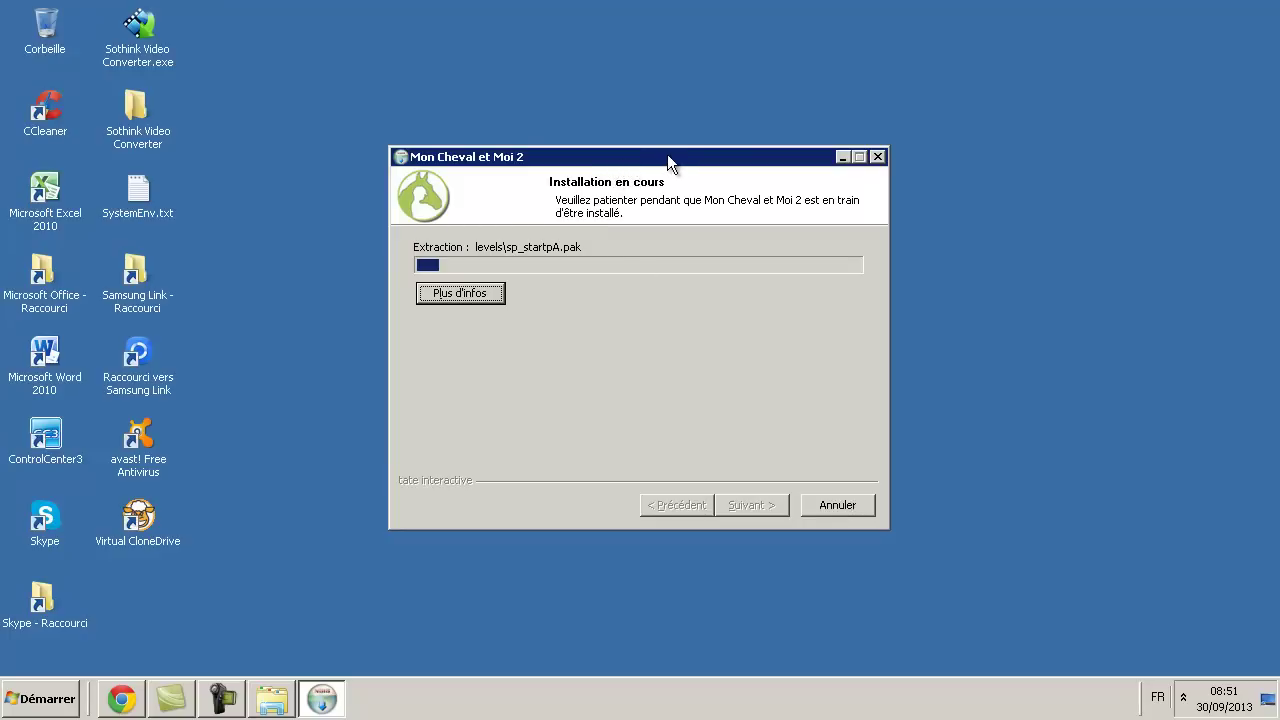
Step: Cancel the running installation of Mon Cheval et Moi 2
drag(646, 153, 657, 147)
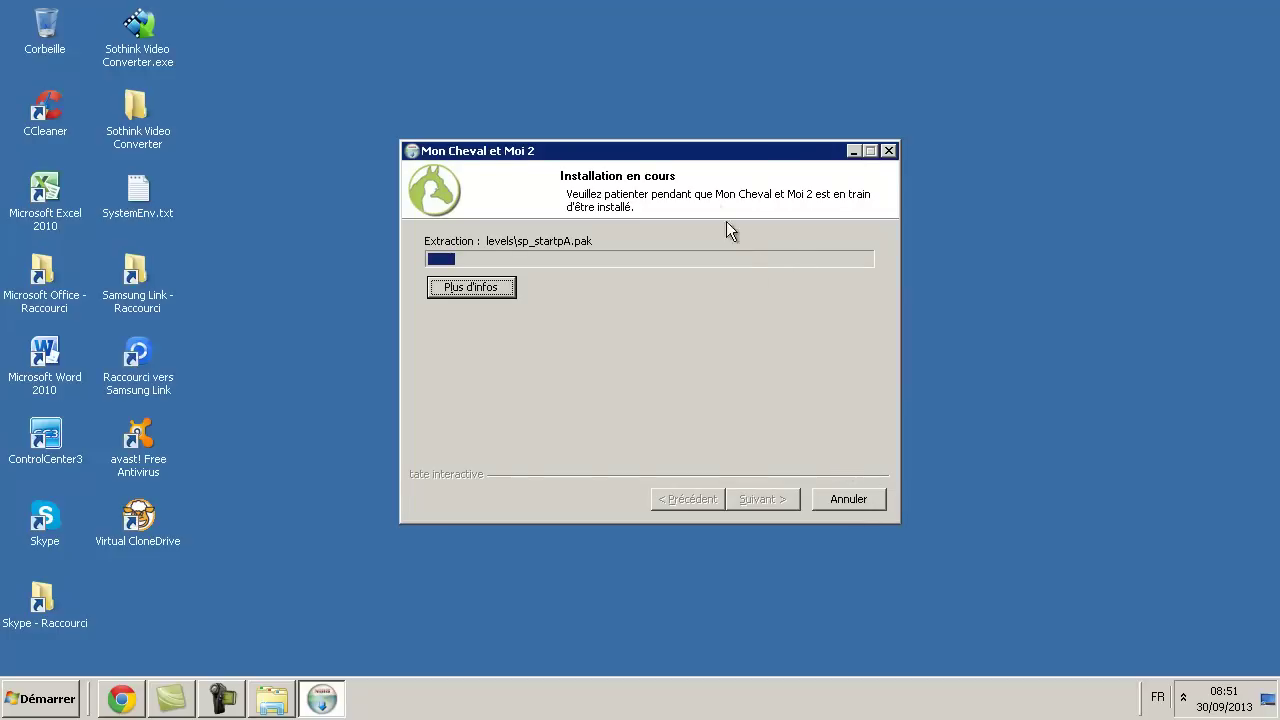
click(846, 501)
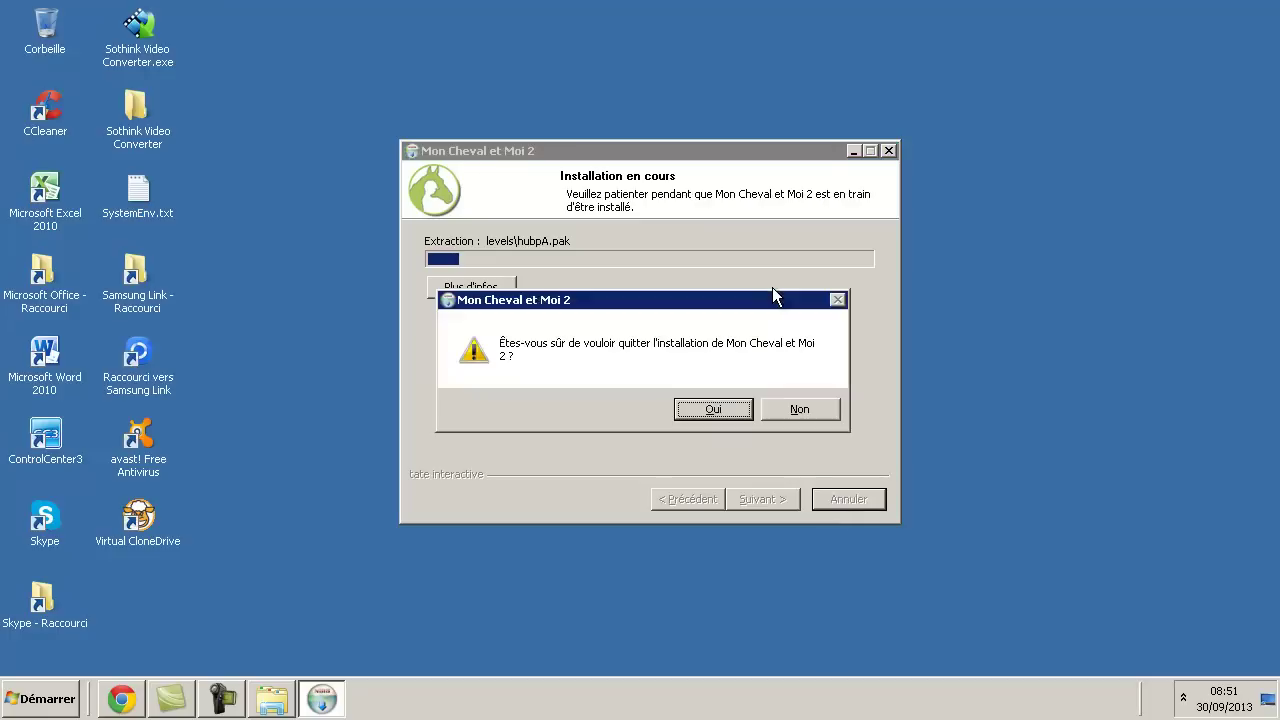
click(733, 417)
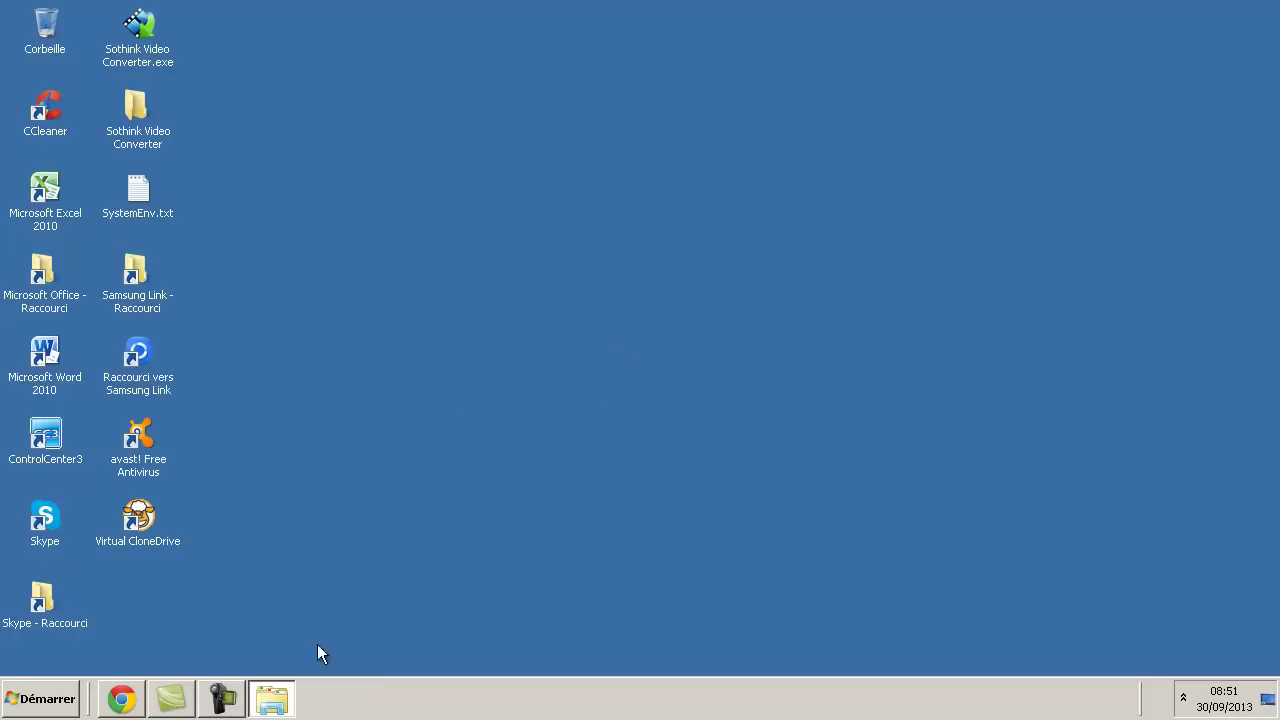
Step: Switch to Chrome and load the Google home page in place of the PickTorrent results
click(176, 709)
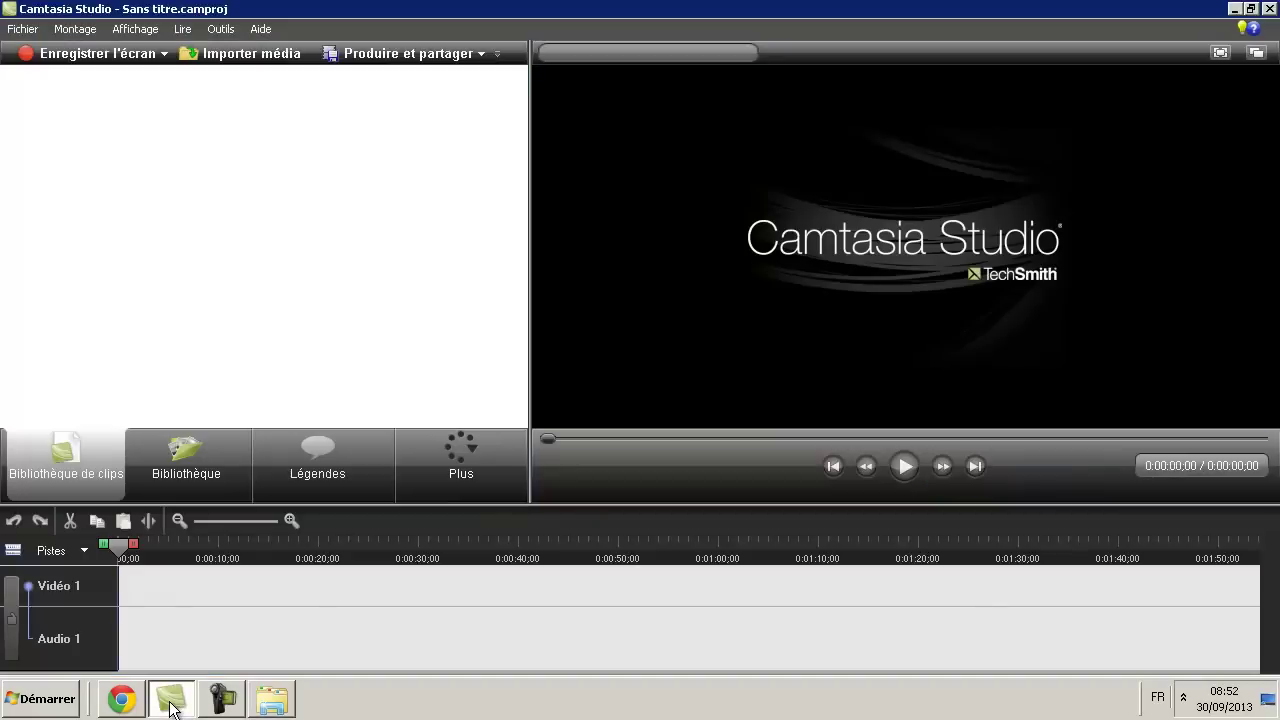
click(170, 708)
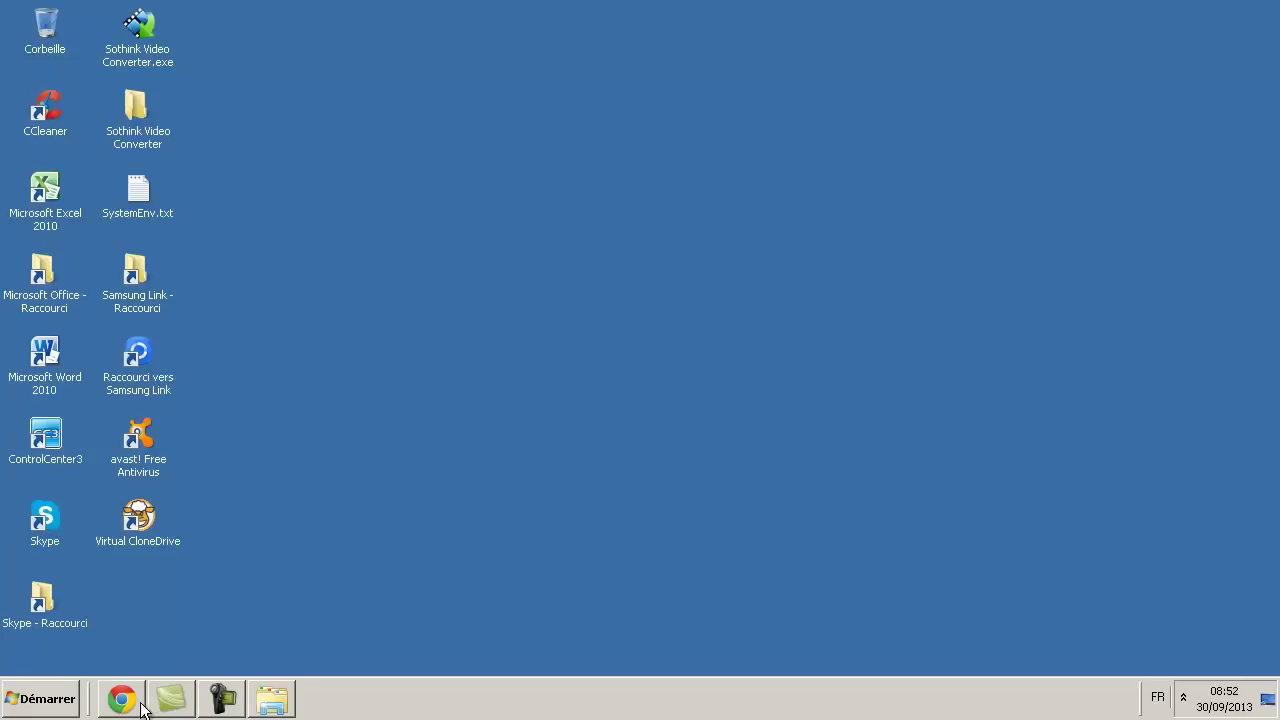
click(137, 708)
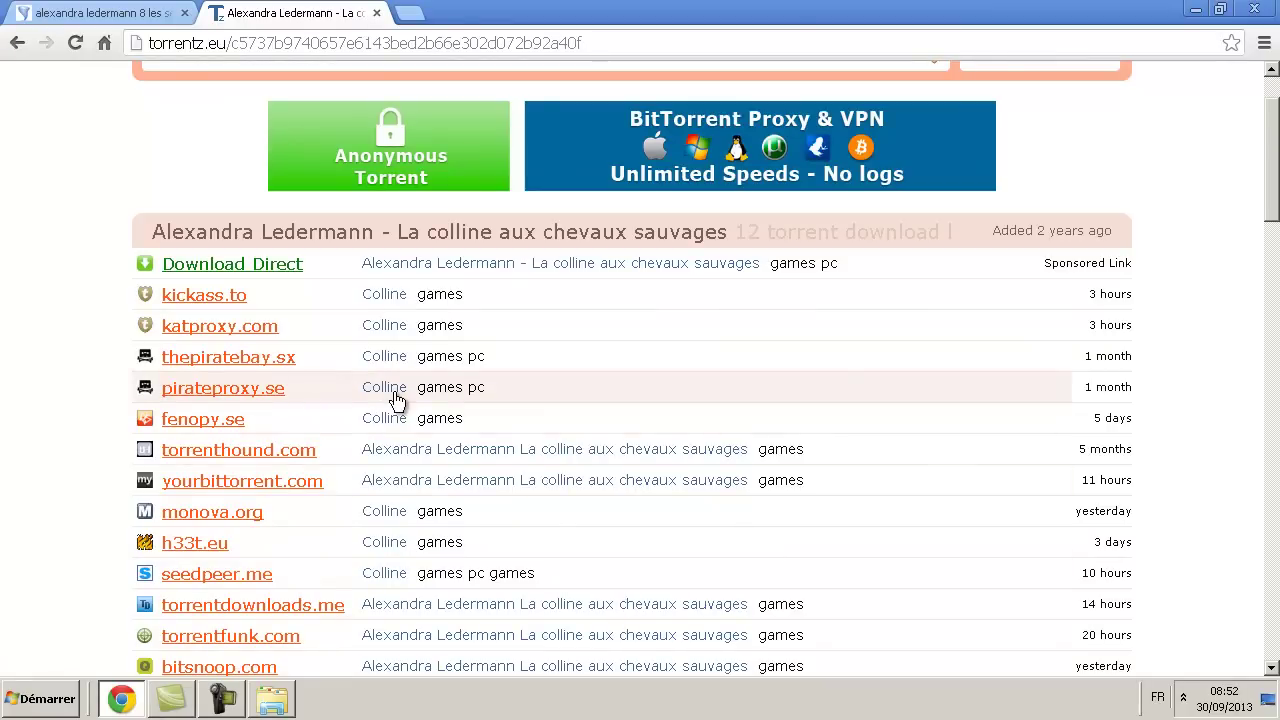
scroll(580, 300, up, 1)
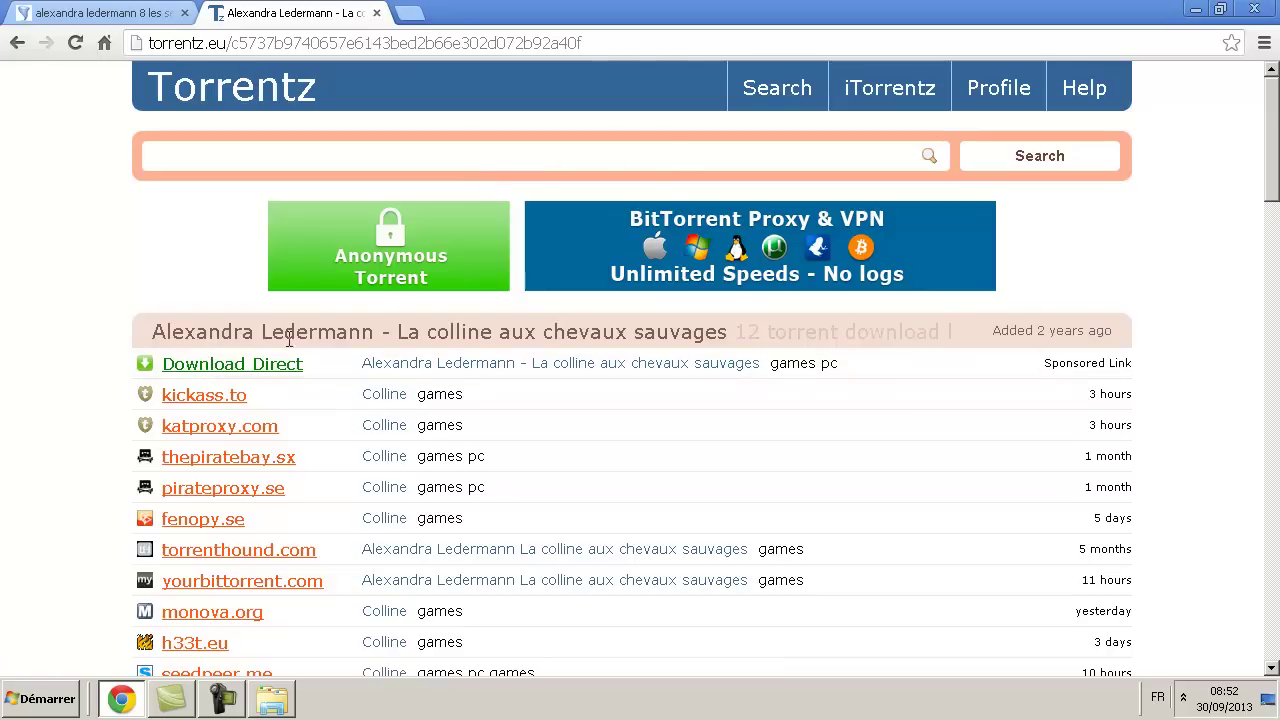
click(122, 14)
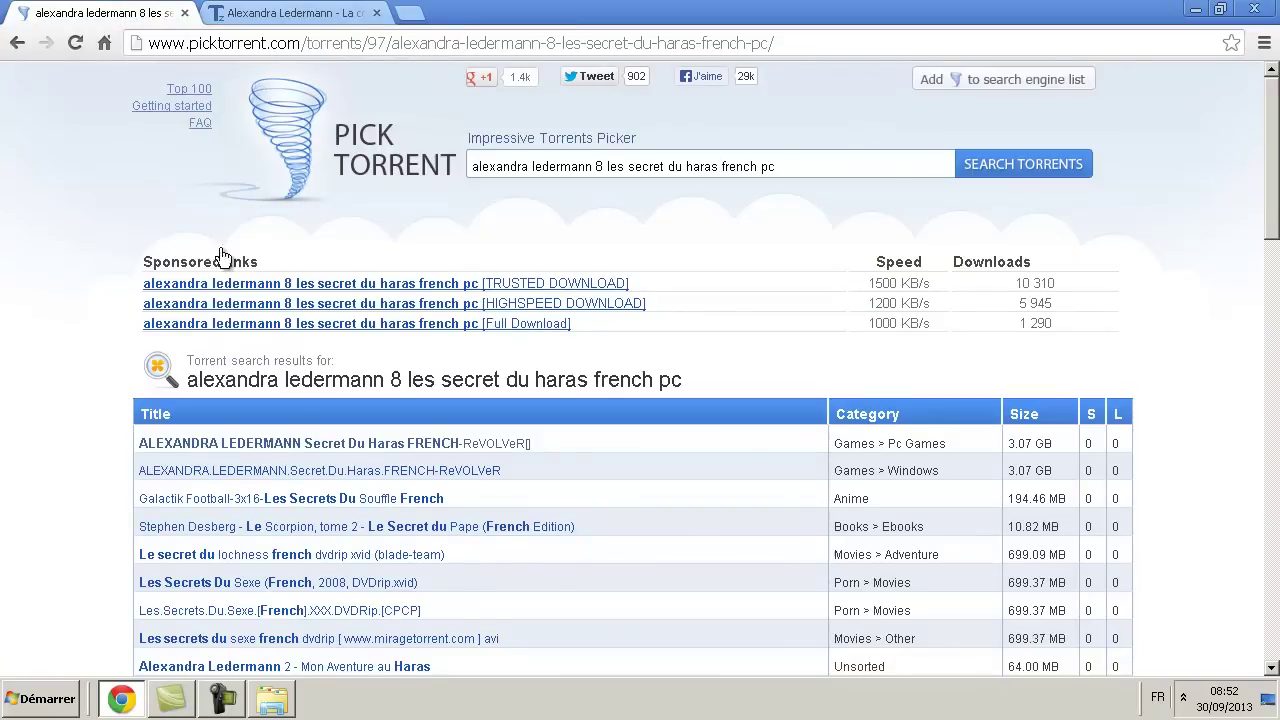
click(185, 42)
text(go)
key(Return)
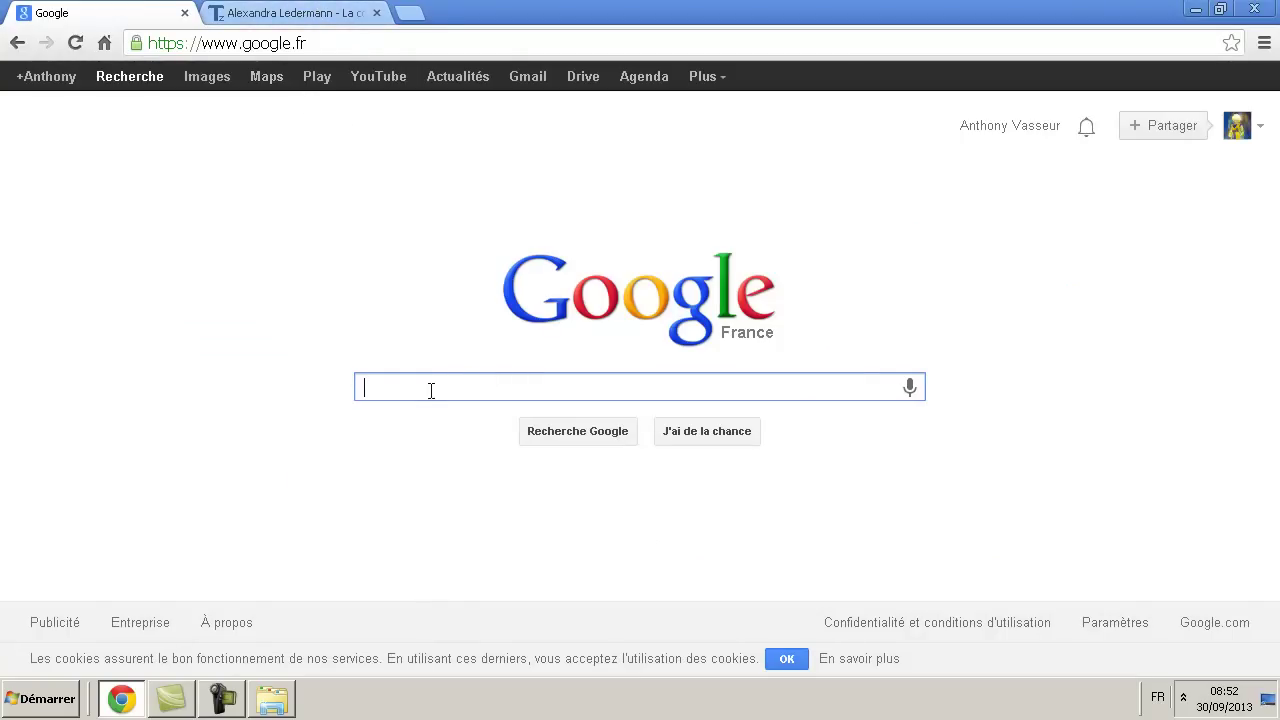
Step: Search Google for "my horse and me 2 pc torrent"
text(my)
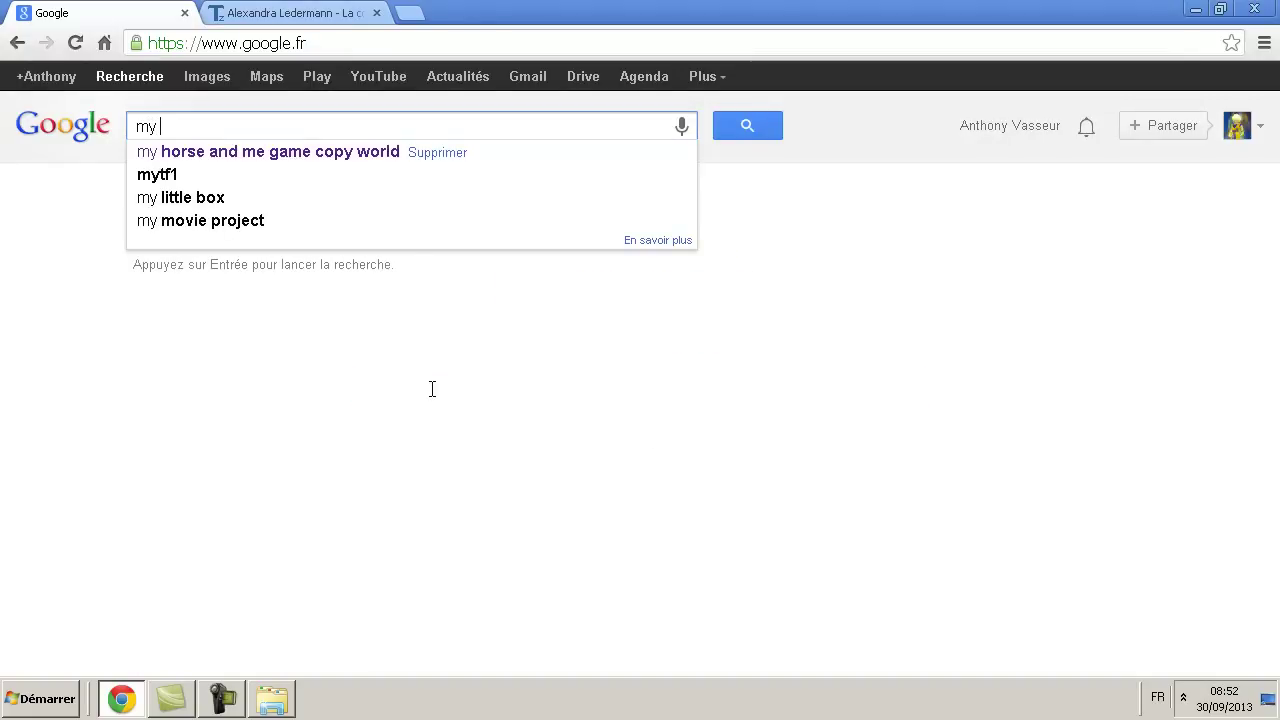
text(hor)
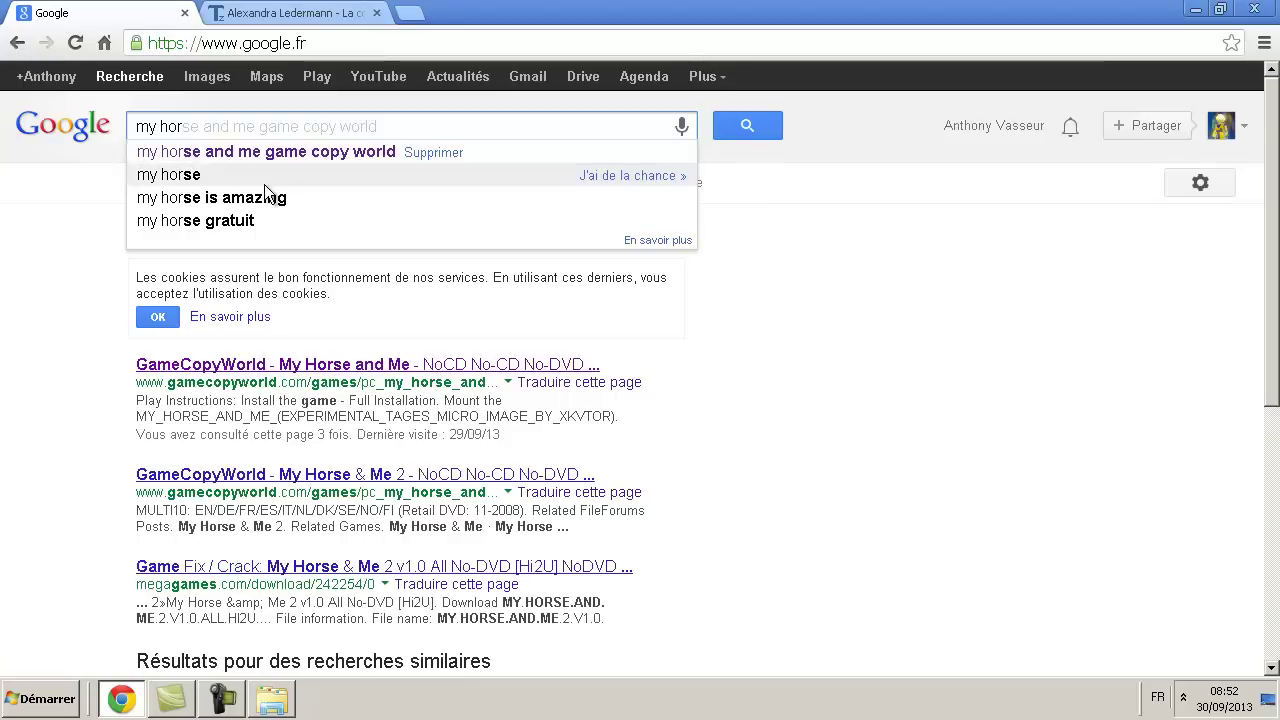
click(258, 155)
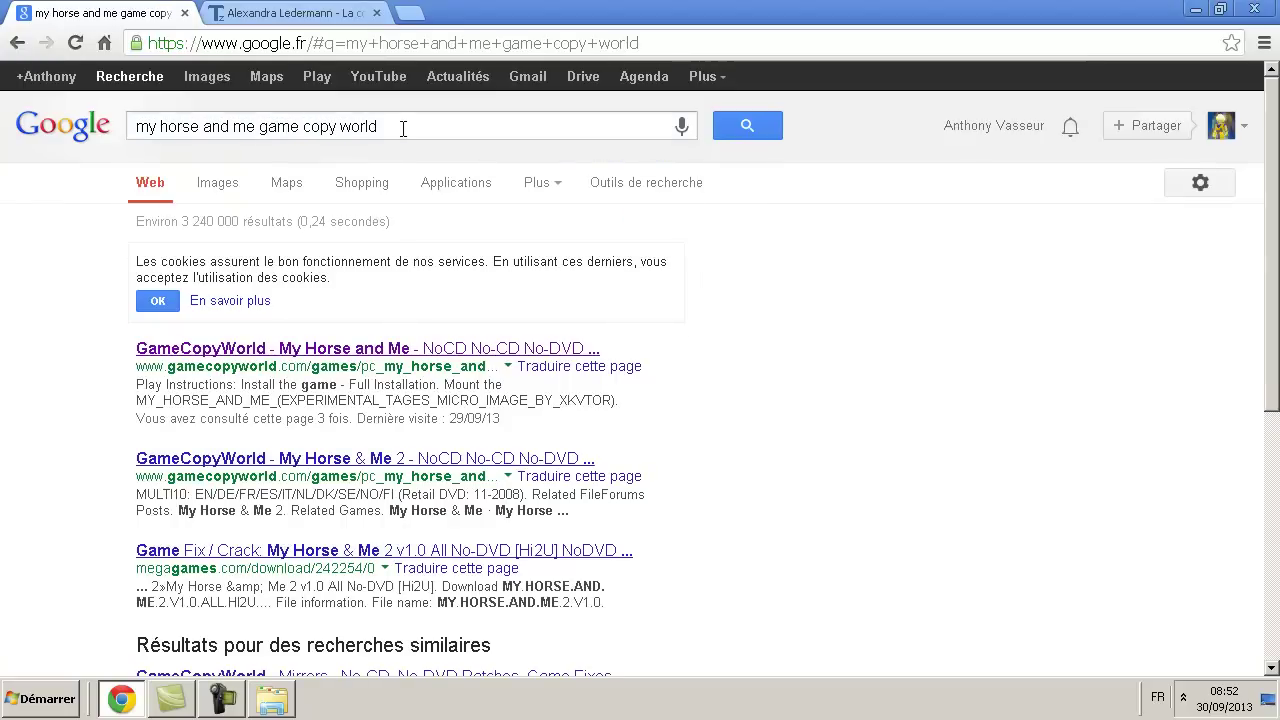
drag(403, 128, 259, 127)
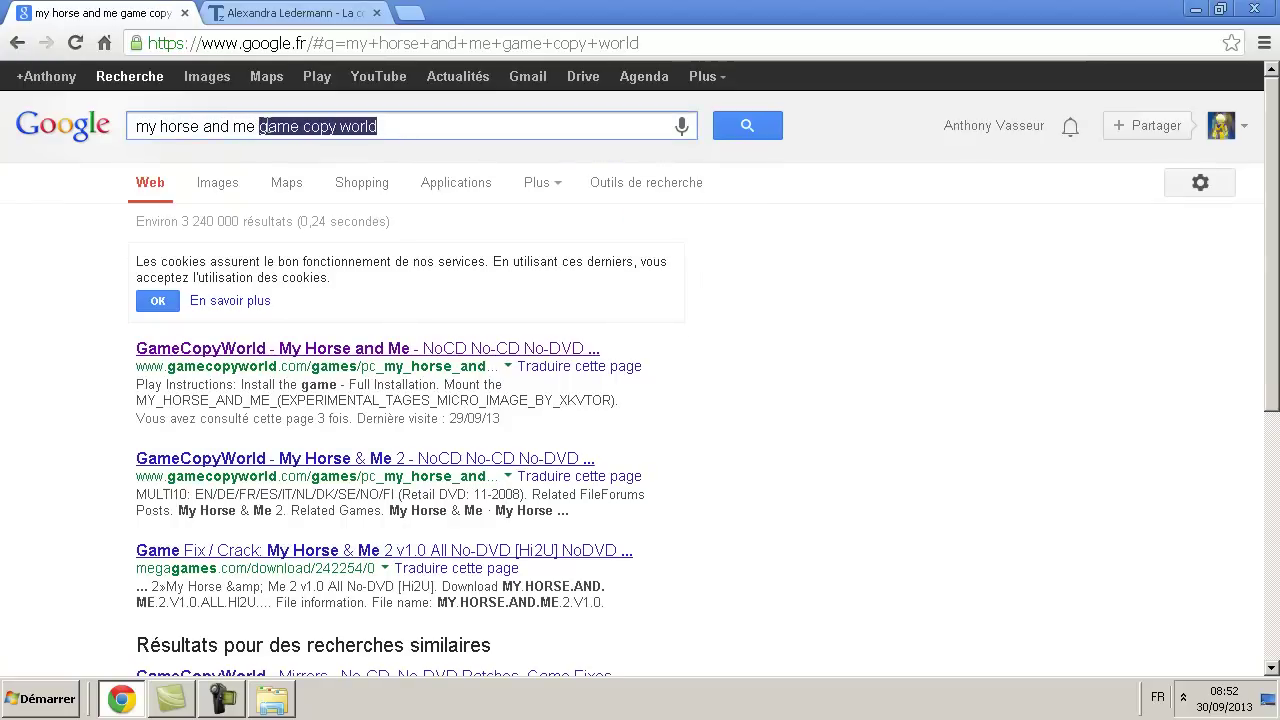
key(BackSpace)
text(2)
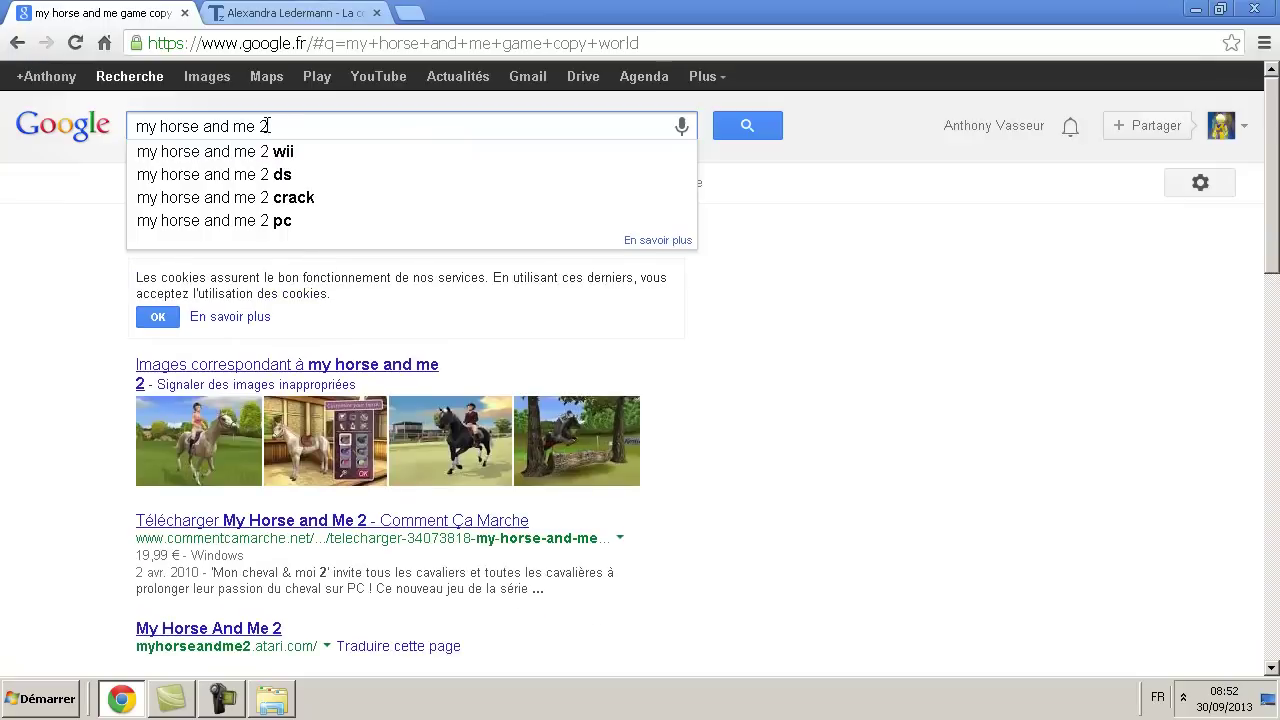
text( pc to)
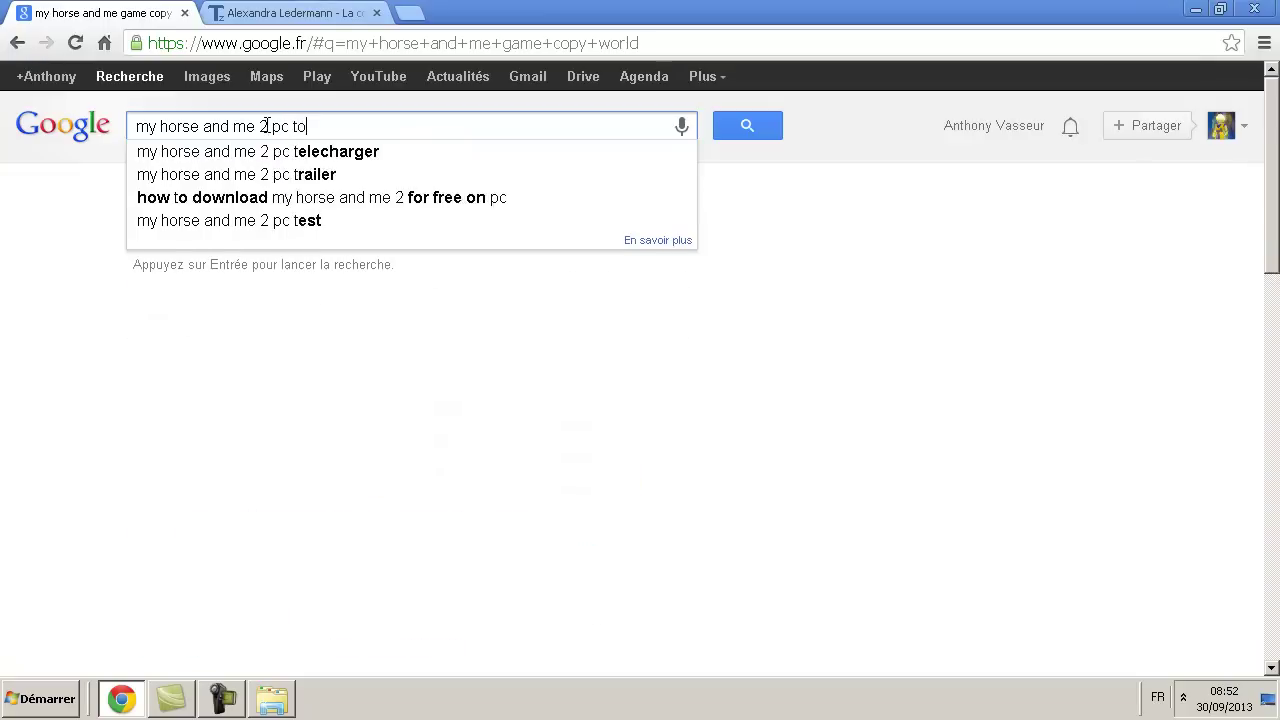
text(rrent)
key(Return)
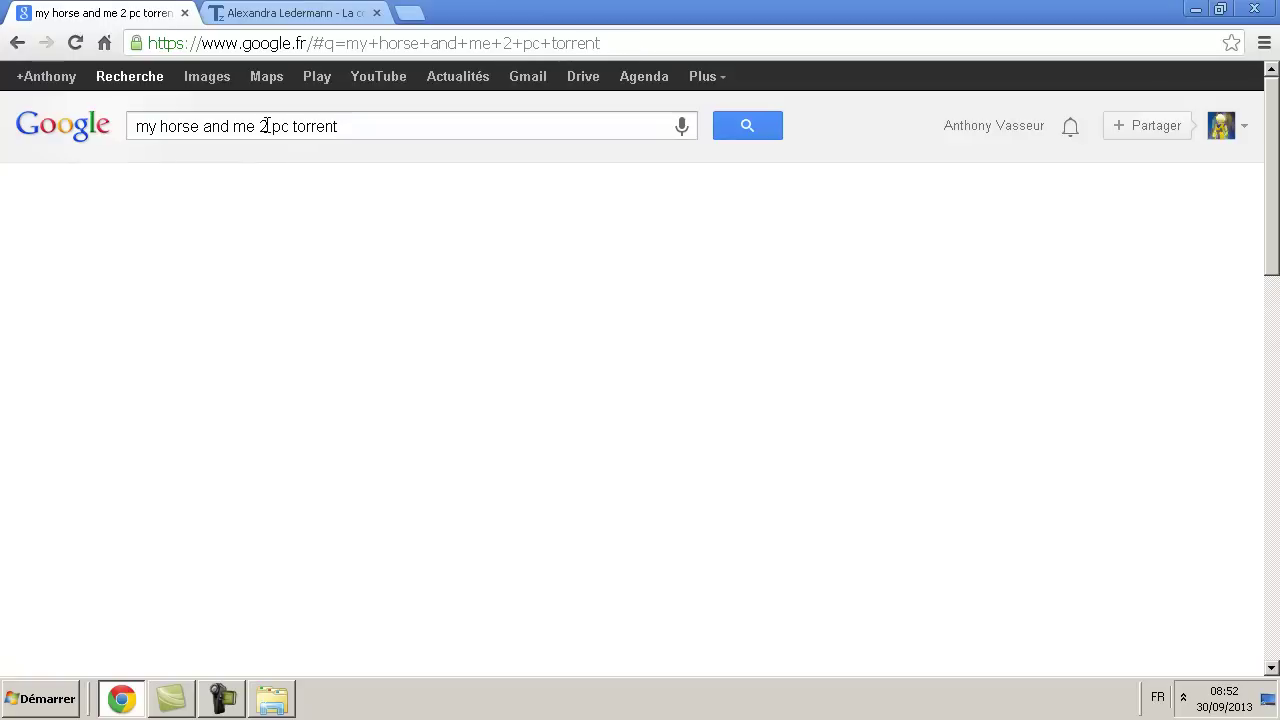
Step: Open the KickassTorrents result for my horse and me 2 and examine its torrent list
click(270, 400)
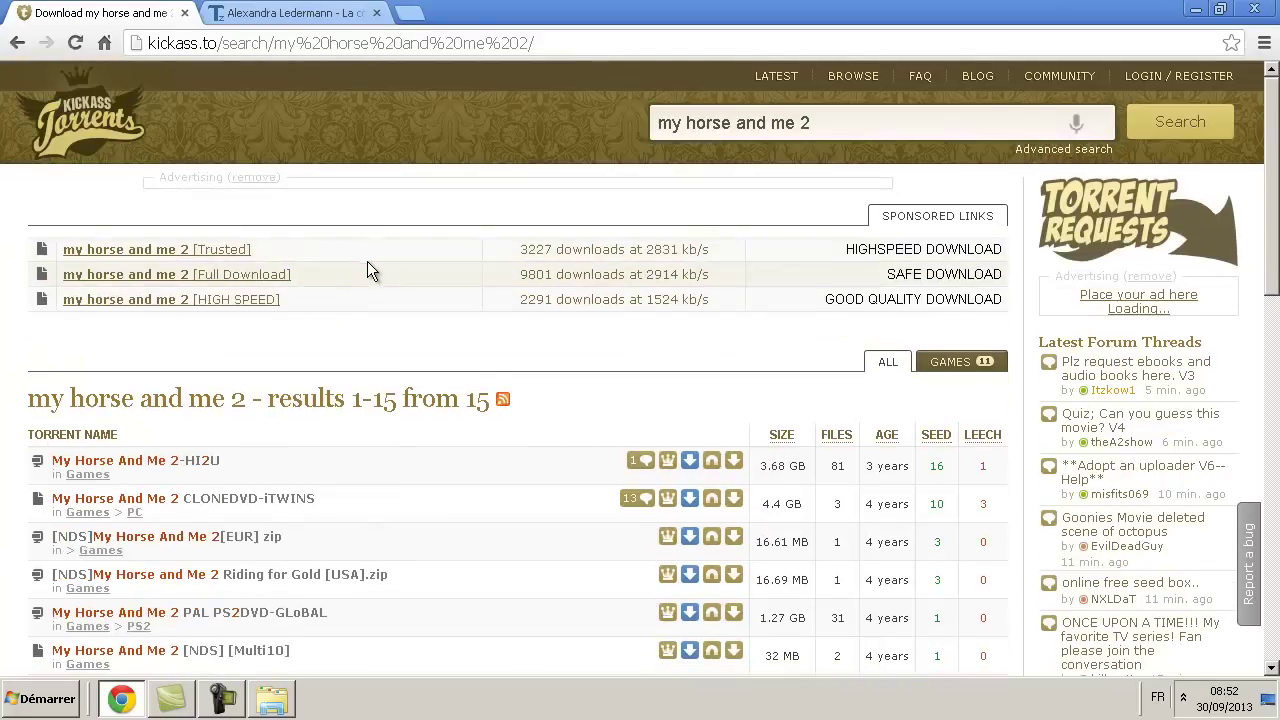
scroll(508, 298, down, 2)
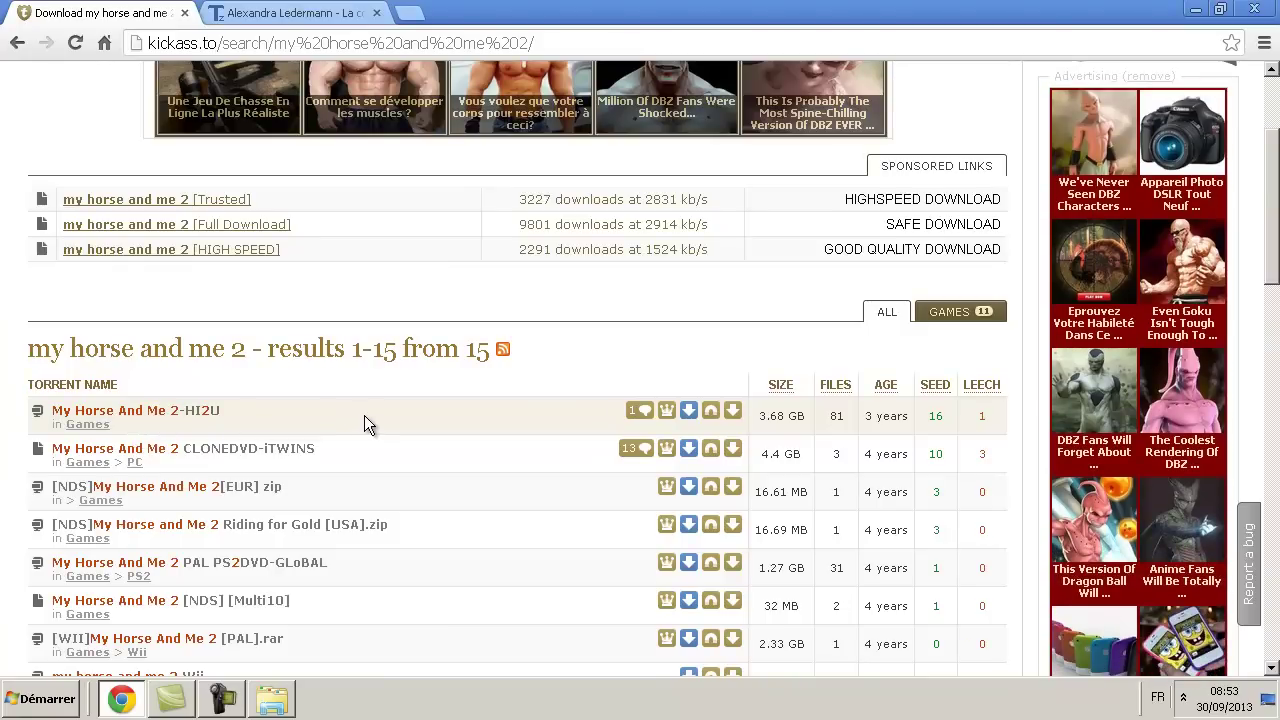
scroll(367, 414, down, 1)
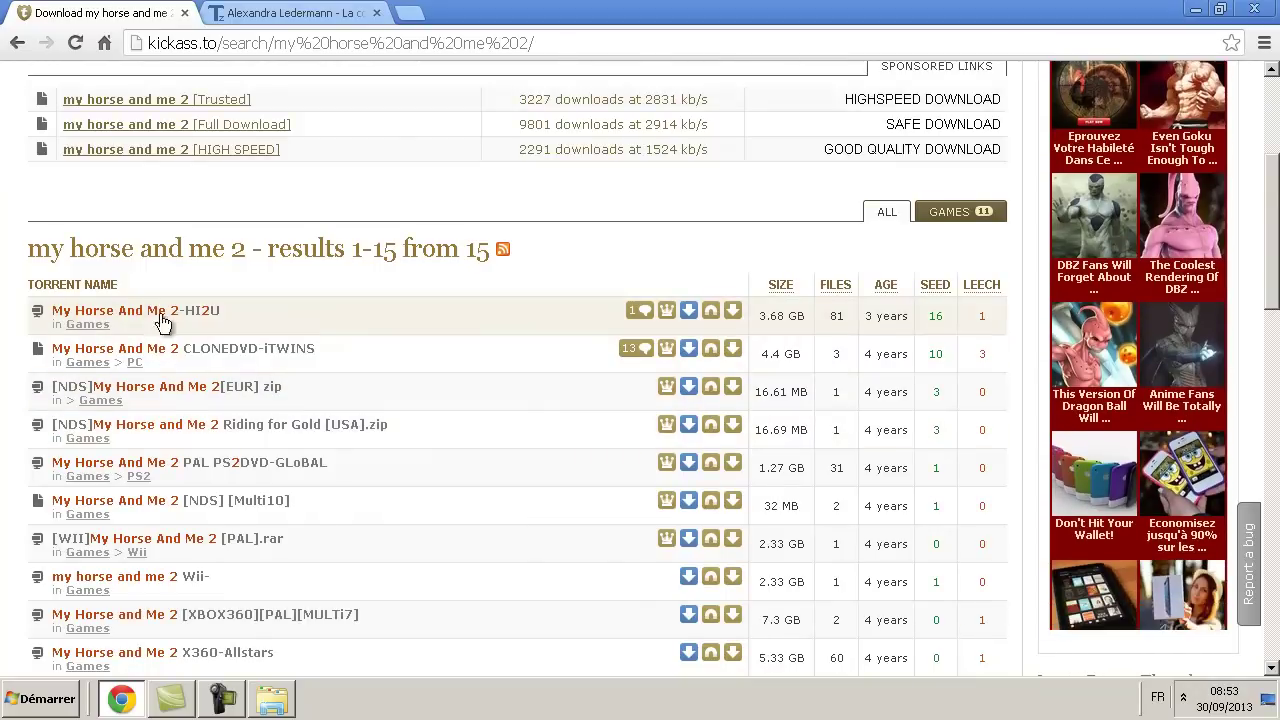
Step: Return to the Google results and open the Torrentz page for My Horse And Me 2 [PC-DVD][English]
click(18, 44)
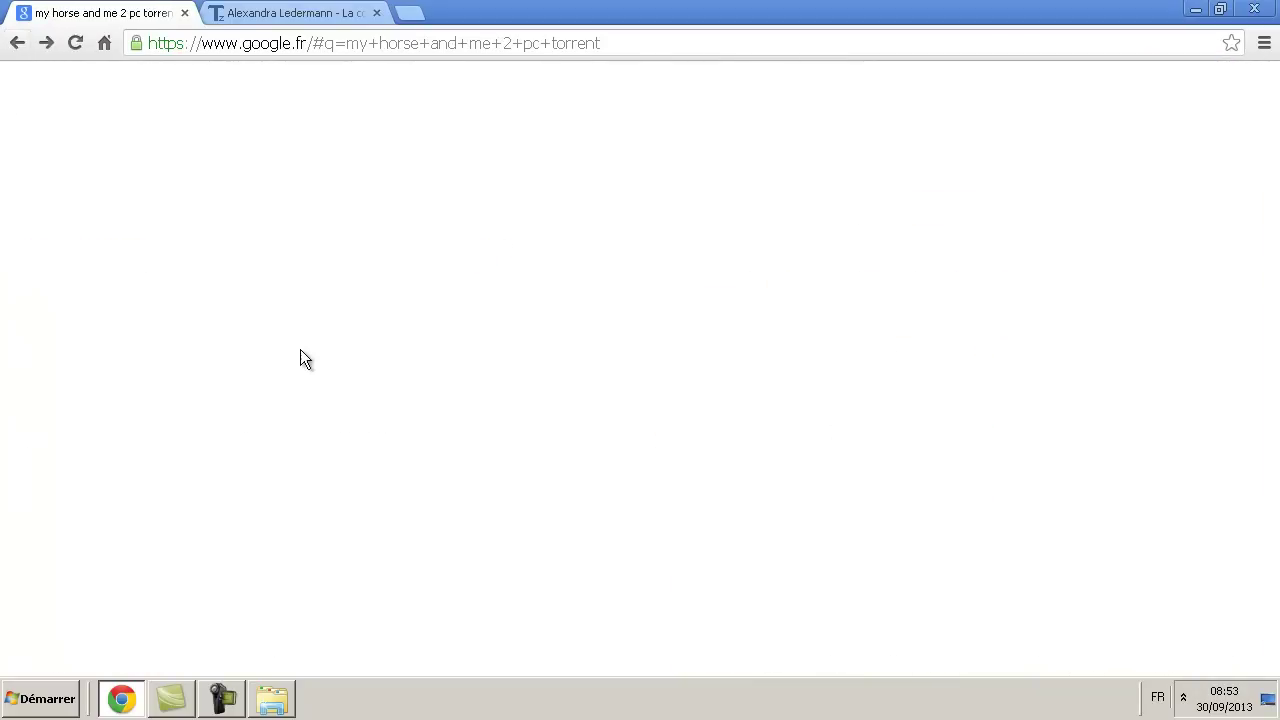
scroll(300, 355, down, 3)
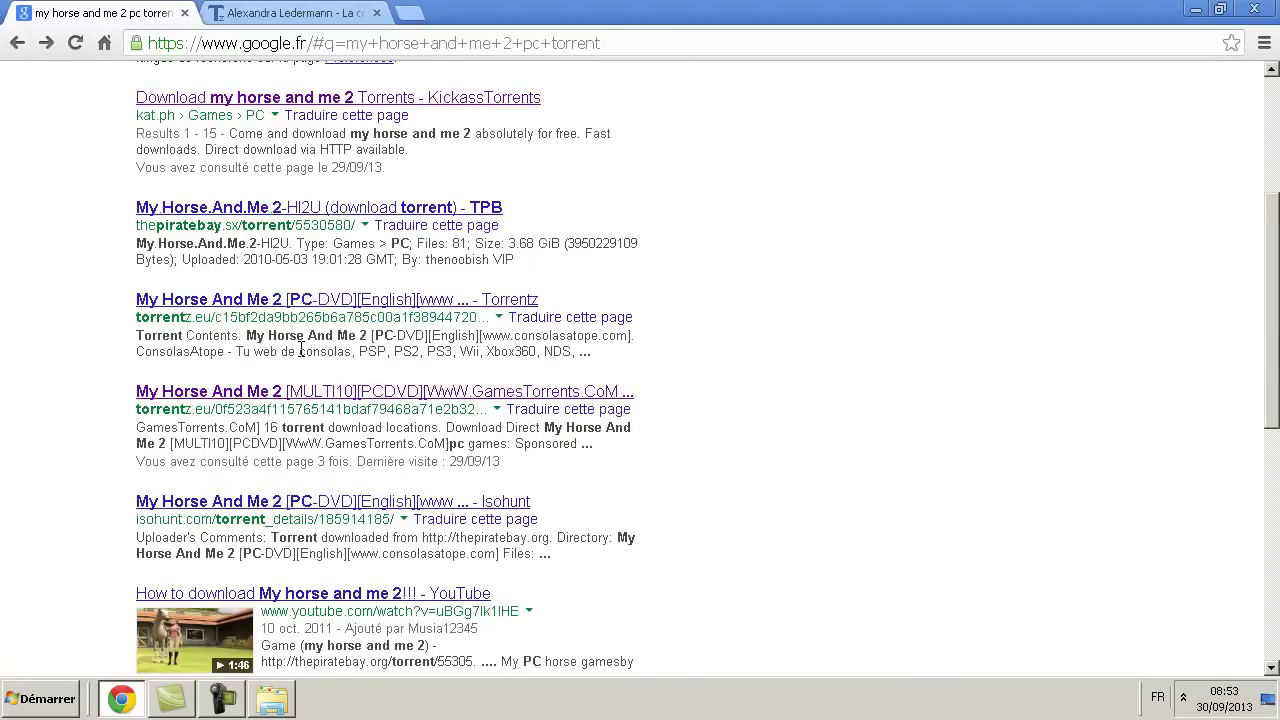
click(370, 306)
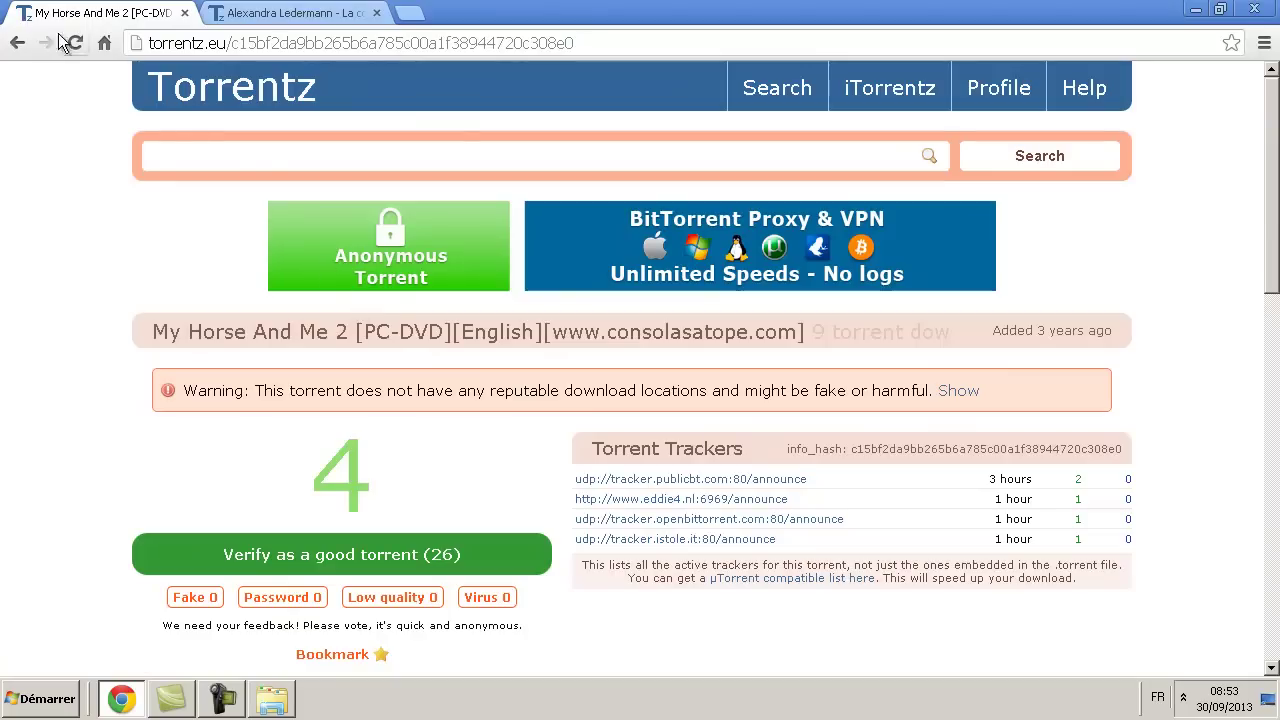
Step: Go back and open the Torrentz page for My Horse And Me 2 [MULTI10][PCDVD] to review its download sites
click(16, 43)
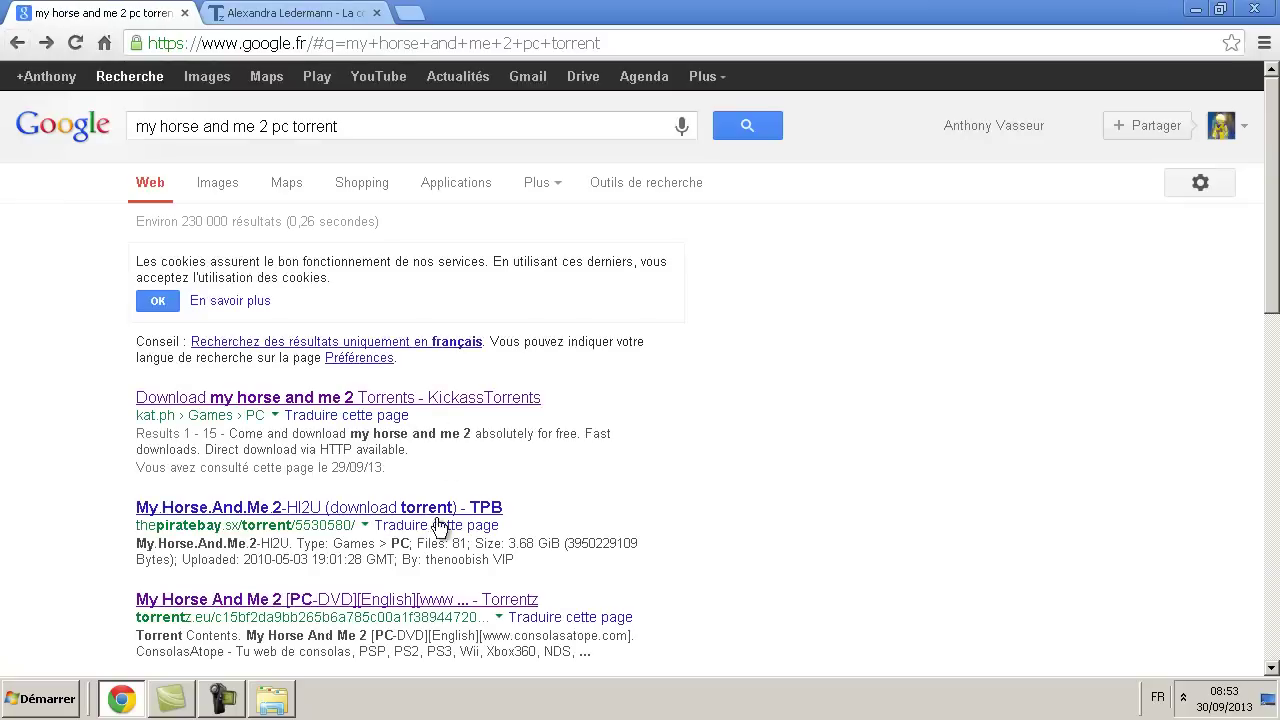
scroll(443, 517, down, 2)
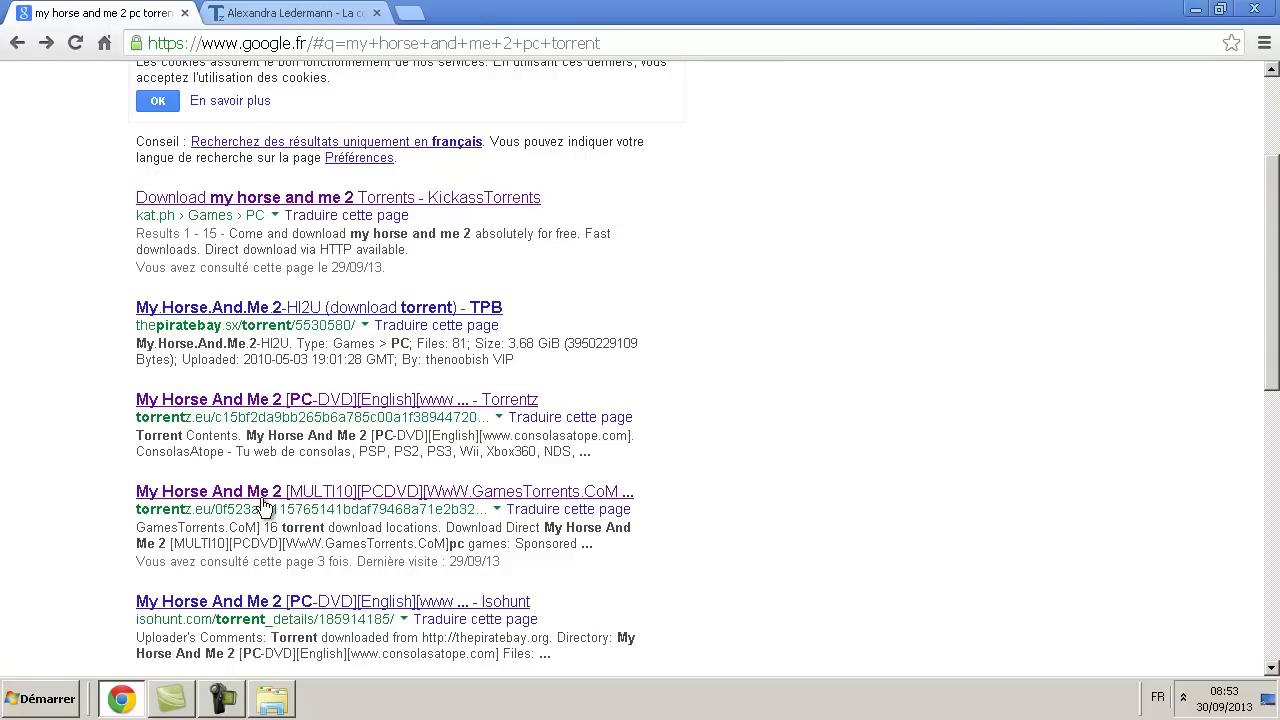
click(387, 494)
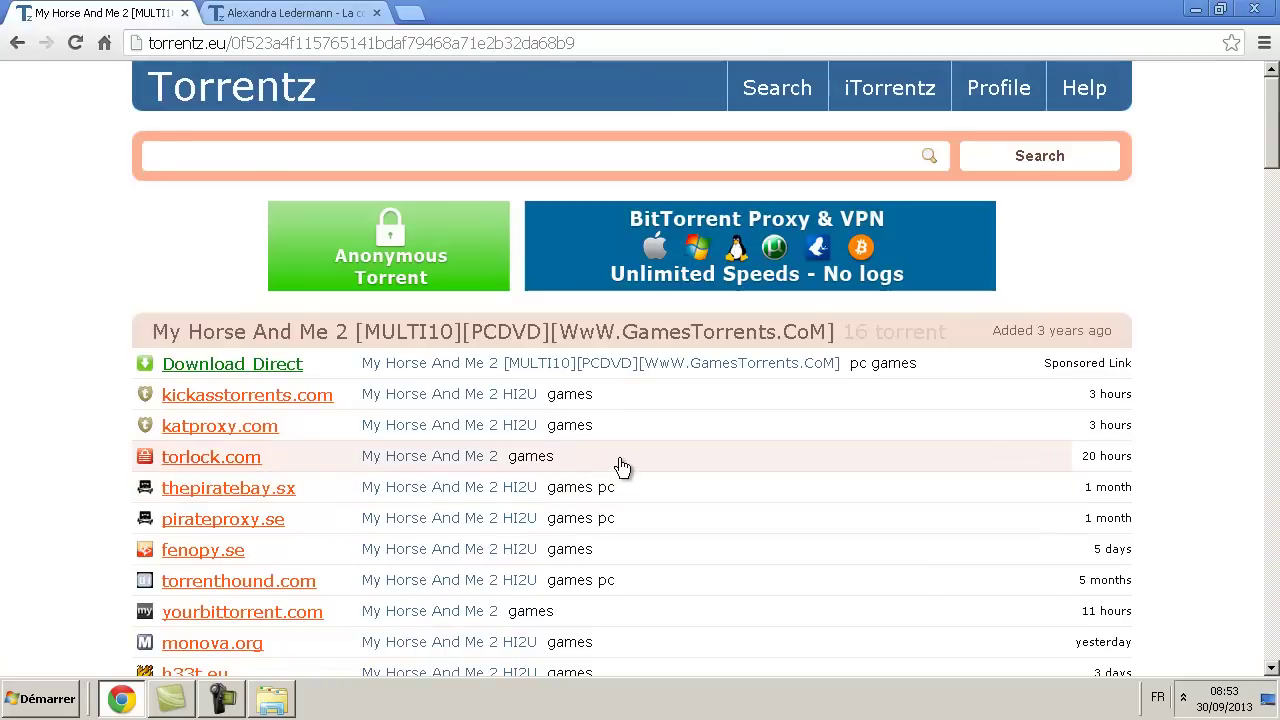
scroll(314, 394, down, 4)
scroll(330, 455, up, 2)
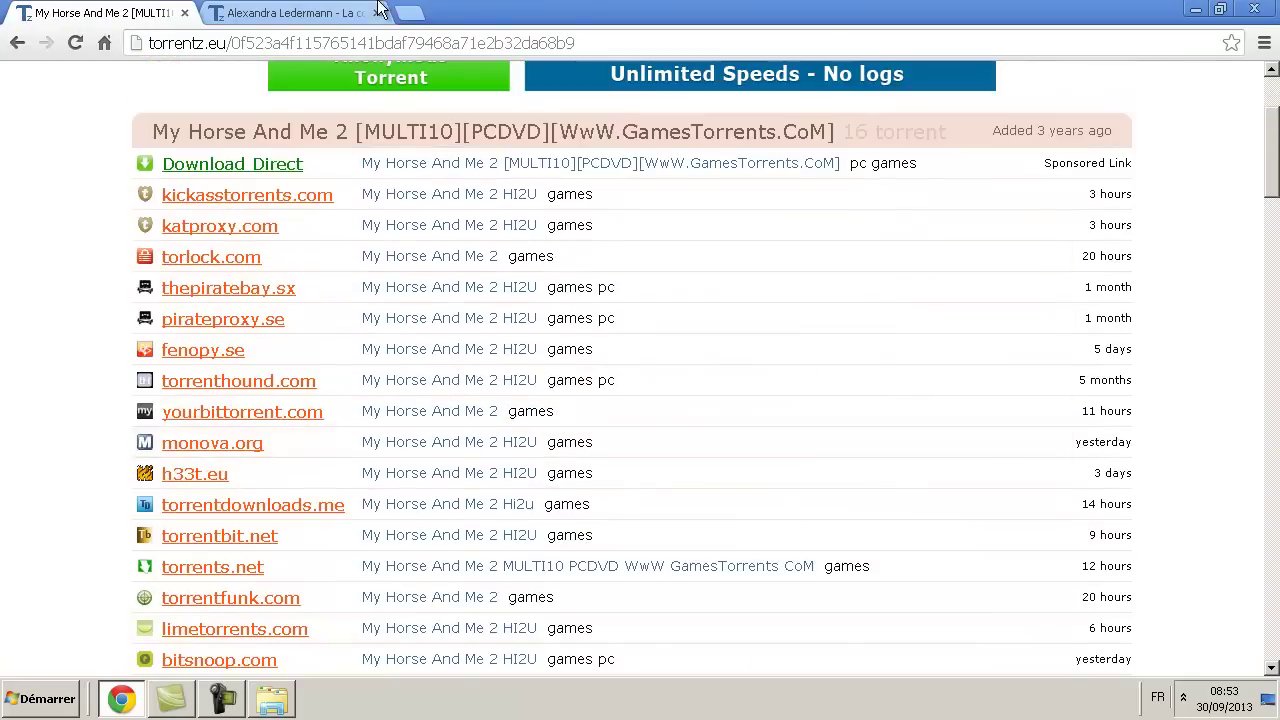
Step: Open the torrenthound.com entry for My Horse And Me 2 HI2U and examine its download options and file list
click(340, 14)
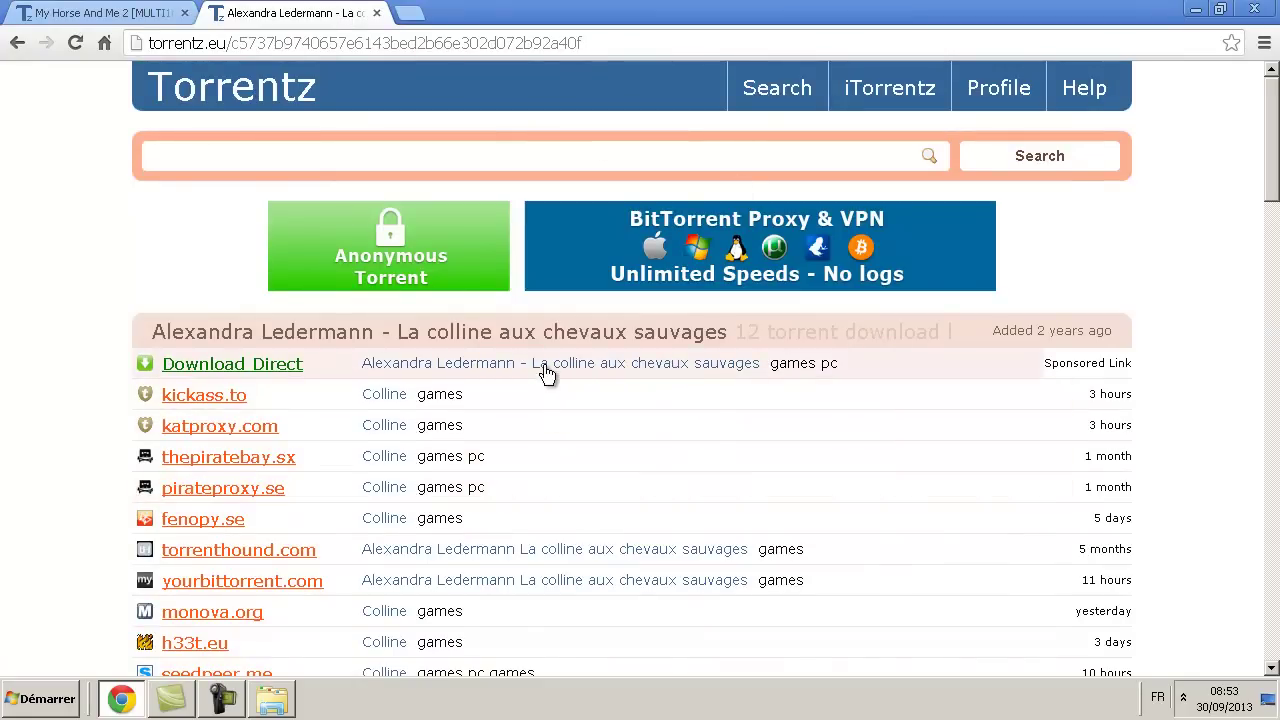
key(ctrl+shift+Tab)
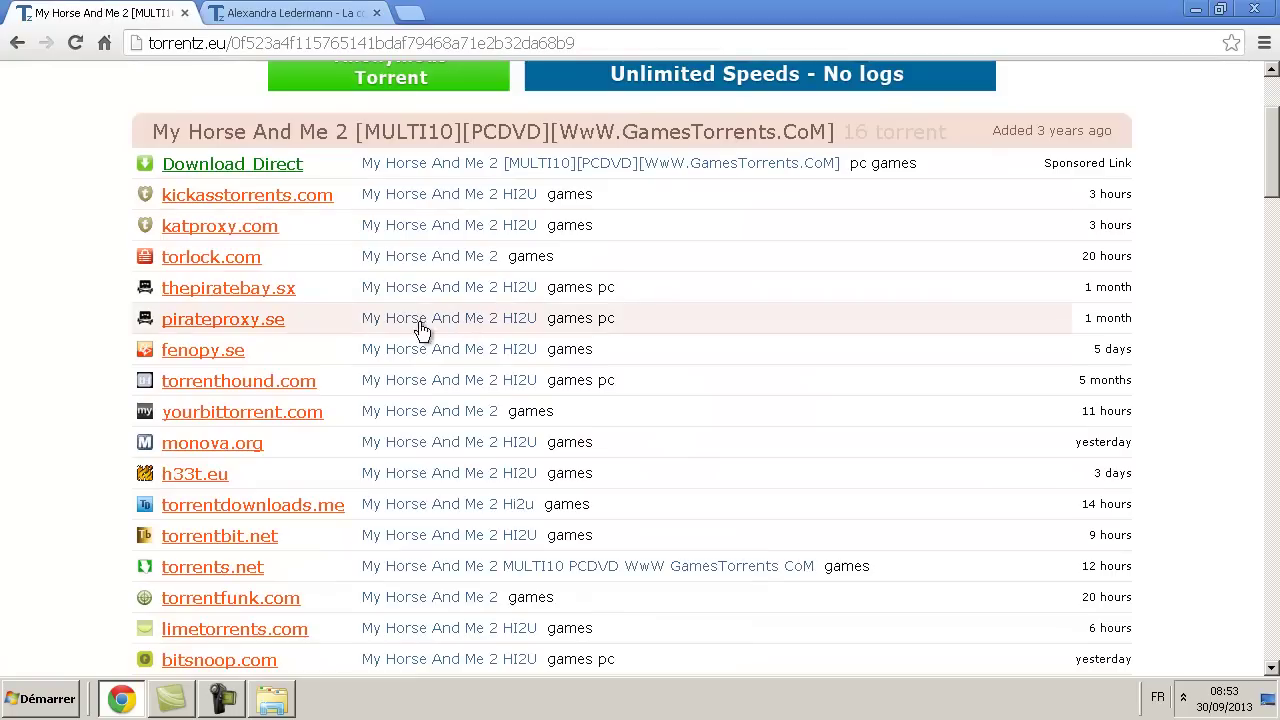
click(247, 384)
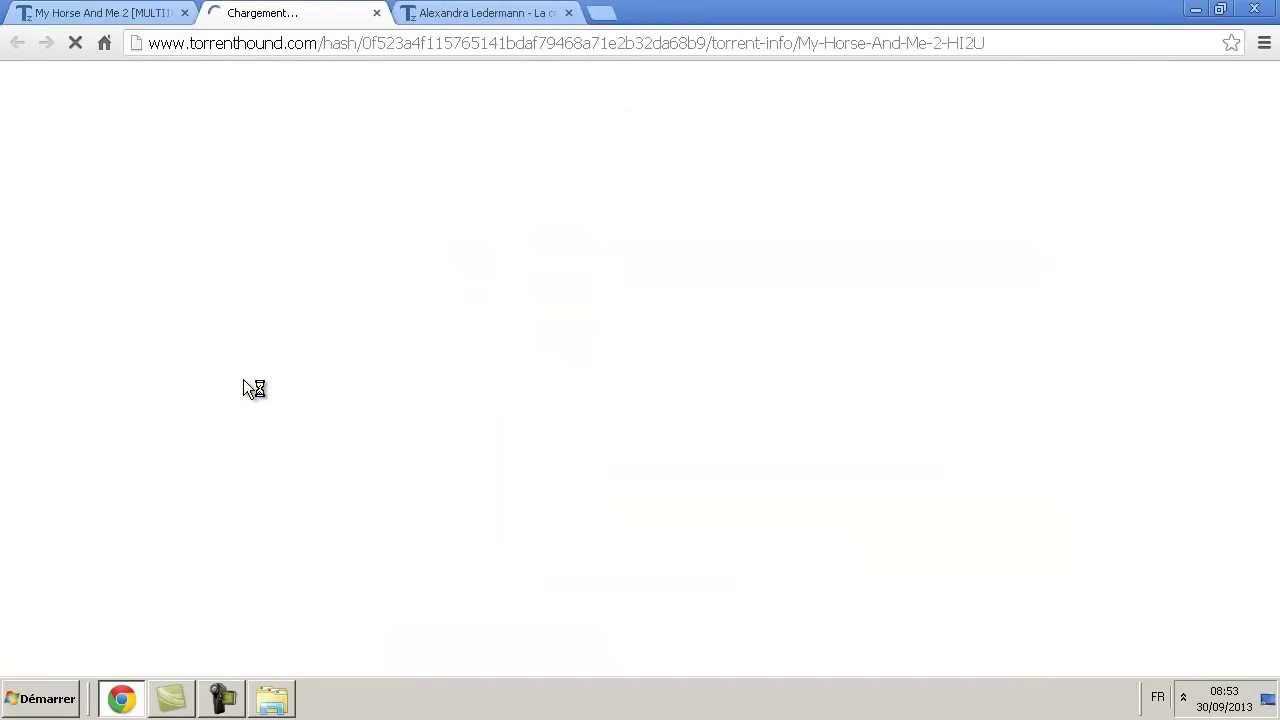
scroll(486, 345, down, 10)
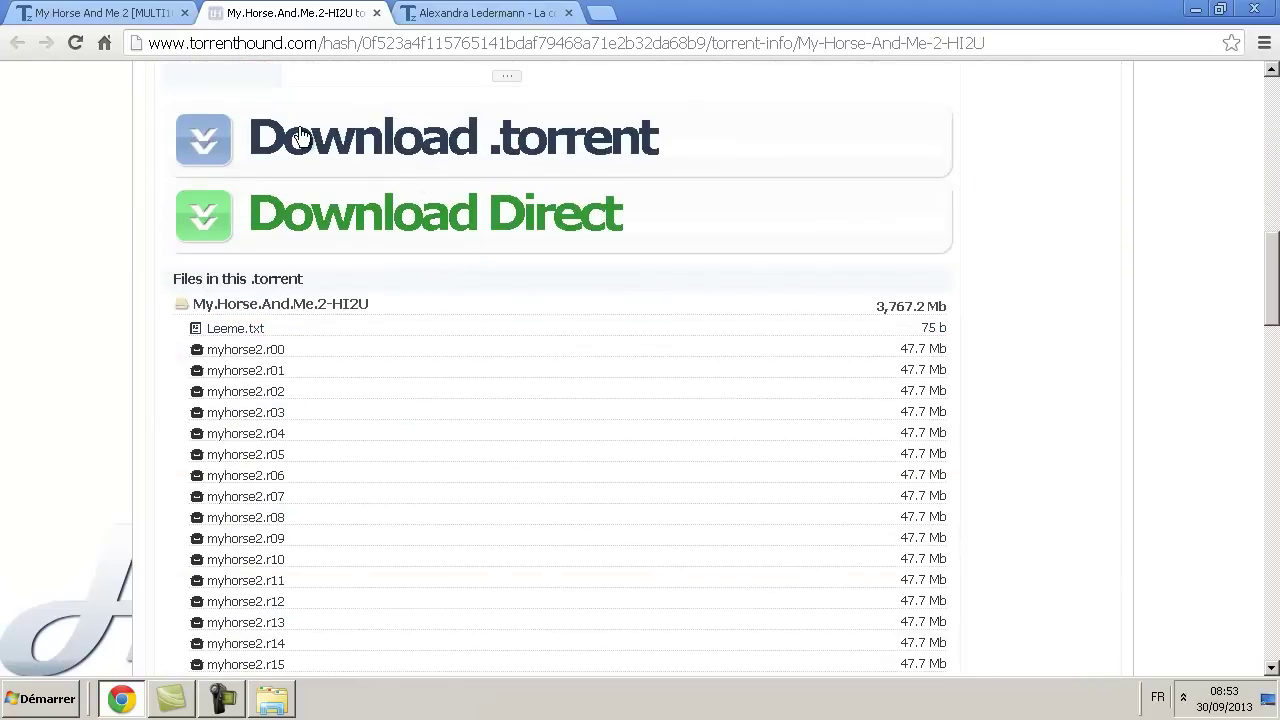
scroll(435, 359, down, 9)
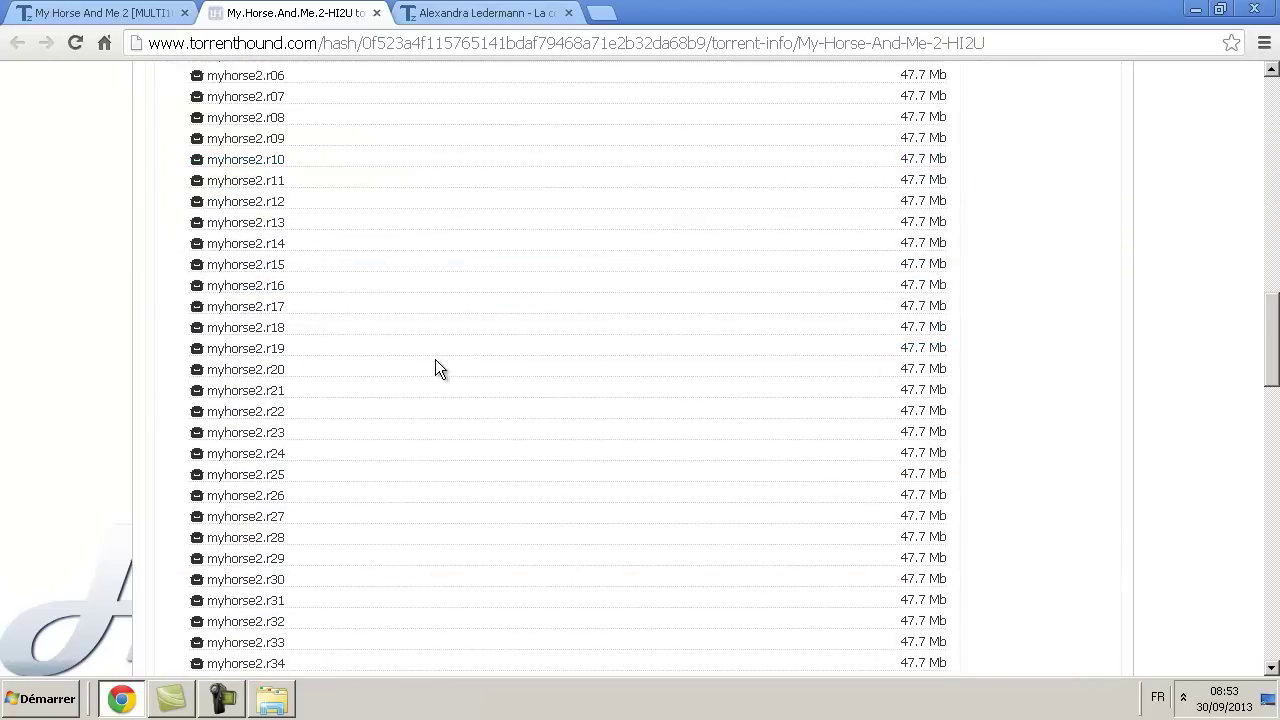
scroll(426, 356, up, 12)
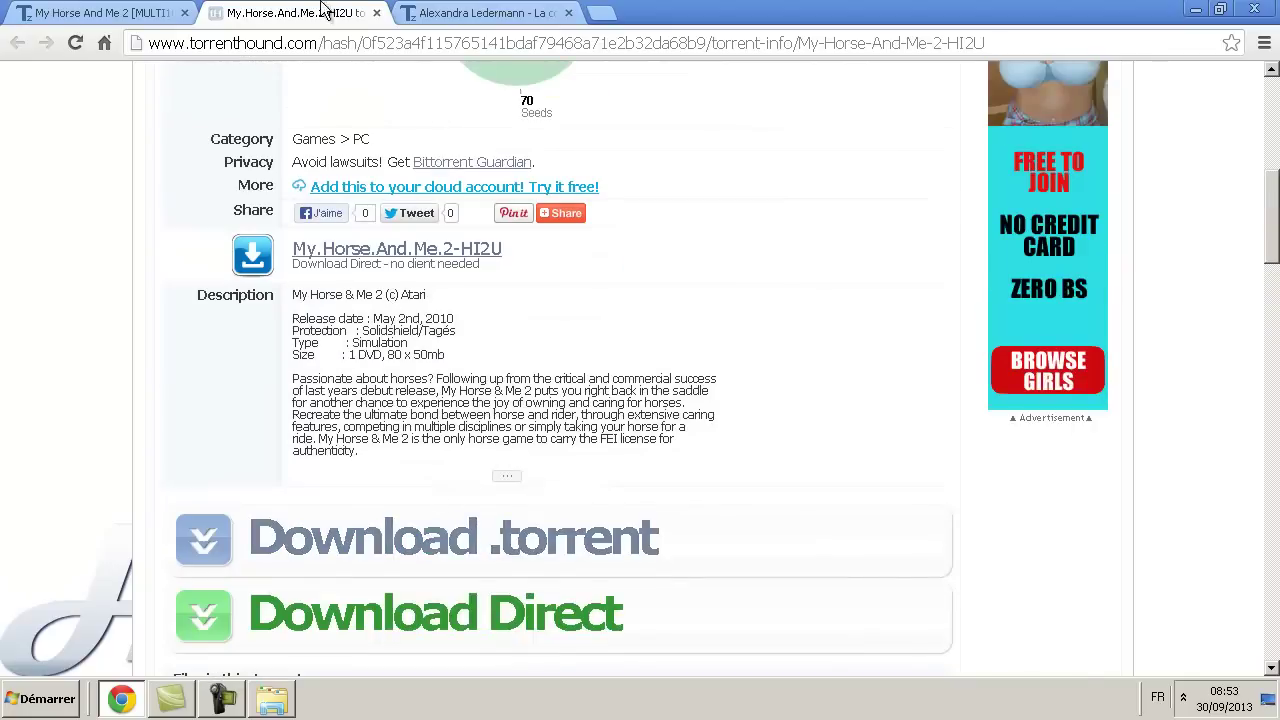
Step: Close the torrenthound.com page and minimize the browser with the Alexandra Ledermann torrent page in front
click(376, 13)
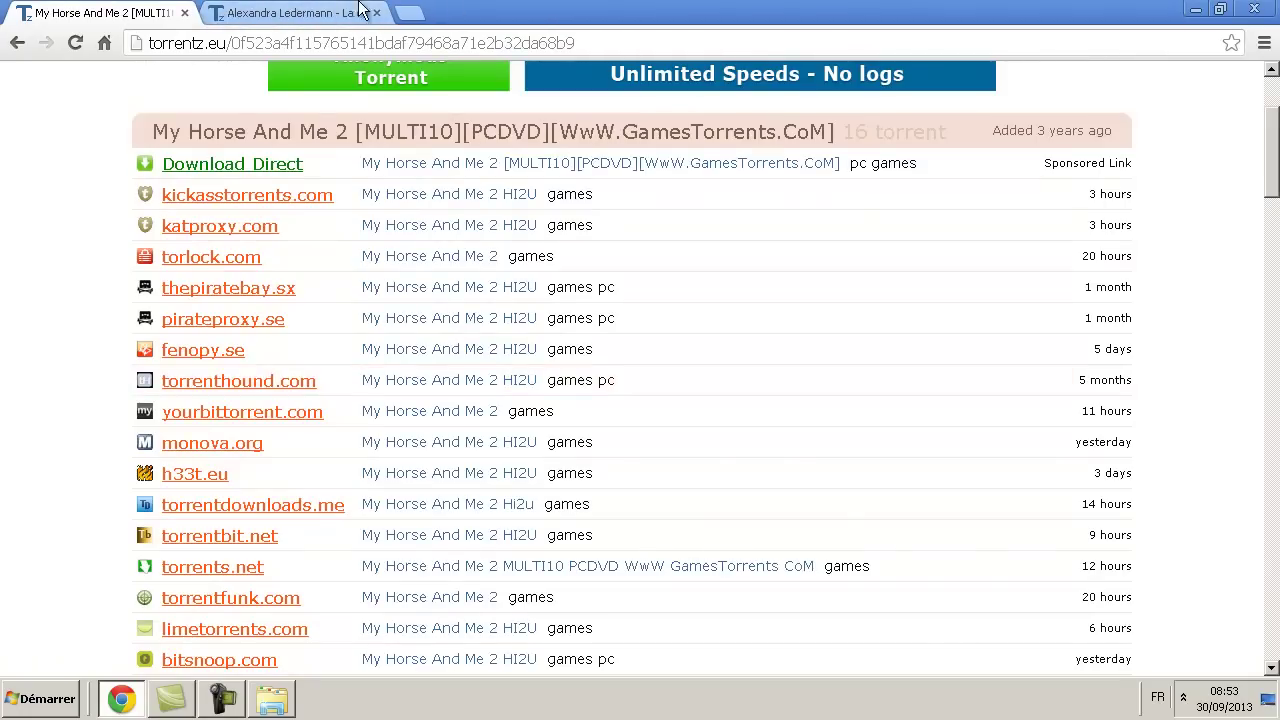
click(350, 13)
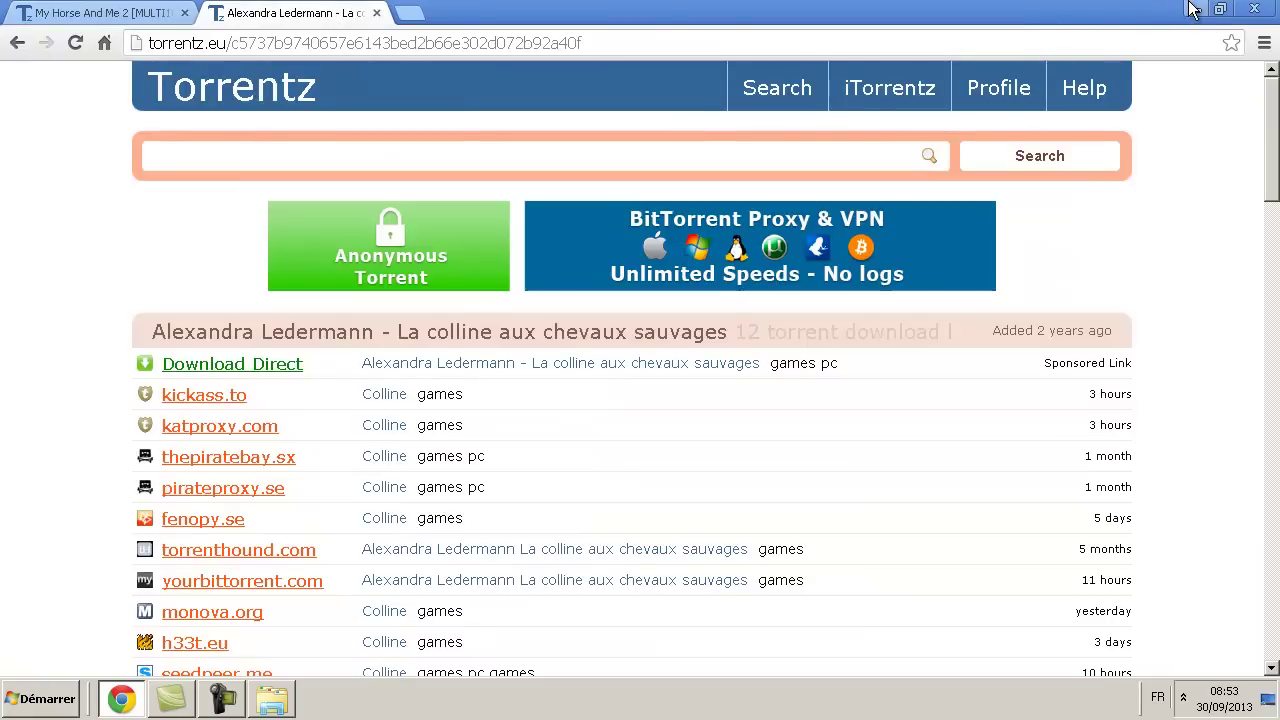
click(1197, 10)
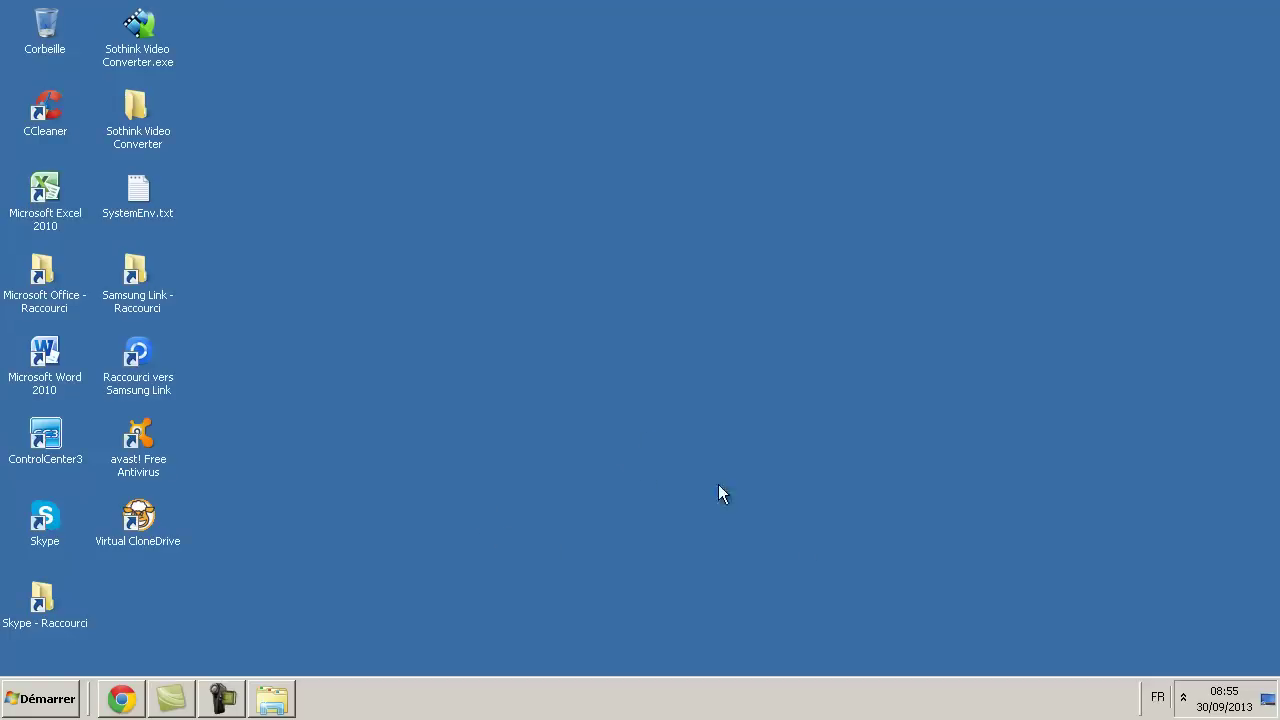
click(238, 700)
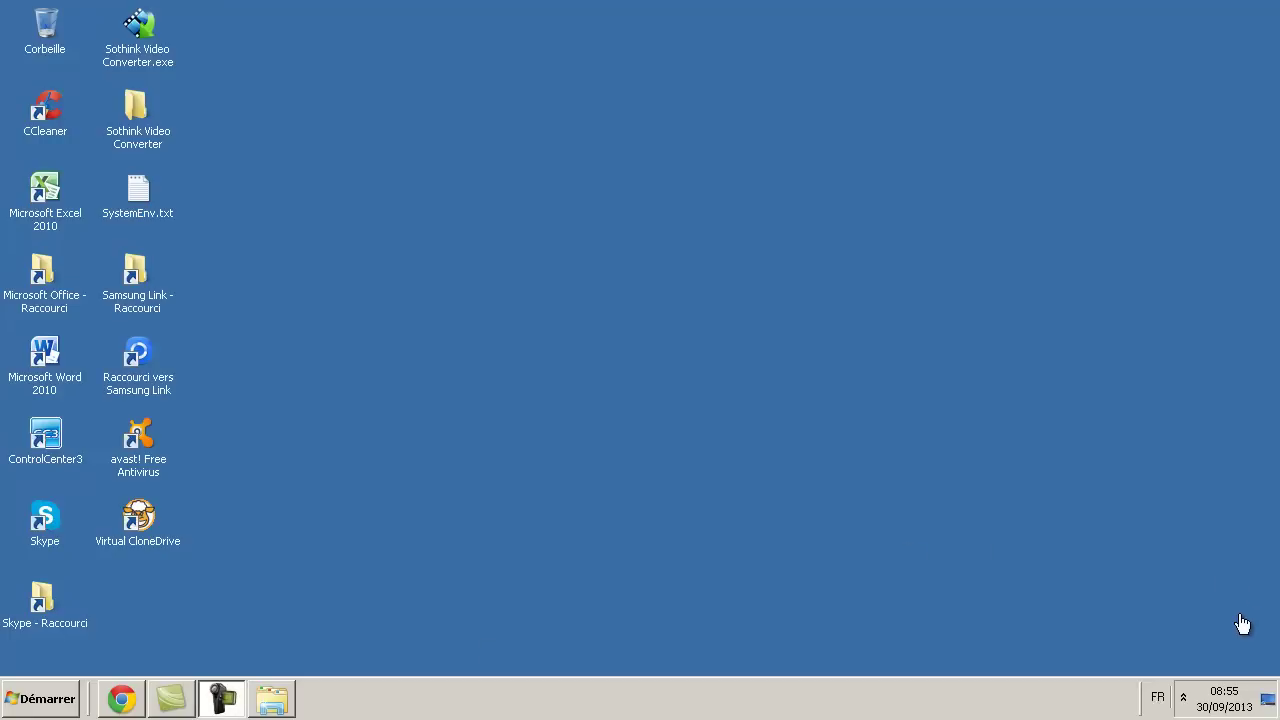